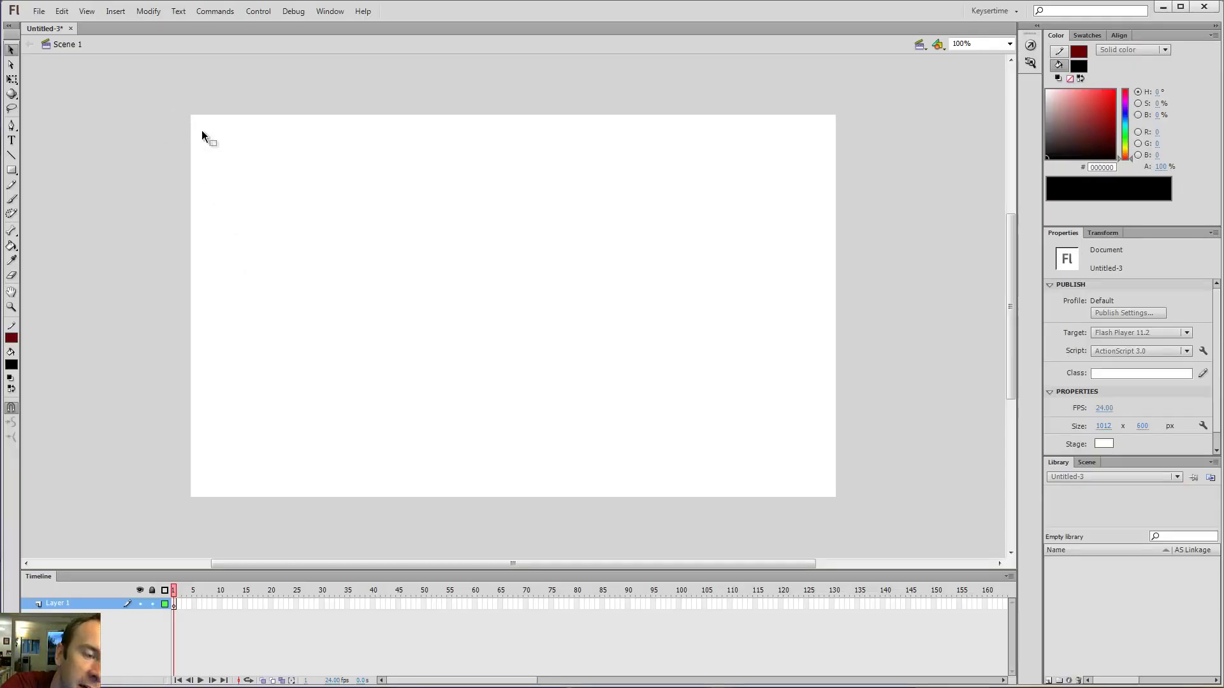
Close Untitled-3 without saving and create a new ActionScript 3.0 document, Untitled-4.
left_click(70, 28)
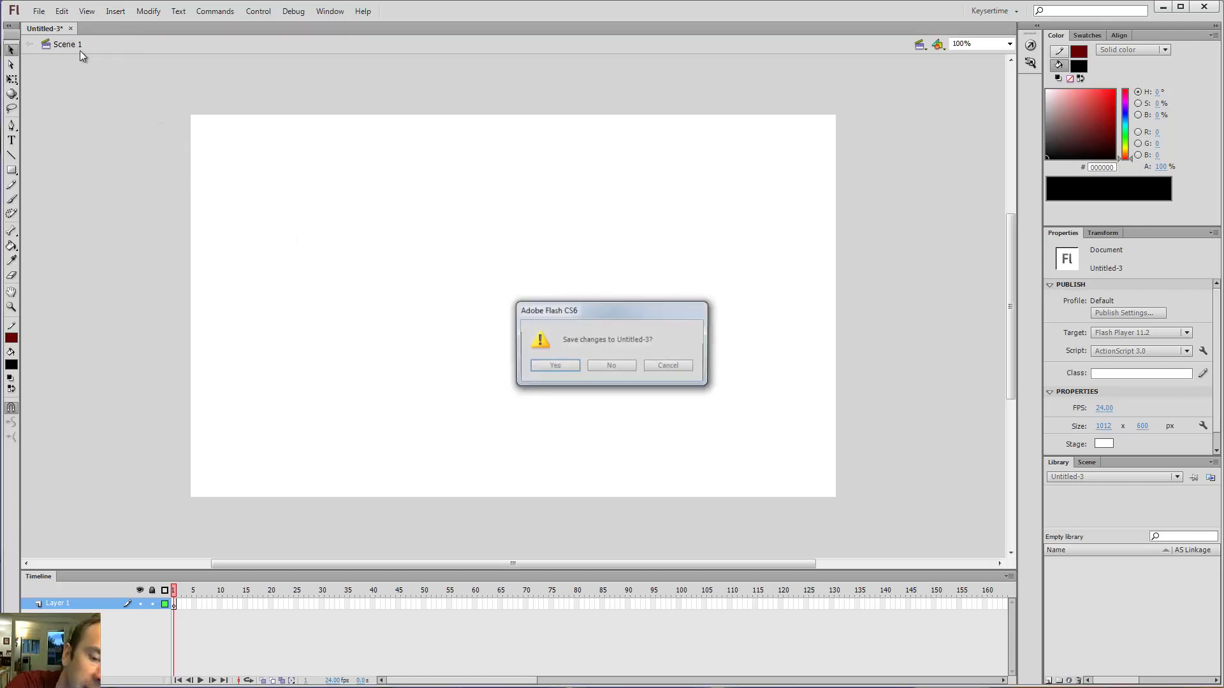
left_click(628, 368)
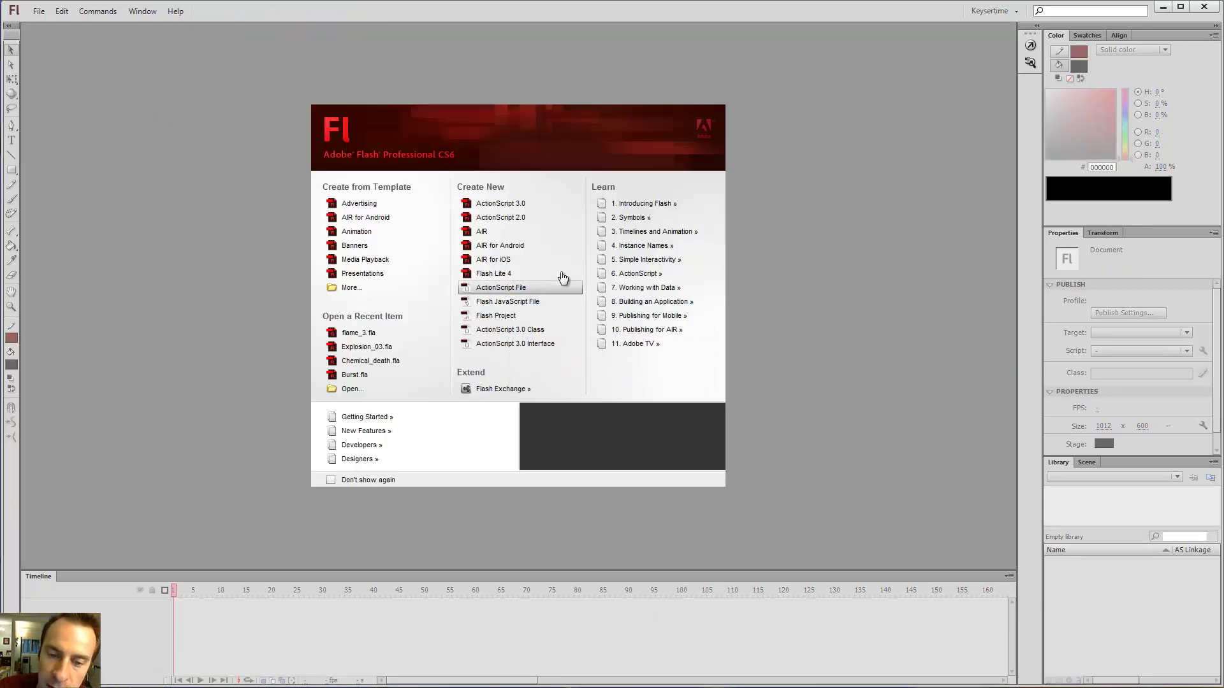
left_click(518, 204)
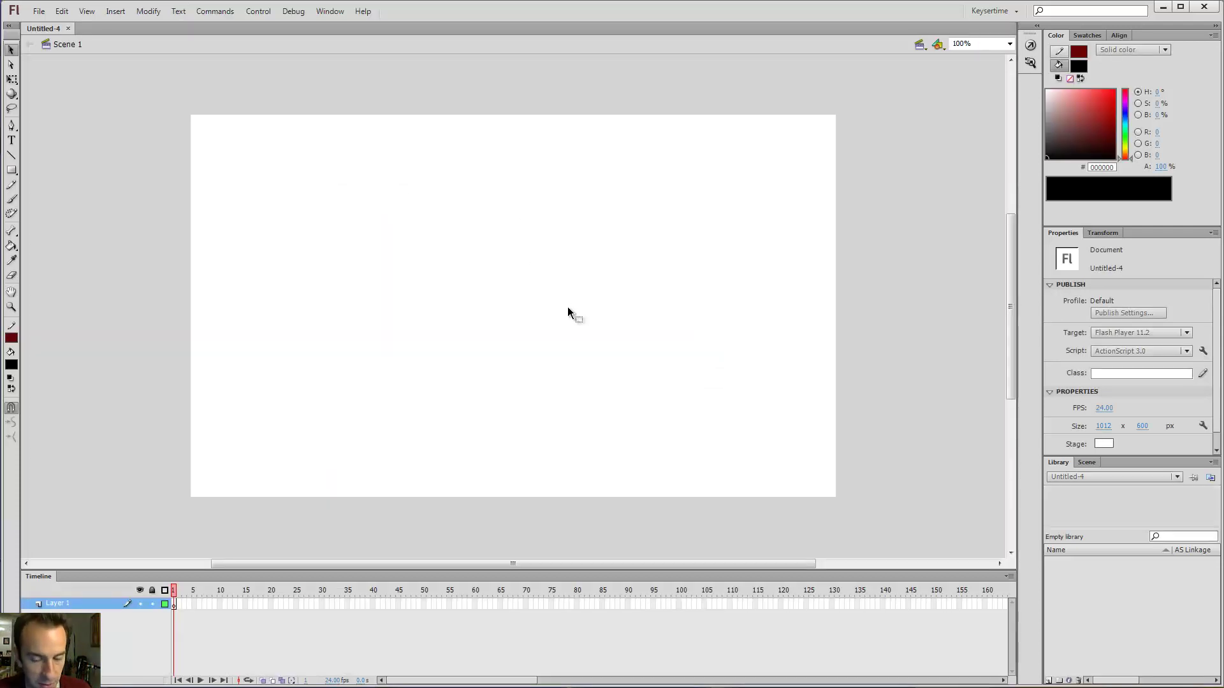
Paint three test strokes with the pressure-sensitive Brush at Smoothing 40, then undo them all.
key("b")
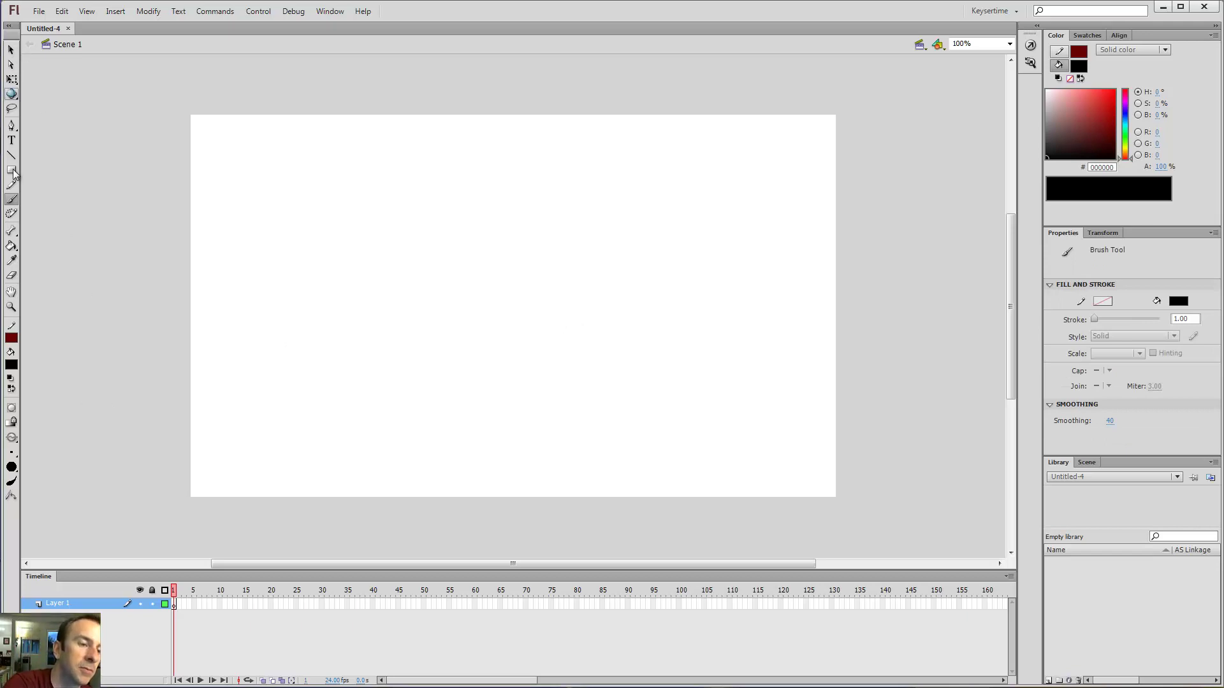
left_click(12, 483)
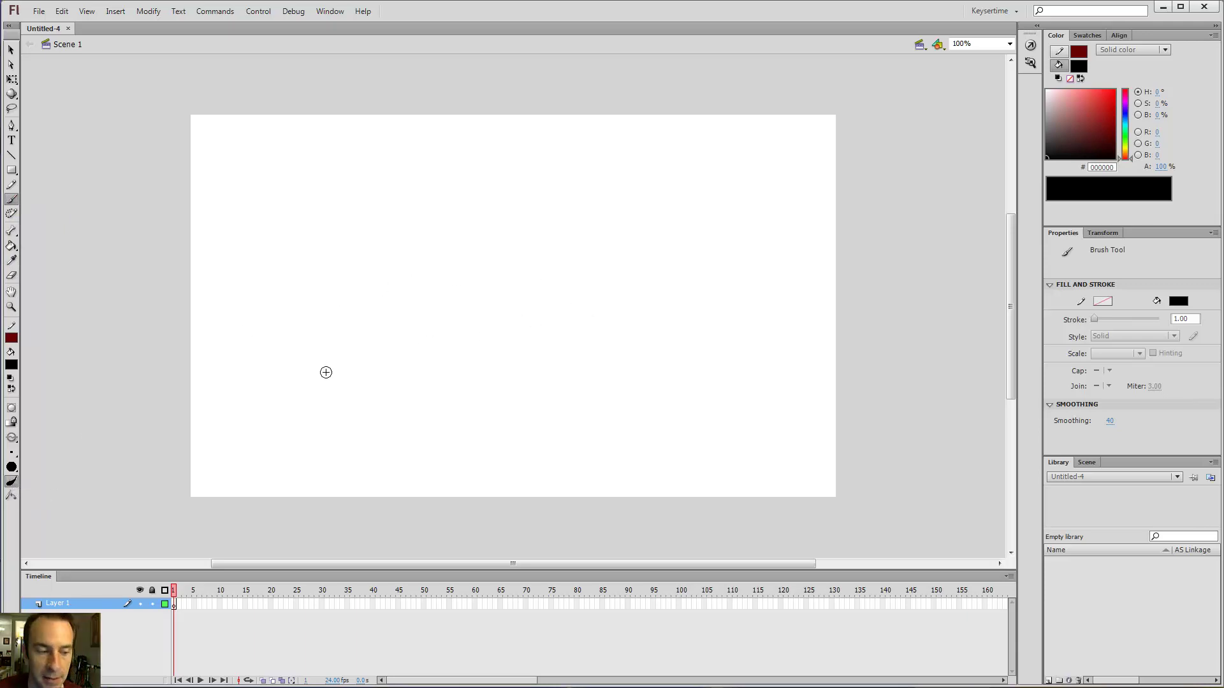
mouse_move(328, 383)
left_mouse_down()
mouse_move(366, 374)
mouse_move(418, 319)
mouse_move(562, 242)
mouse_move(600, 200)
left_mouse_up()
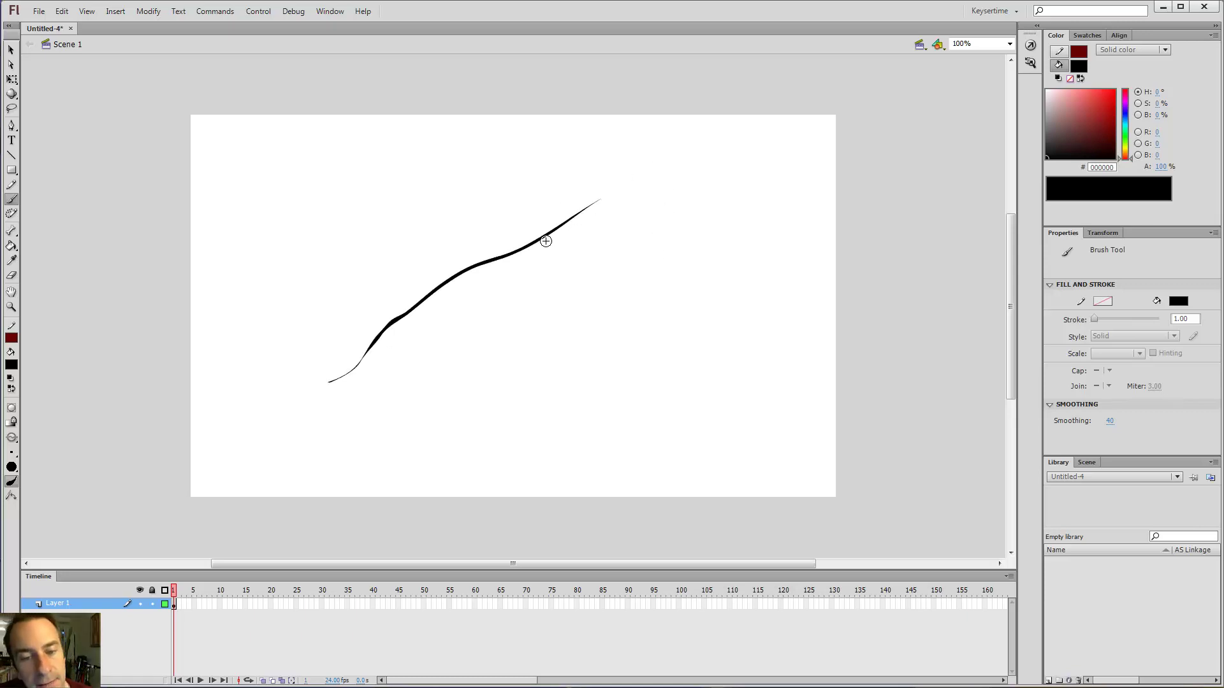
left_click(1110, 421)
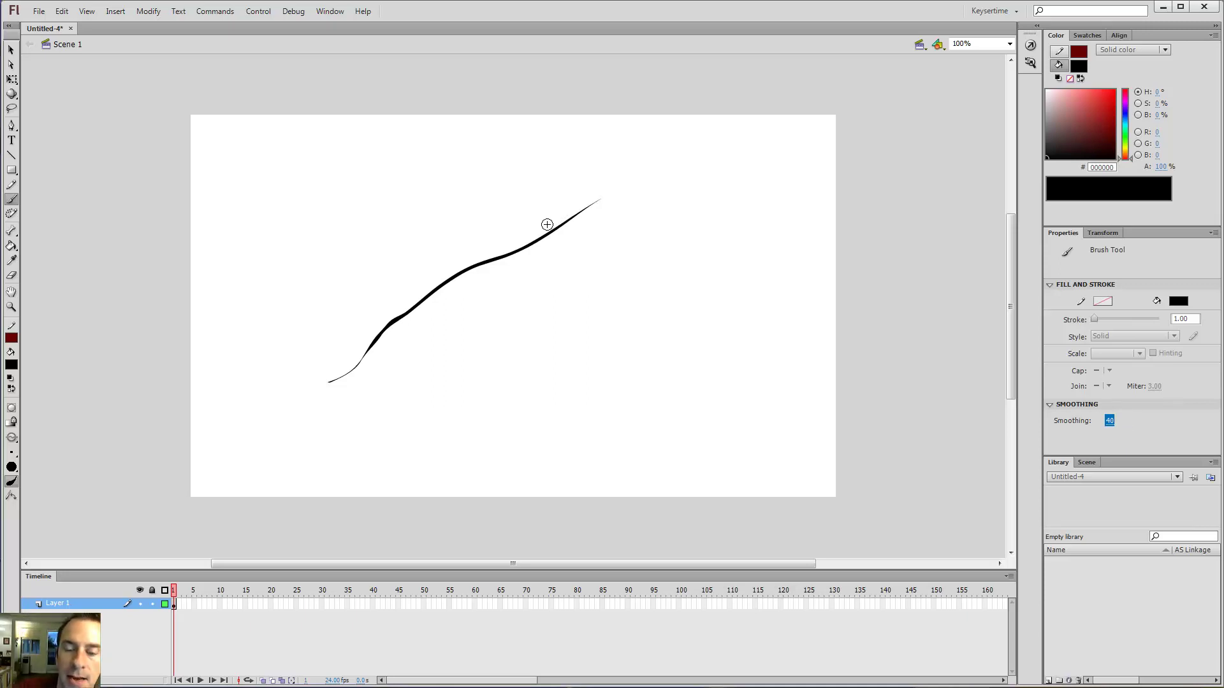
mouse_move(504, 349)
left_mouse_down()
mouse_move(654, 271)
mouse_move(733, 189)
left_mouse_up()
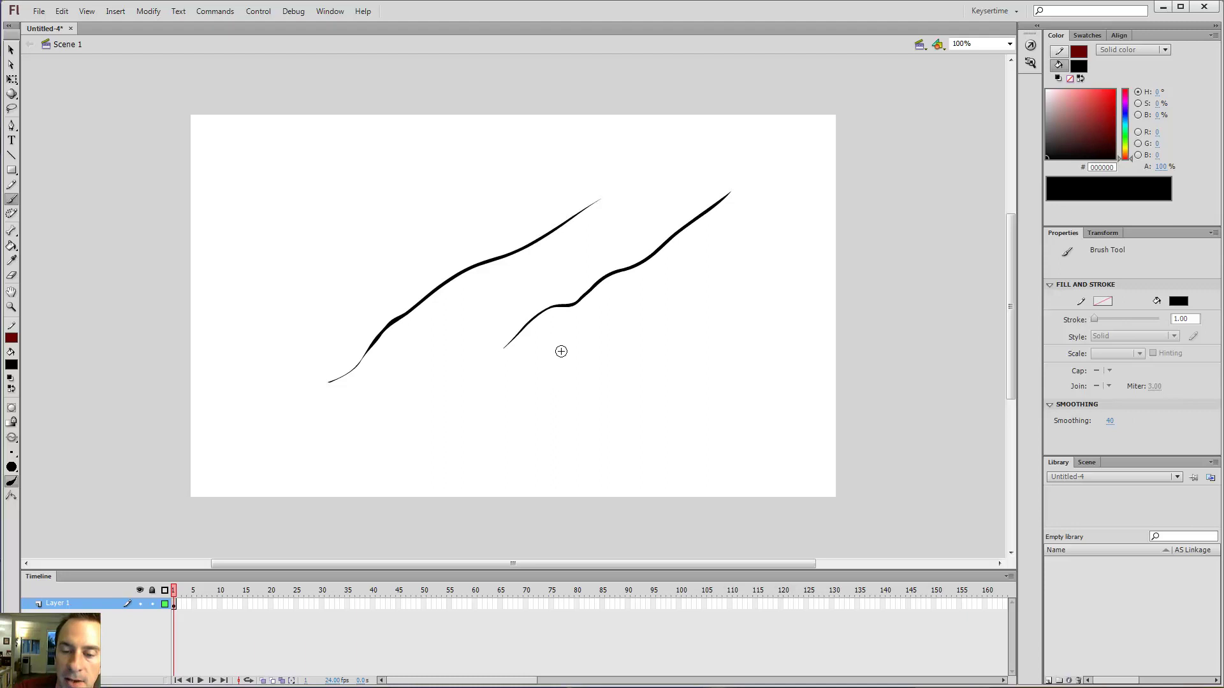
mouse_move(555, 405)
left_mouse_down()
mouse_move(575, 355)
mouse_move(809, 290)
mouse_move(778, 161)
mouse_move(637, 164)
mouse_move(415, 193)
mouse_move(297, 258)
mouse_move(335, 308)
left_mouse_up()
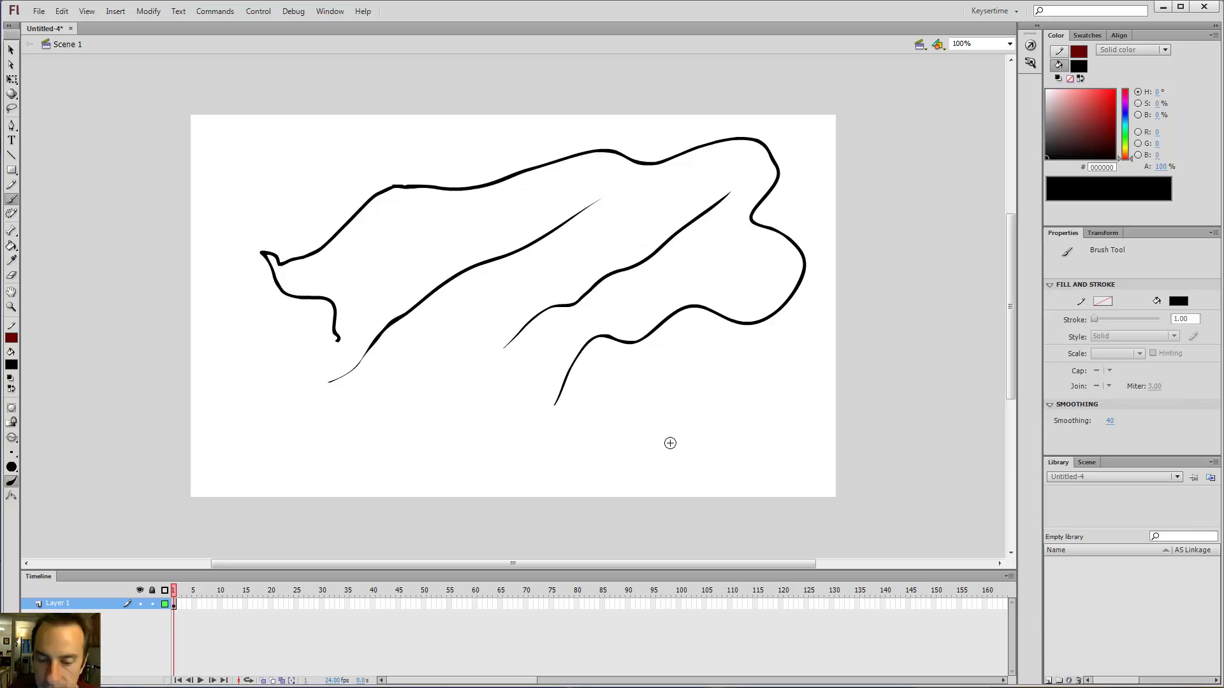
key("ctrl+z")
key("ctrl+z")
key("ctrl+z")
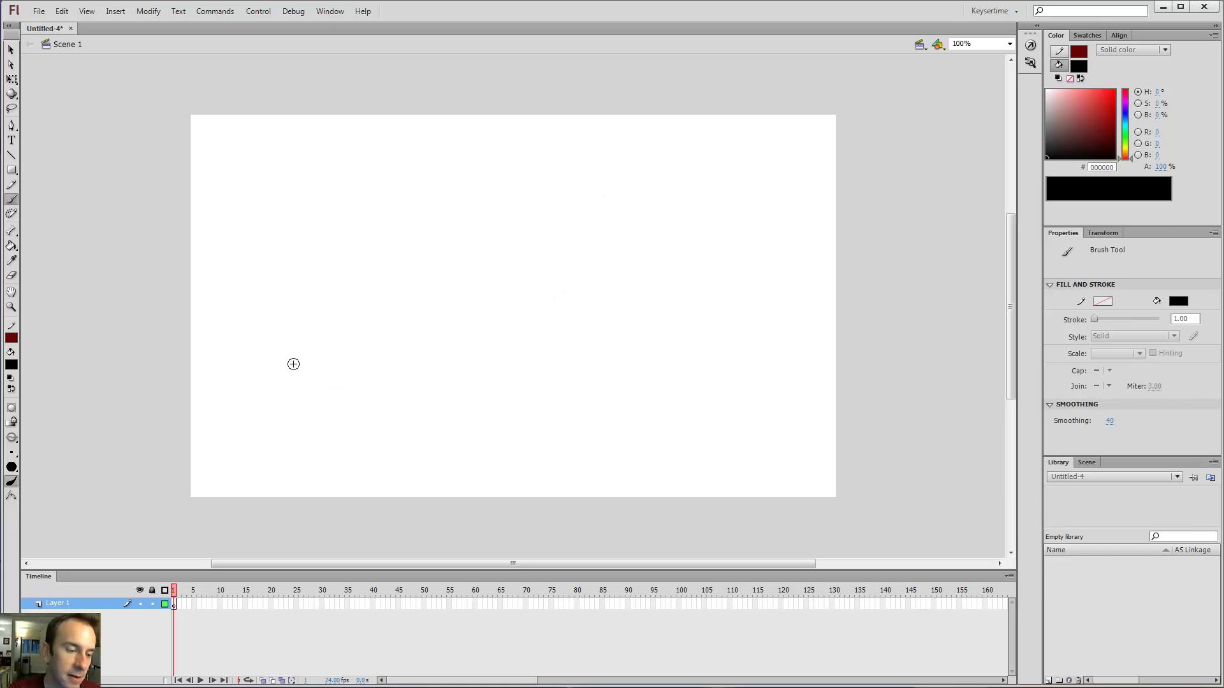
Adjust the orange fill to #DB8504 in the Color Picker and add it to Custom Colors.
left_click(13, 365)
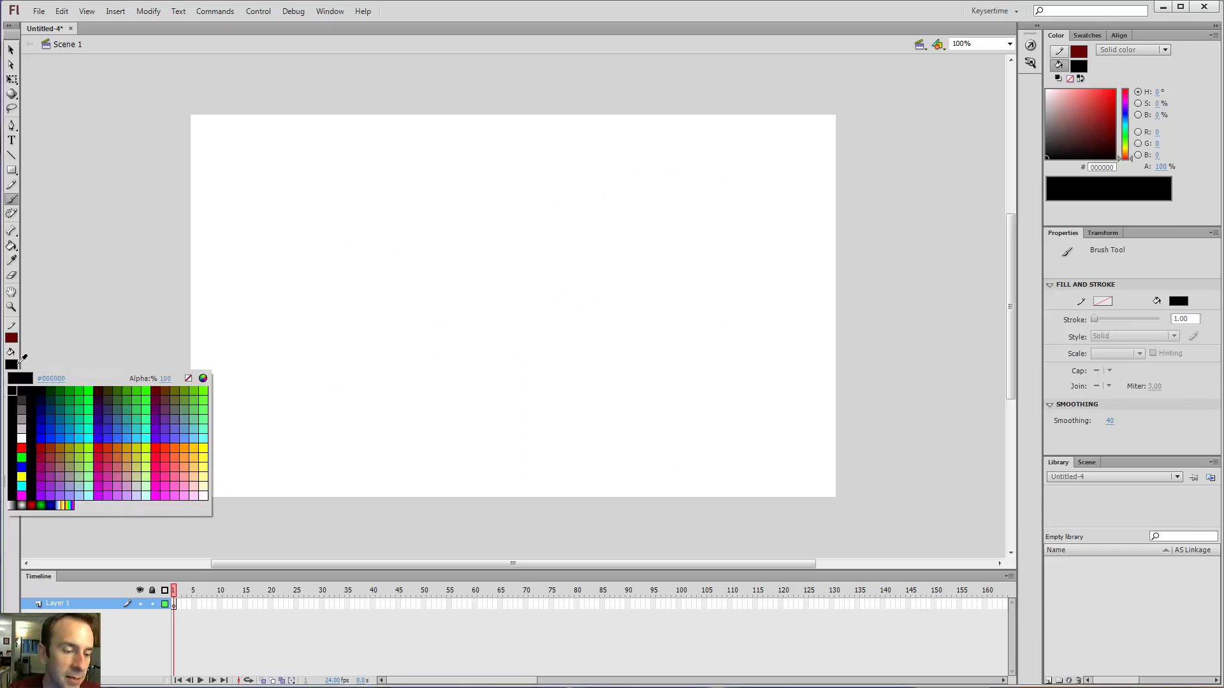
left_click(186, 445)
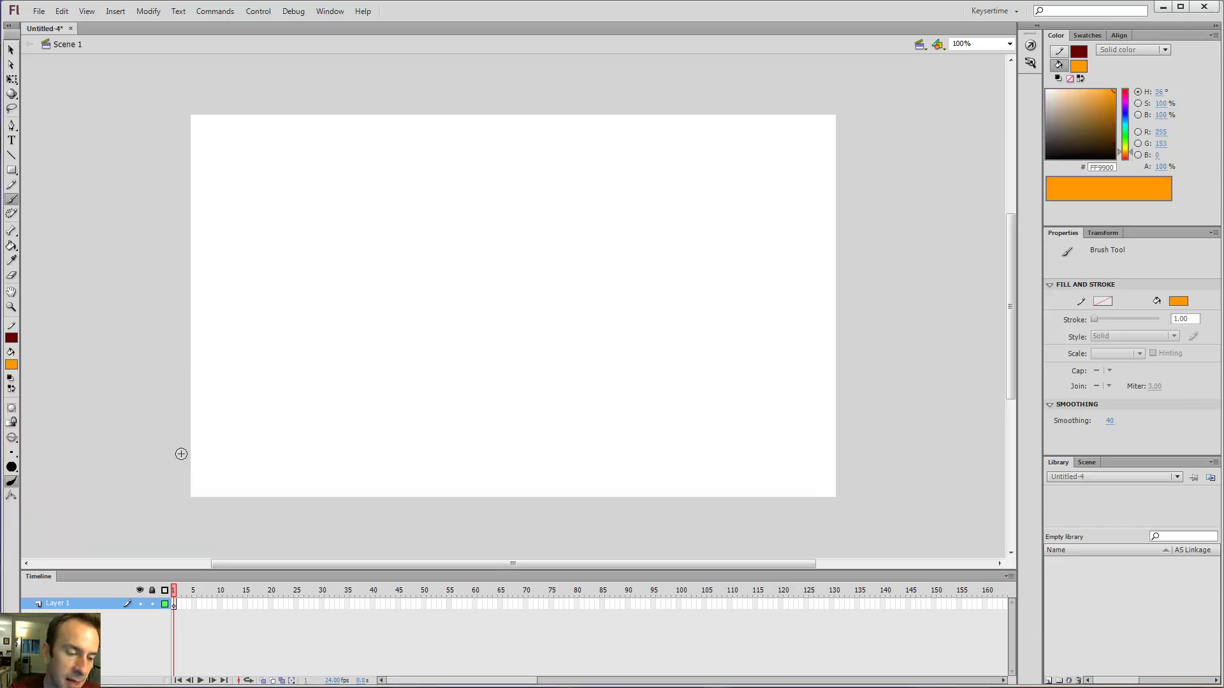
left_click(12, 365)
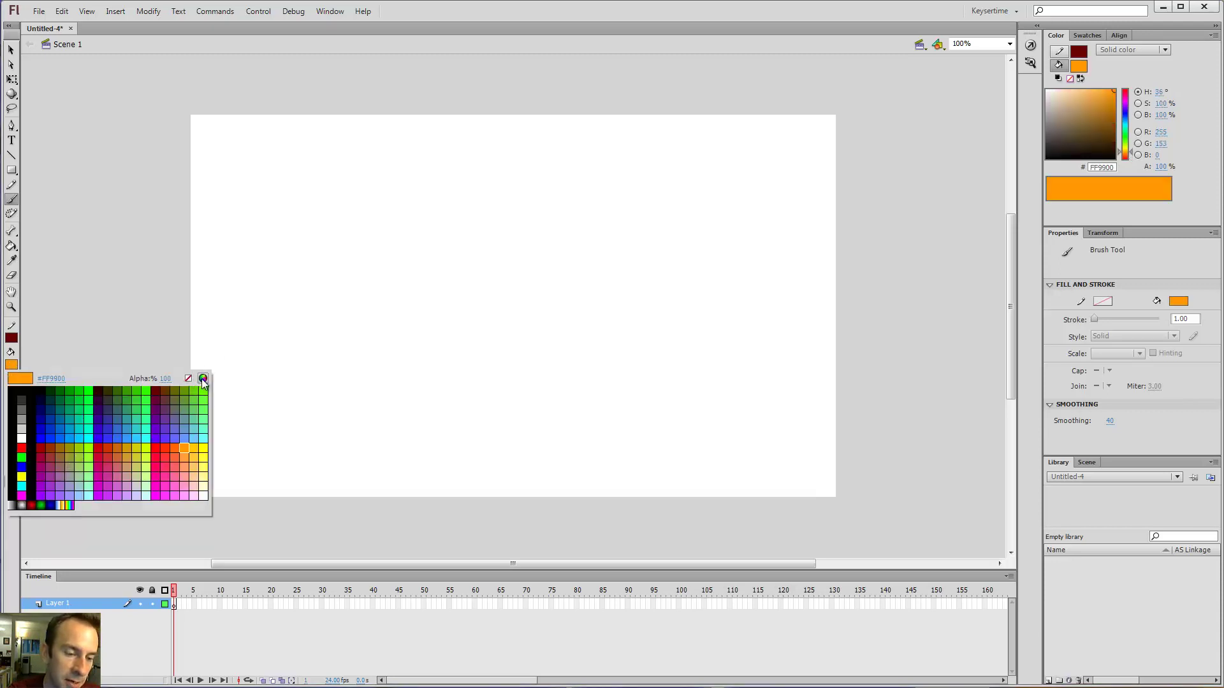
left_click(203, 379)
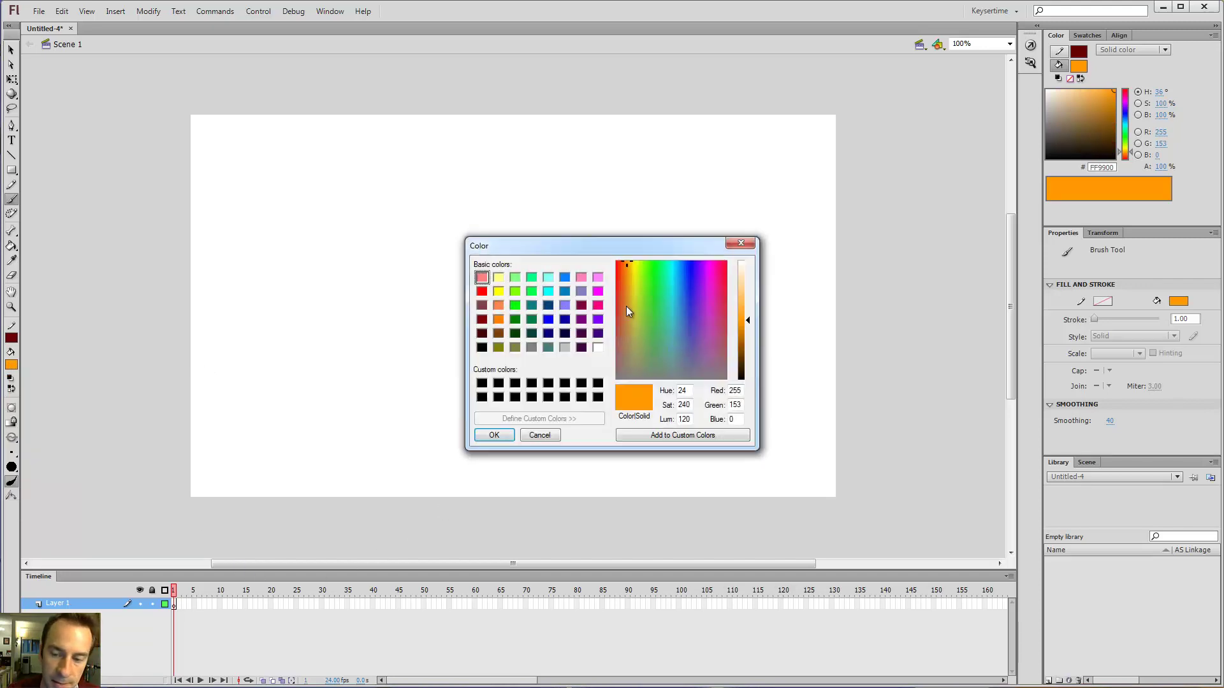
left_click_drag(750, 323, 747, 338)
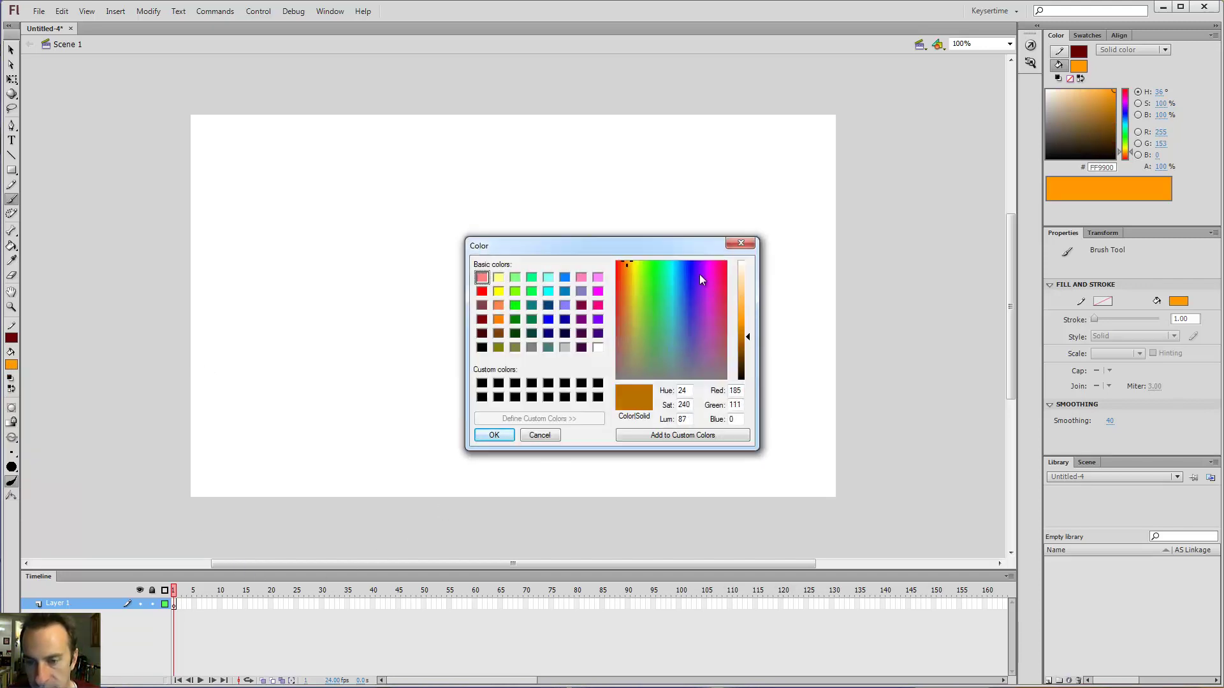
left_click(628, 273)
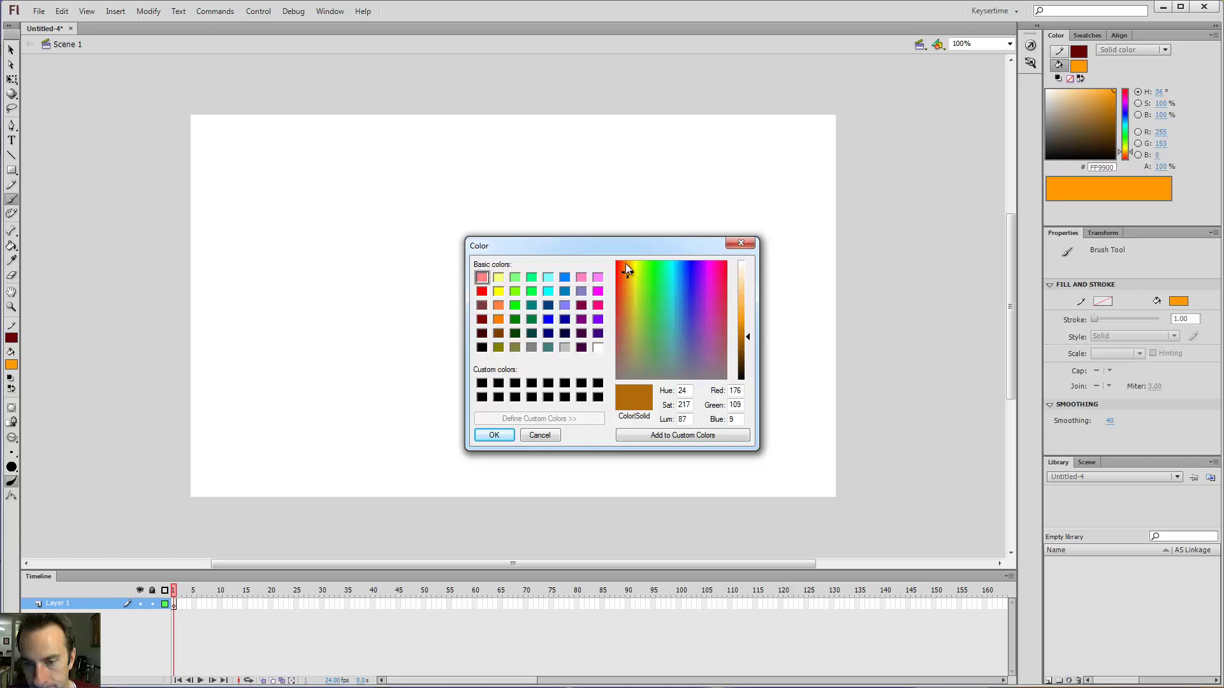
left_click(628, 266)
mouse_move(748, 337)
left_mouse_down()
mouse_move(747, 315)
mouse_move(749, 333)
left_mouse_up()
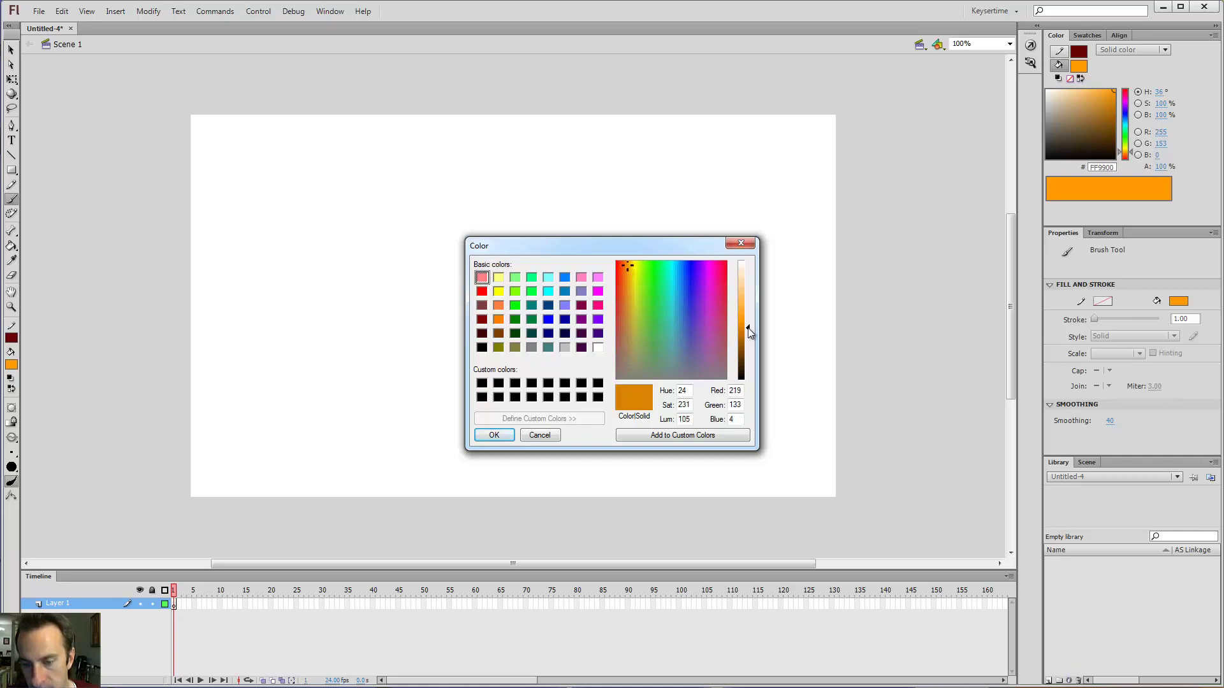
left_click(662, 439)
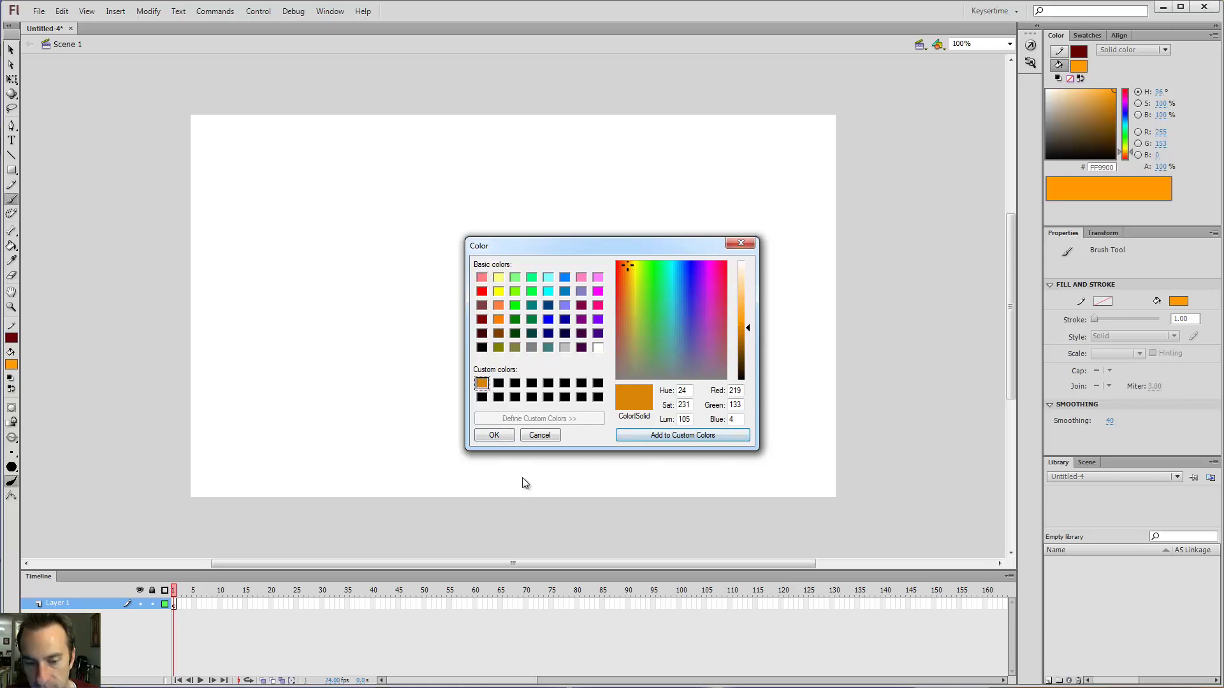
left_click(494, 435)
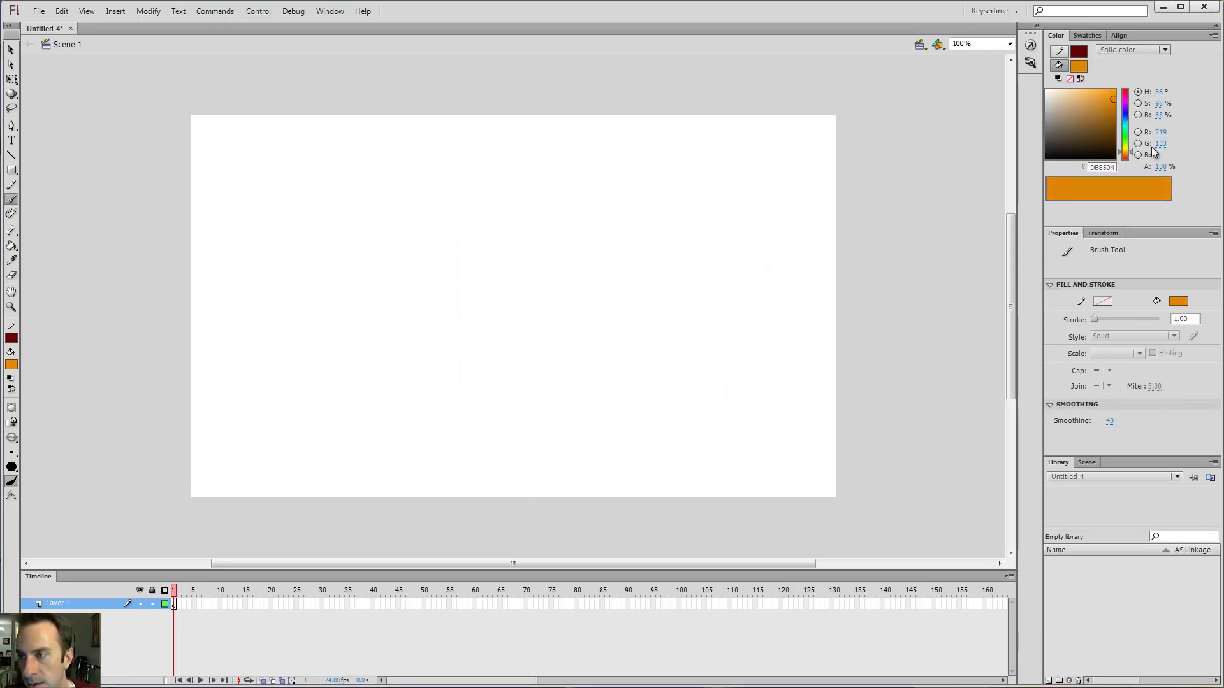
Tone the fill down to D2830D and check that the stroke stays dark red 660000.
left_click_drag(1112, 120, 1110, 102)
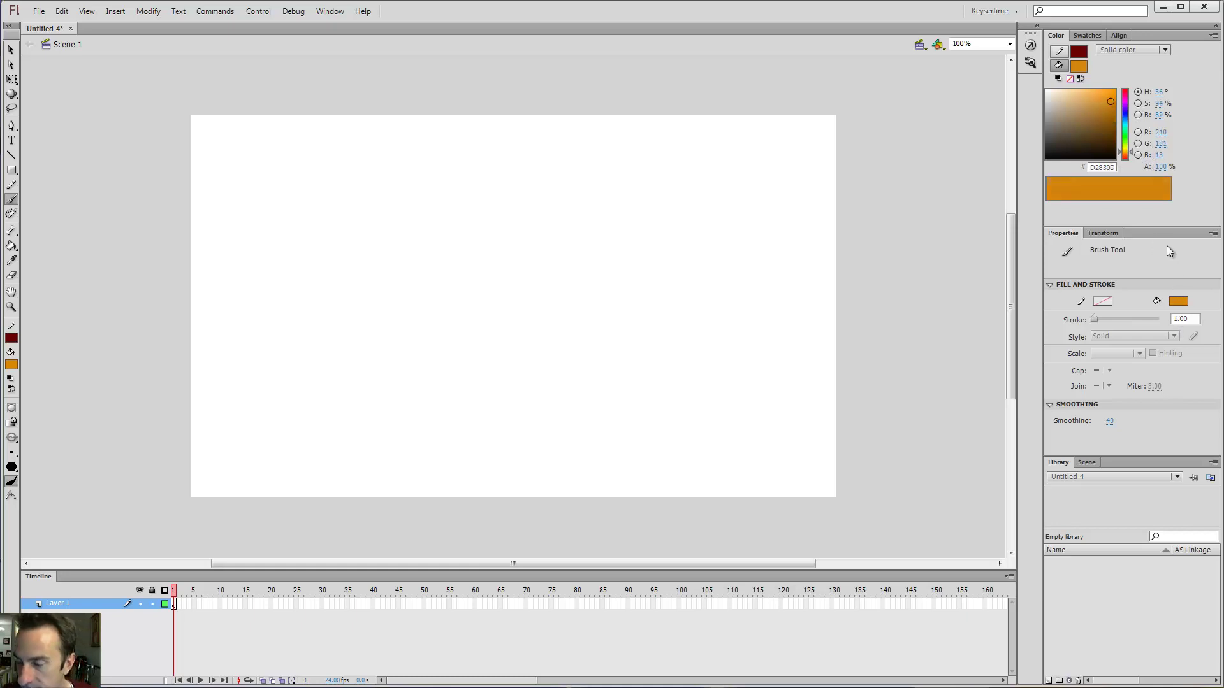
left_click(1182, 303)
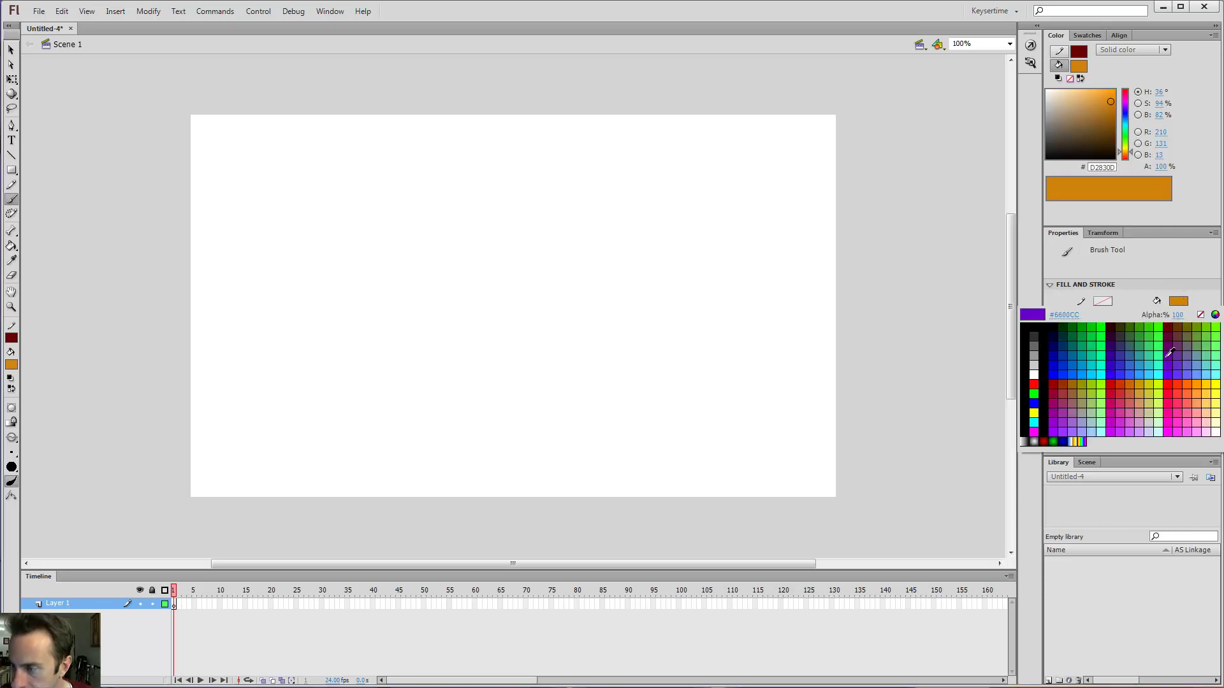
left_click(1179, 303)
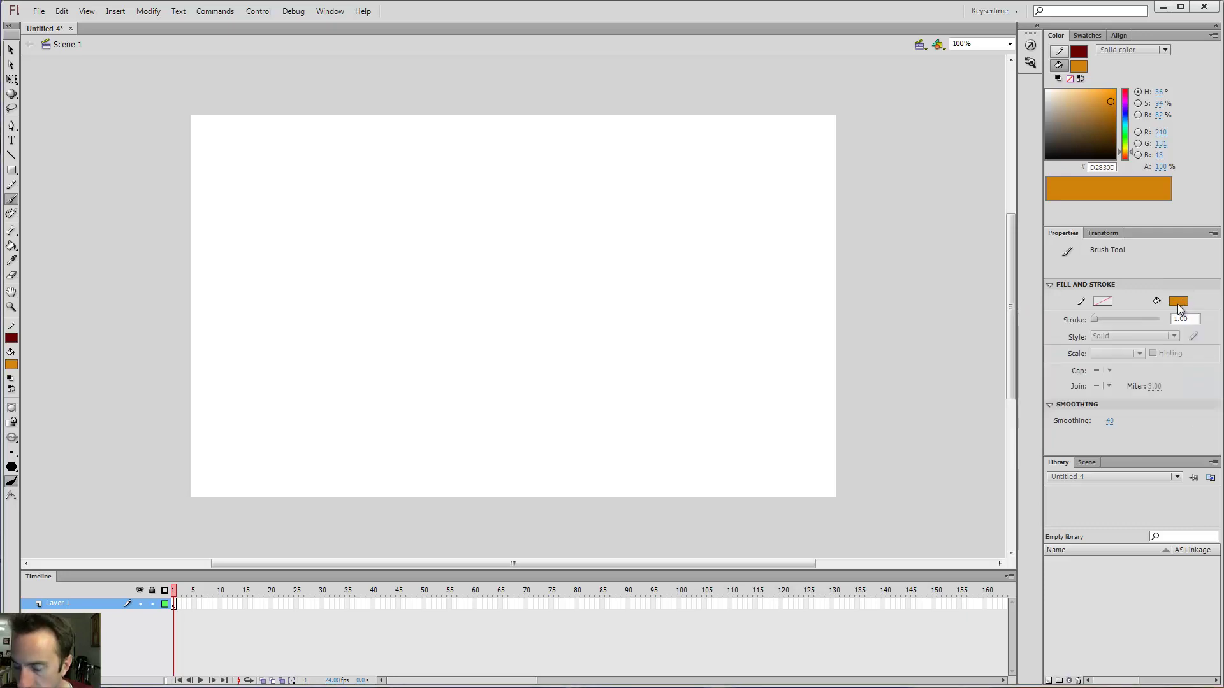
left_click(11, 337)
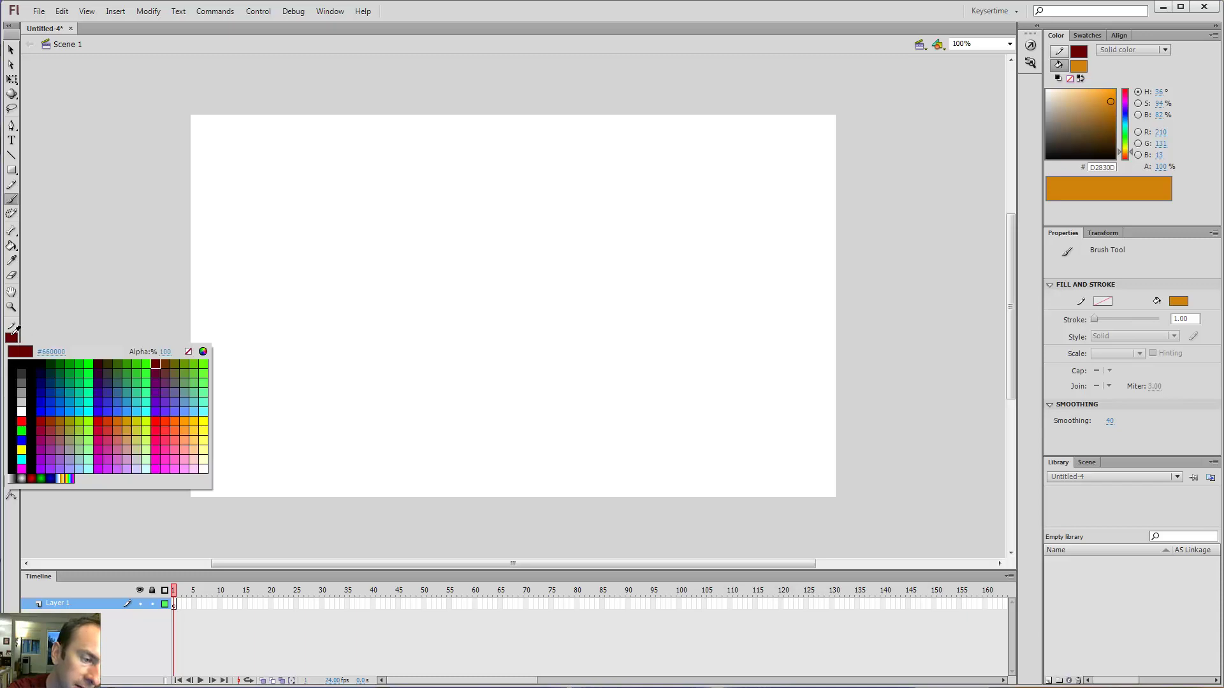
left_click(13, 339)
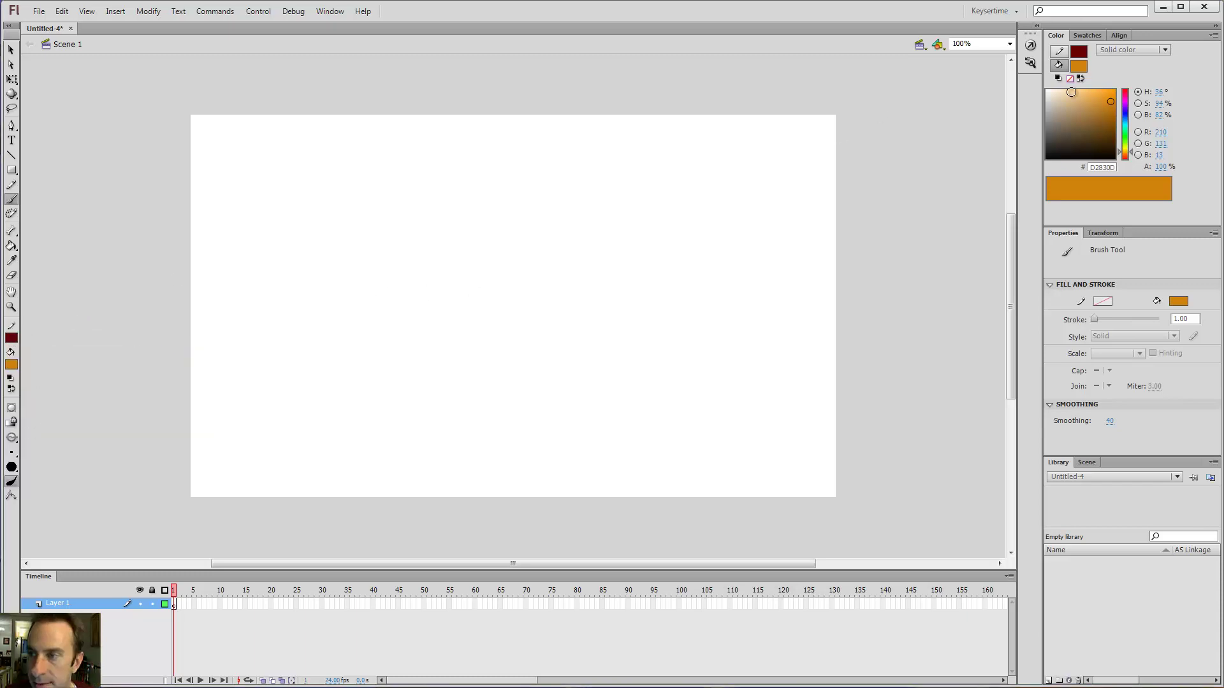
Compare the stroke and fill colours in the Color panel, leaving the orange fill active.
left_click(1060, 52)
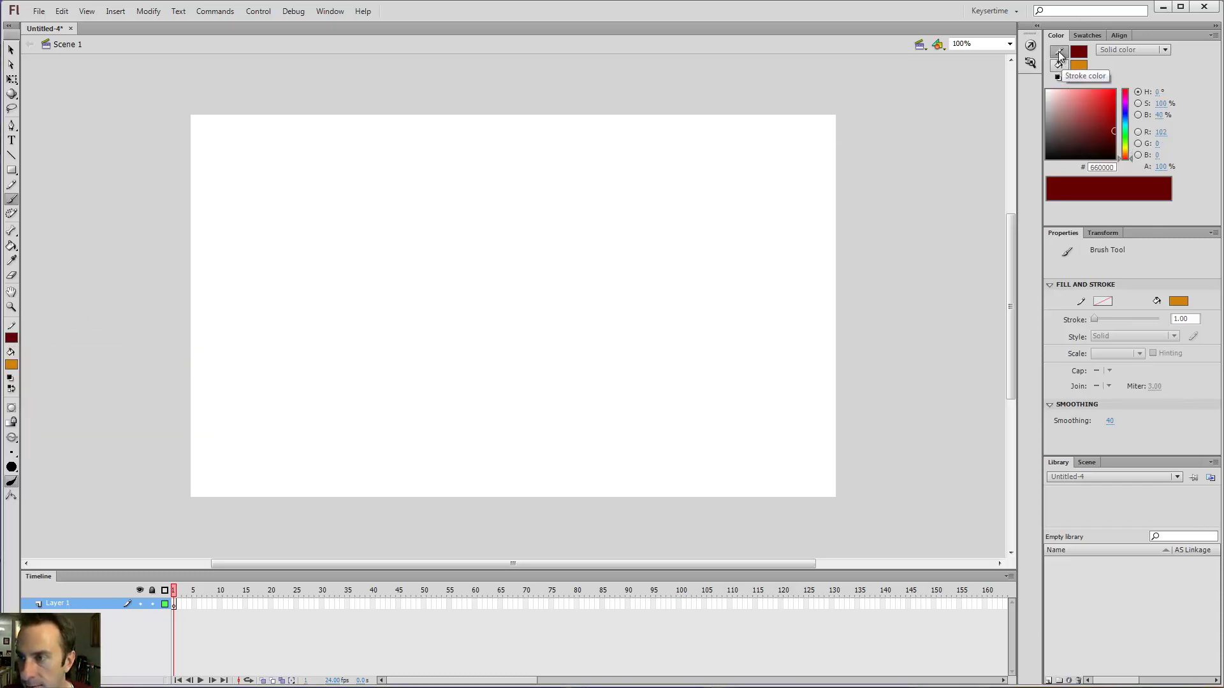
left_click(1058, 64)
left_click(1060, 53)
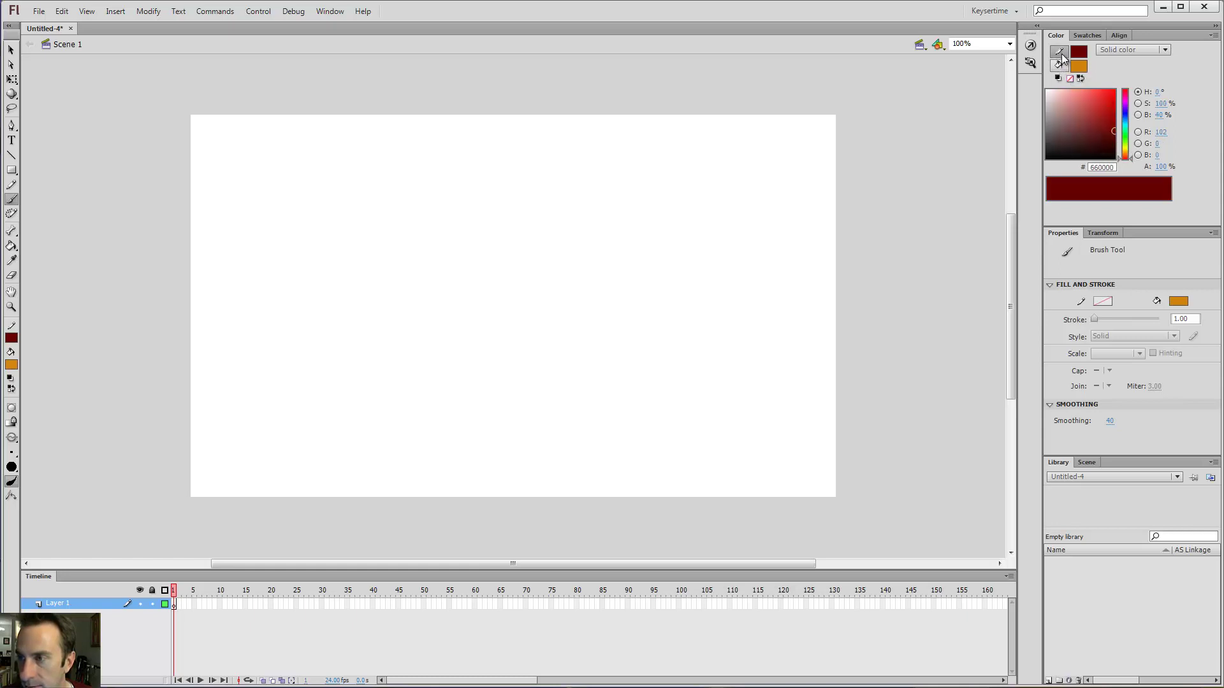
left_click(1059, 64)
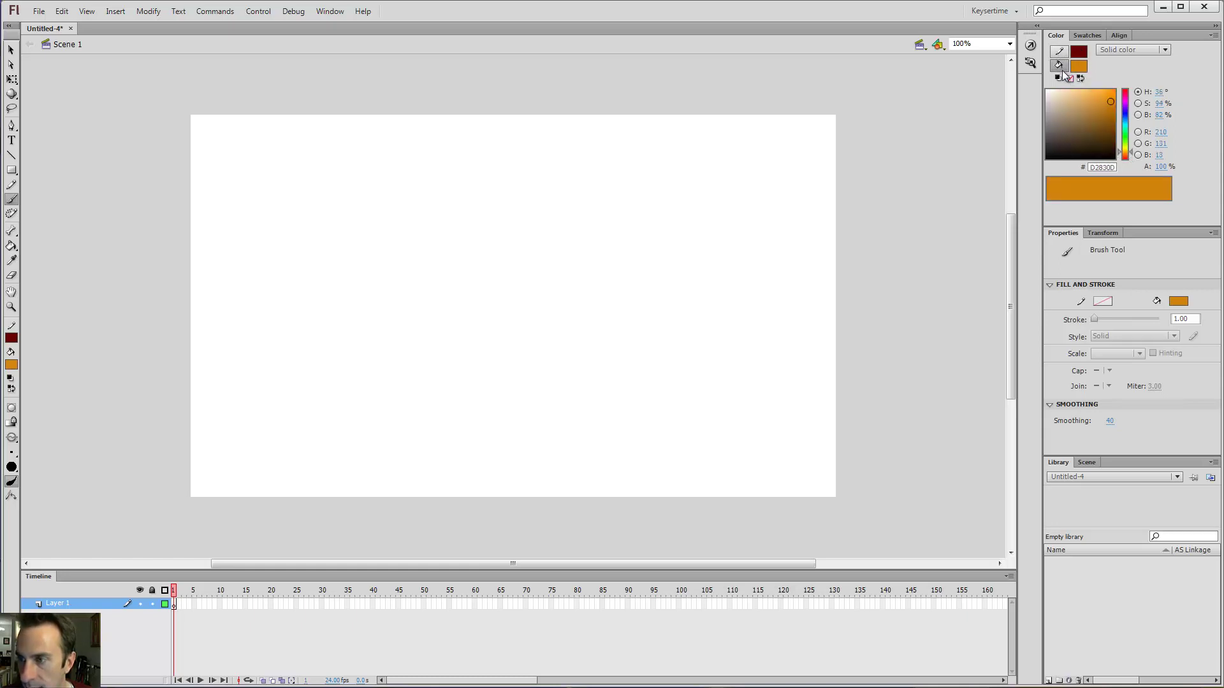
left_click(1061, 53)
left_click(1062, 67)
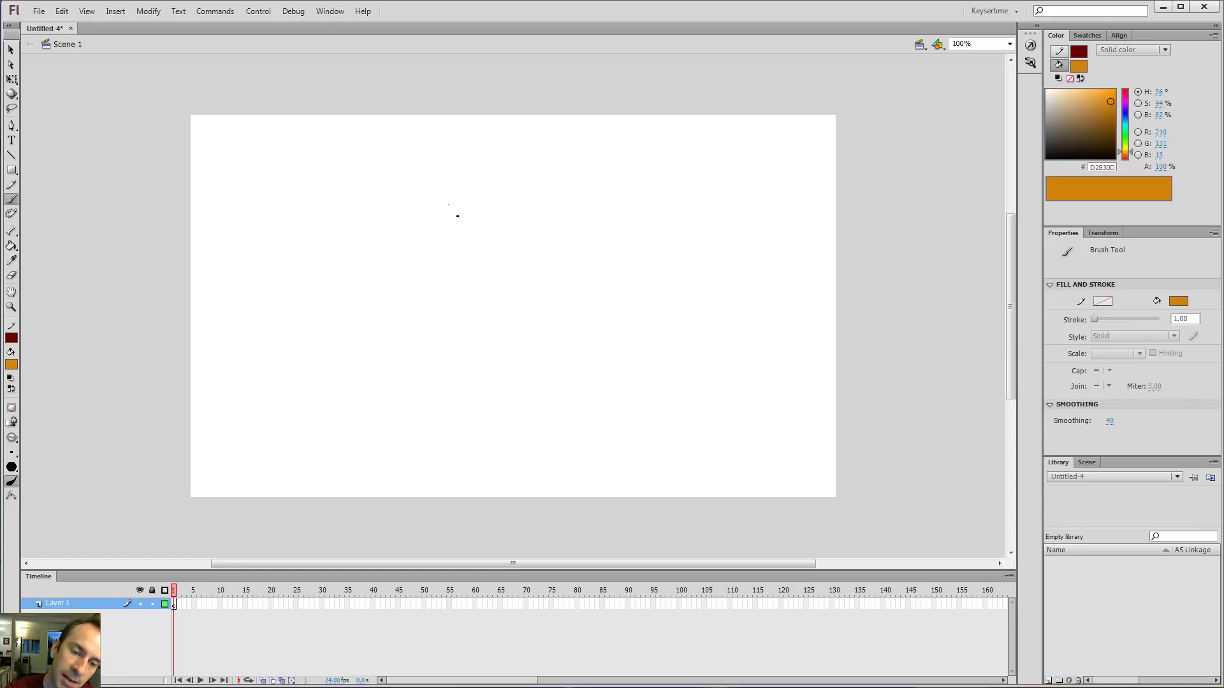
Brush an orange flame outline near the stage centre, redrawing it after undoing a bad attempt.
mouse_move(468, 295)
left_mouse_down()
mouse_move(414, 337)
mouse_move(396, 380)
mouse_move(438, 443)
mouse_move(521, 460)
mouse_move(589, 382)
mouse_move(573, 310)
mouse_move(549, 279)
mouse_move(545, 296)
mouse_move(509, 293)
mouse_move(519, 246)
mouse_move(479, 191)
mouse_move(428, 189)
mouse_move(449, 220)
left_mouse_up()
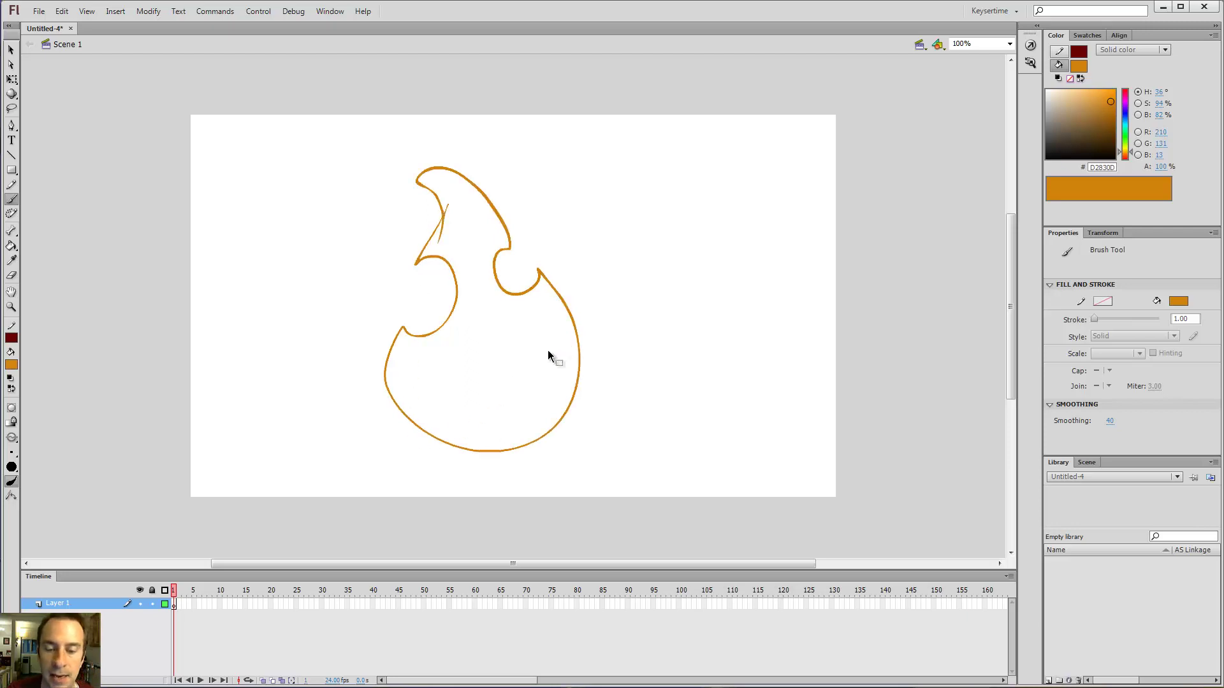
key("ctrl+z")
mouse_move(467, 267)
left_mouse_down()
mouse_move(436, 306)
mouse_move(467, 298)
mouse_move(498, 347)
mouse_move(447, 397)
mouse_move(418, 383)
mouse_move(397, 430)
mouse_move(430, 458)
mouse_move(545, 468)
mouse_move(602, 429)
mouse_move(609, 334)
mouse_move(575, 295)
mouse_move(554, 314)
mouse_move(526, 286)
mouse_move(533, 258)
mouse_move(548, 263)
mouse_move(497, 197)
mouse_move(448, 194)
mouse_move(470, 226)
mouse_move(449, 270)
left_mouse_up()
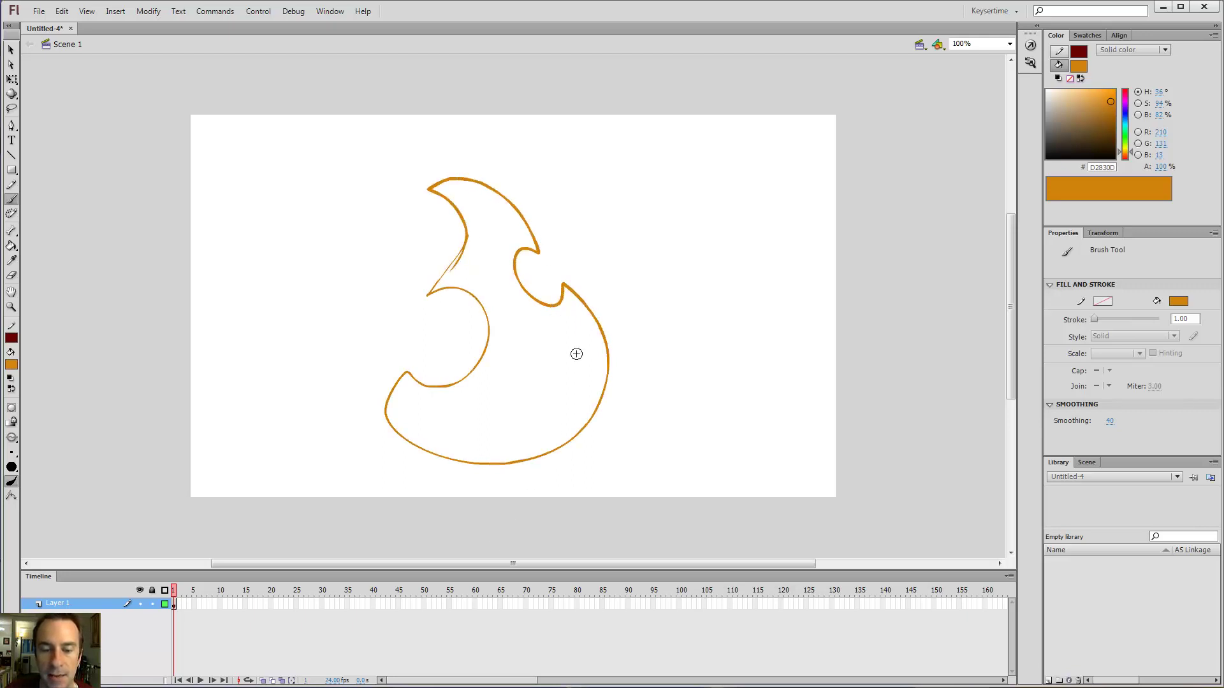
Fill the flame's interior orange with the Paint Bucket, then zoom to 200% on its notch.
key("k")
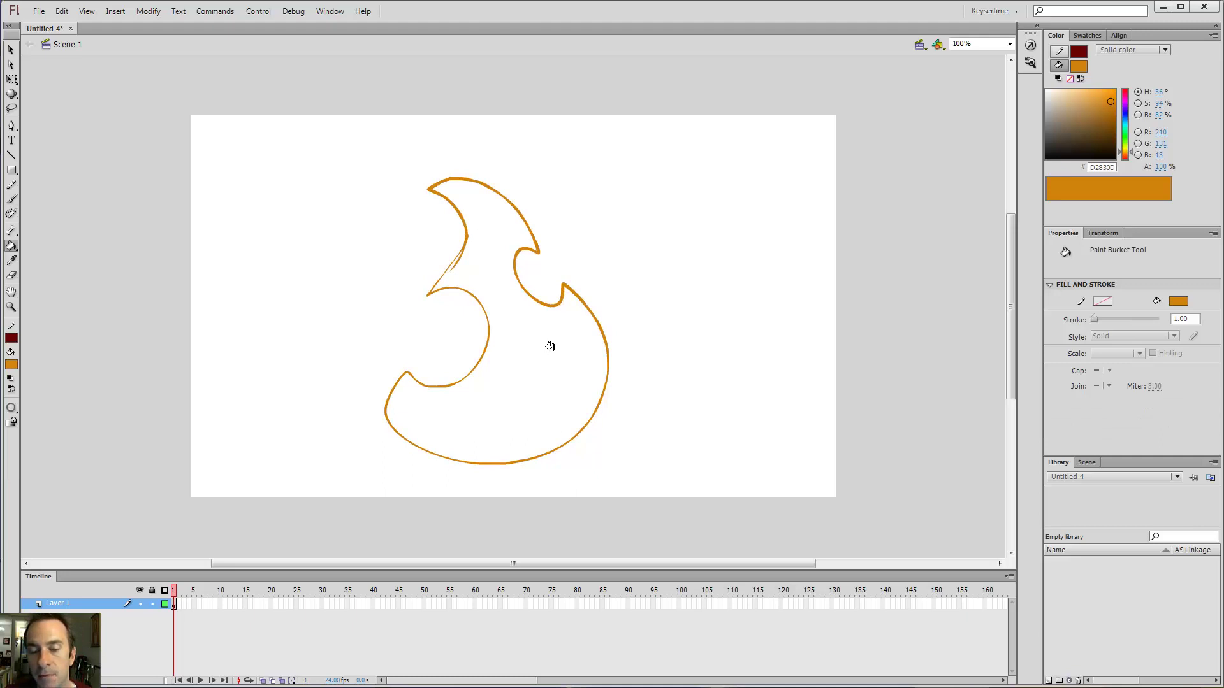
left_click(547, 340)
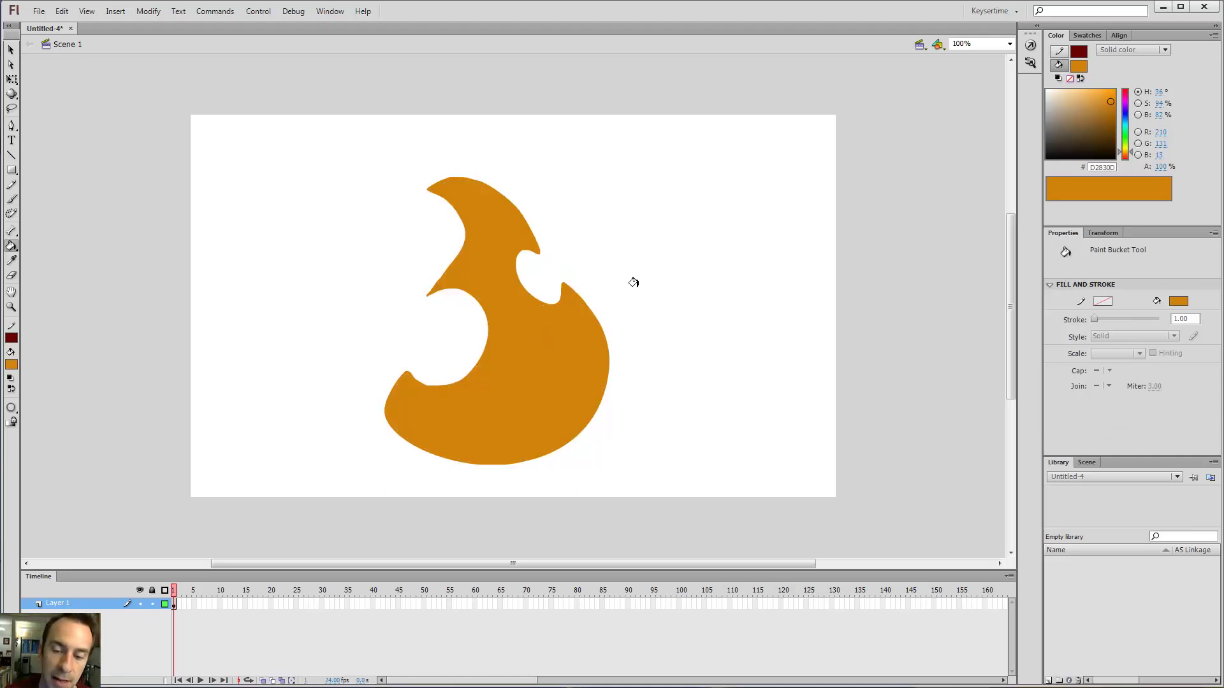
key("z")
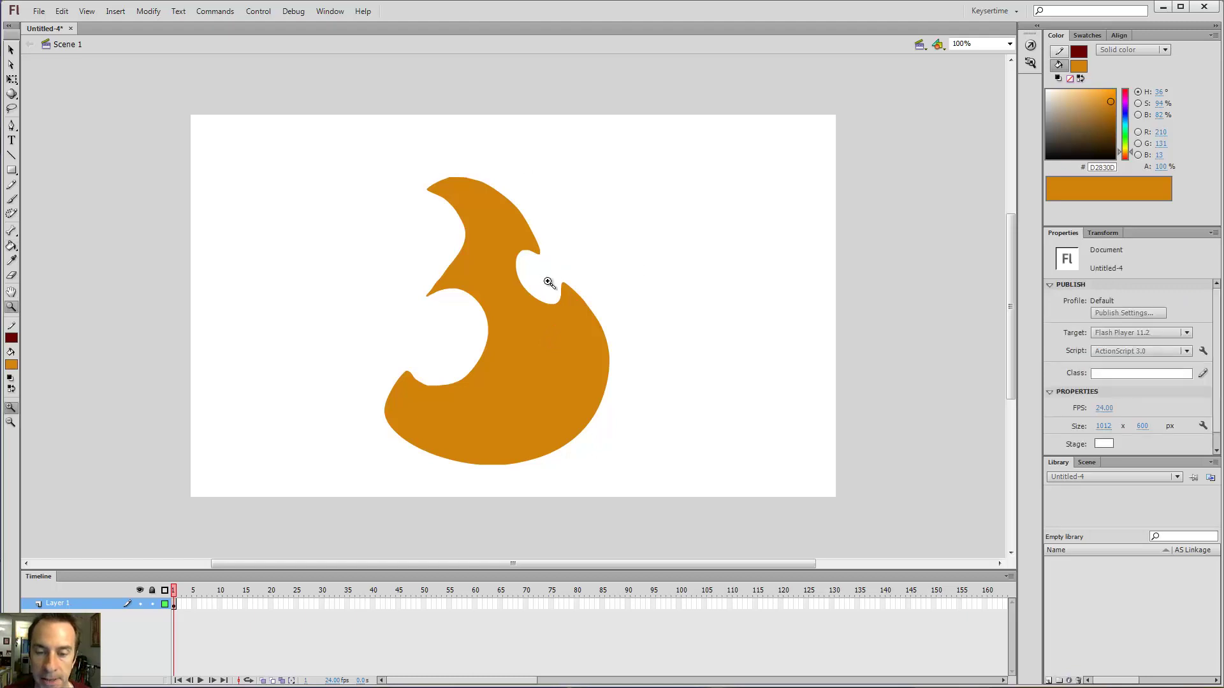
left_click(552, 276)
Zoom the flame's notched right side to 400% with the Enlarge modifier and choose Subselection.
left_click(513, 317)
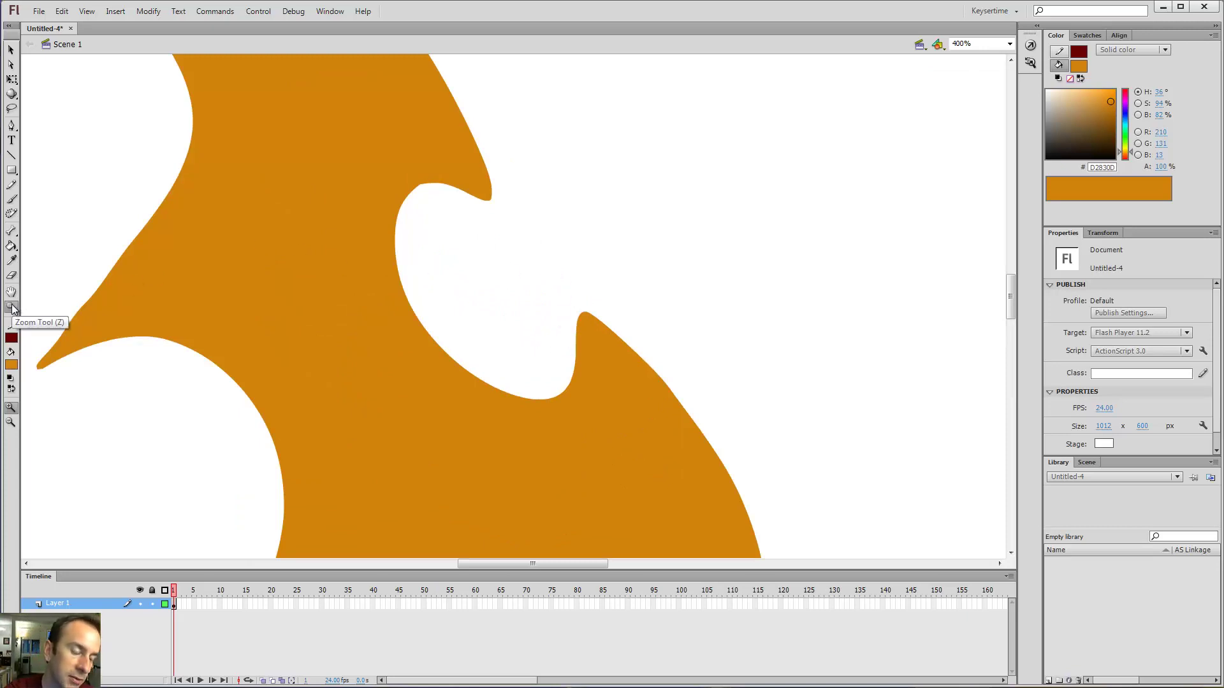
left_click(11, 408)
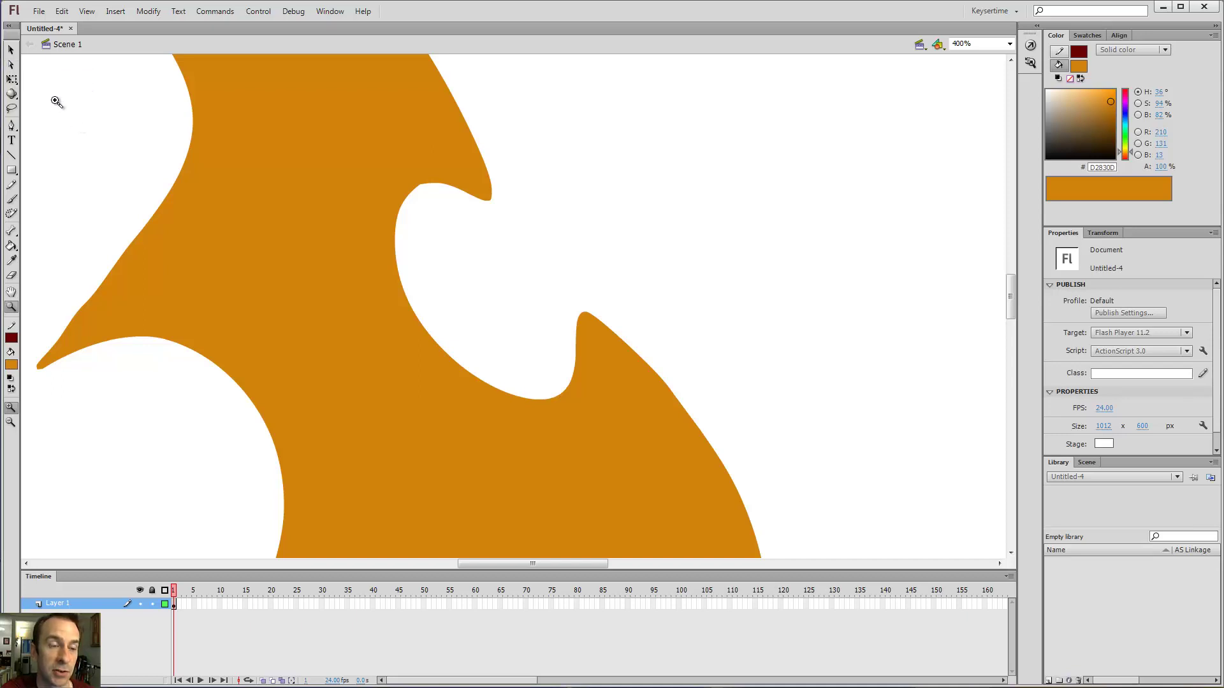
left_click(11, 67)
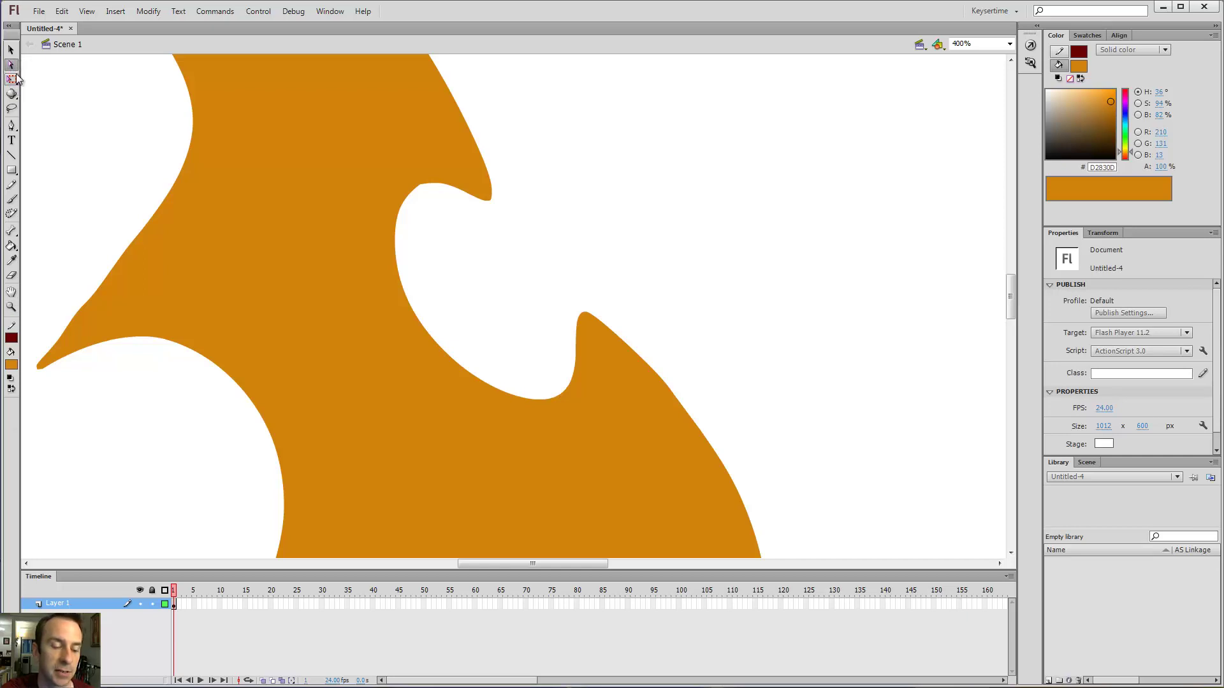
Change Layer 1's outline colour to blue in Layer Properties and select the flame's path.
double_click(165, 605)
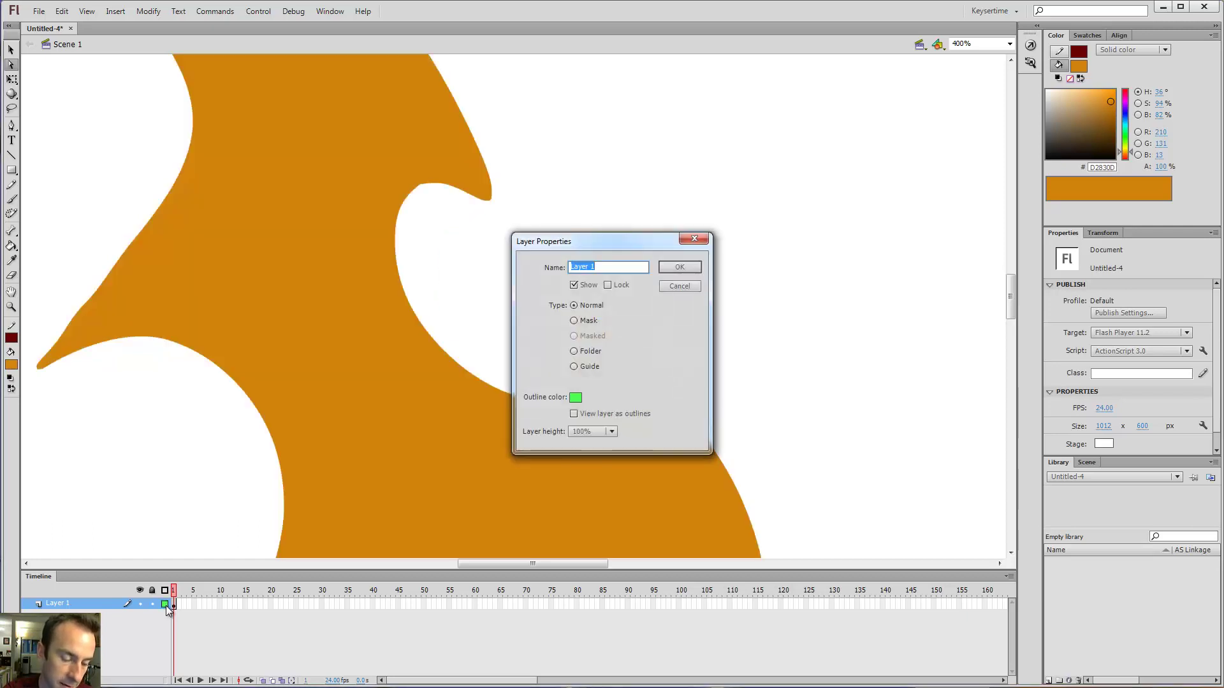
left_click(576, 397)
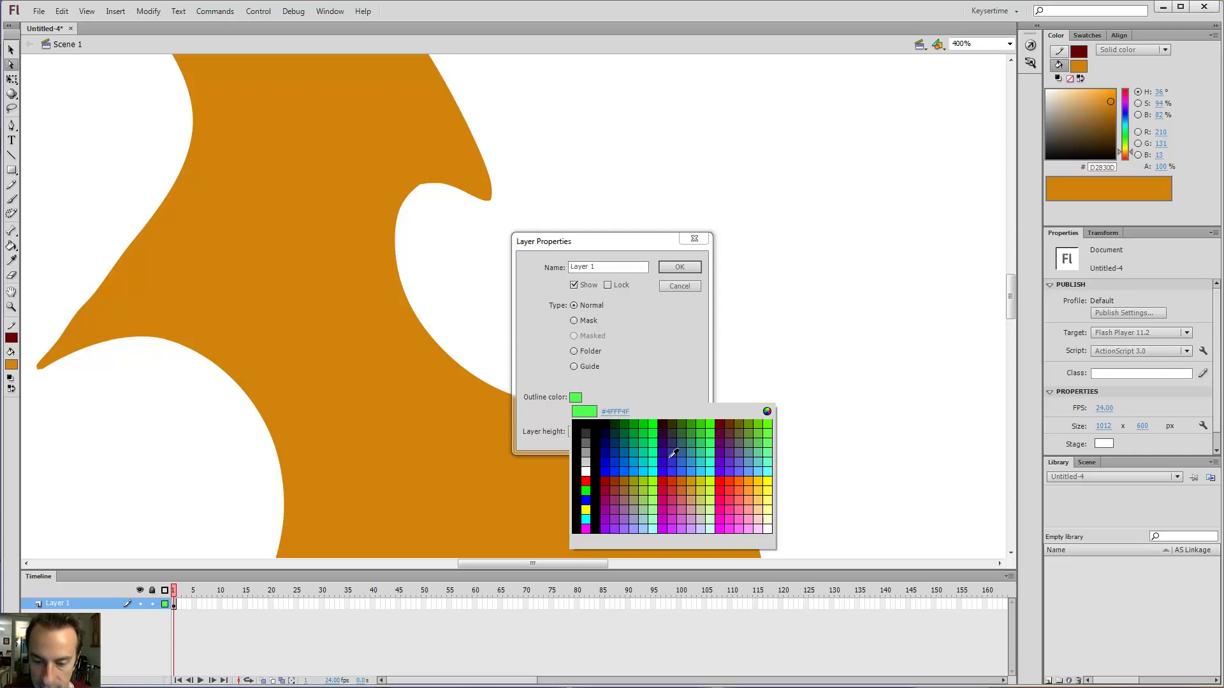
left_click(617, 465)
left_click(680, 266)
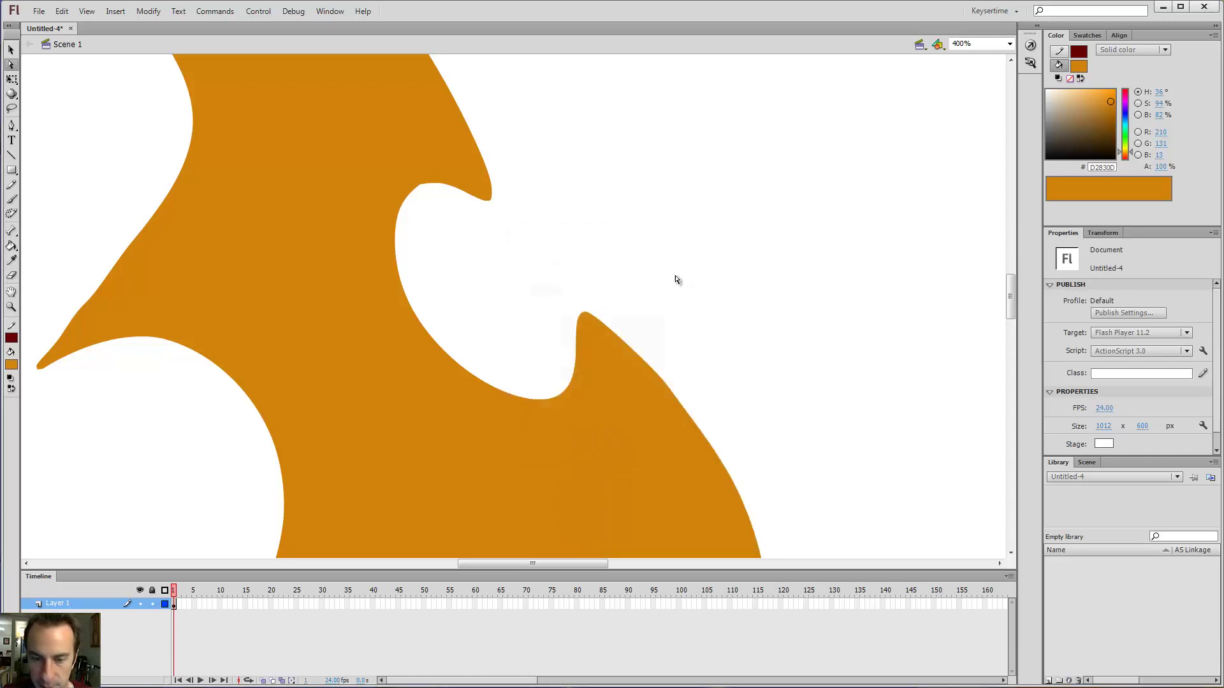
left_click(617, 336)
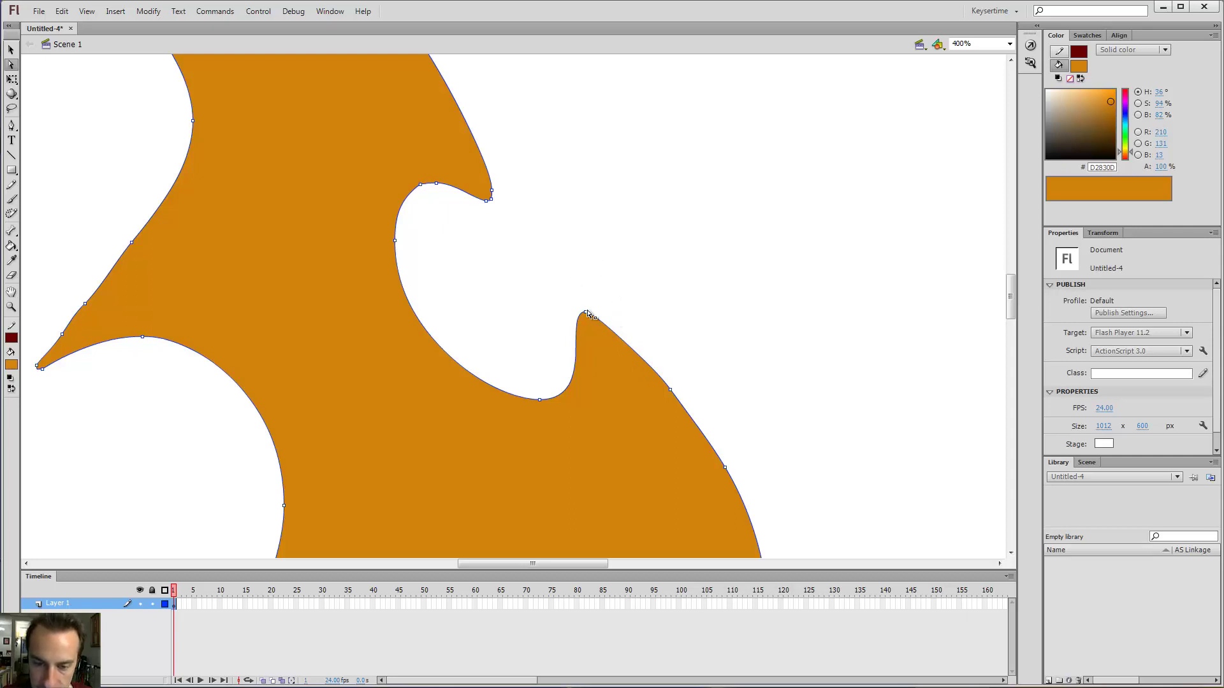
Select the lower anchor on the flame's right edge, undoing a trial curve bend.
left_click(672, 390)
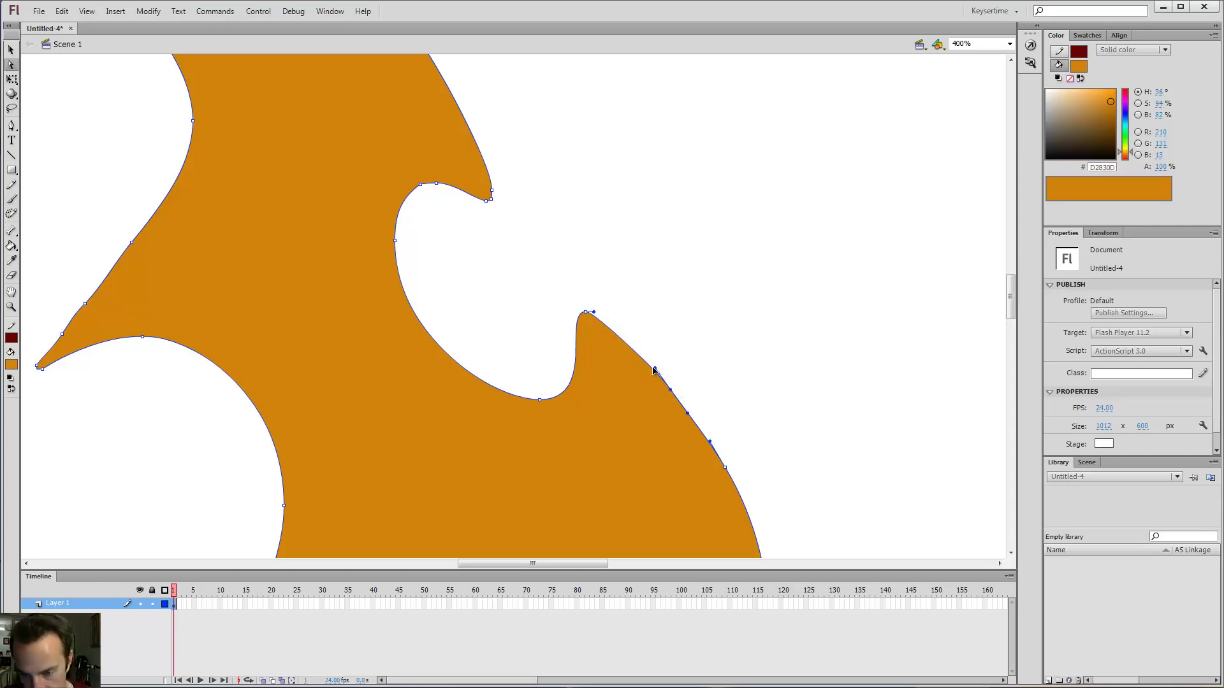
left_click_drag(654, 370, 719, 317)
key("ctrl+z")
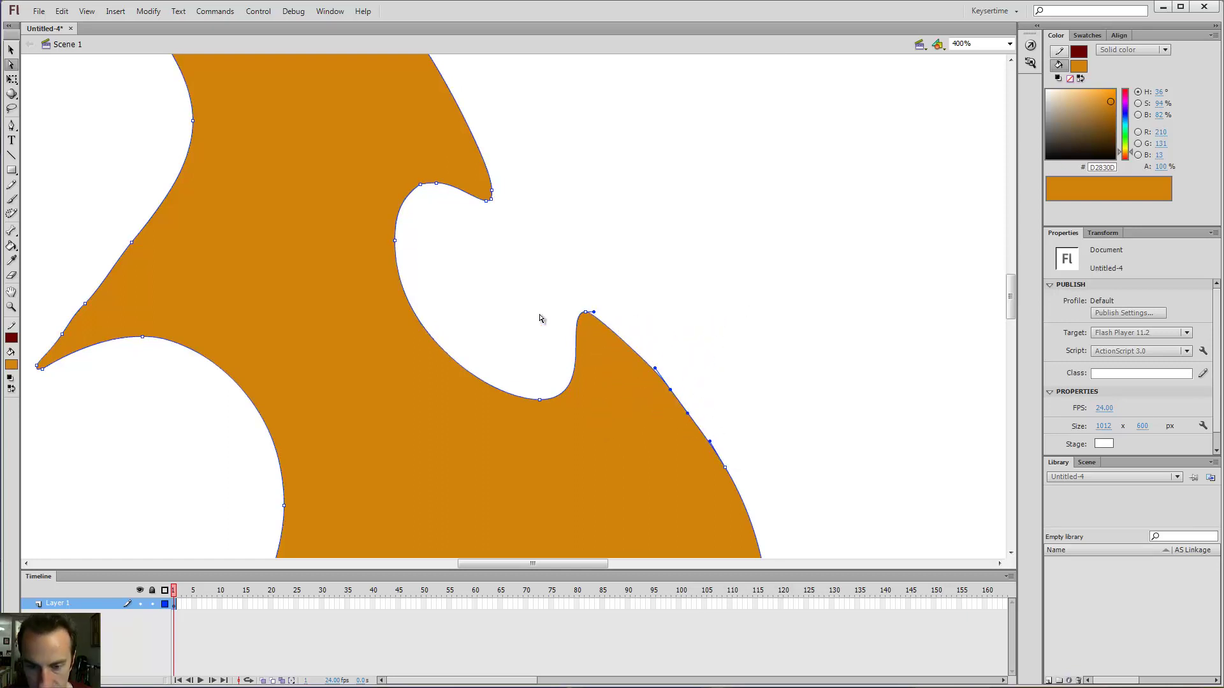
left_click(719, 439)
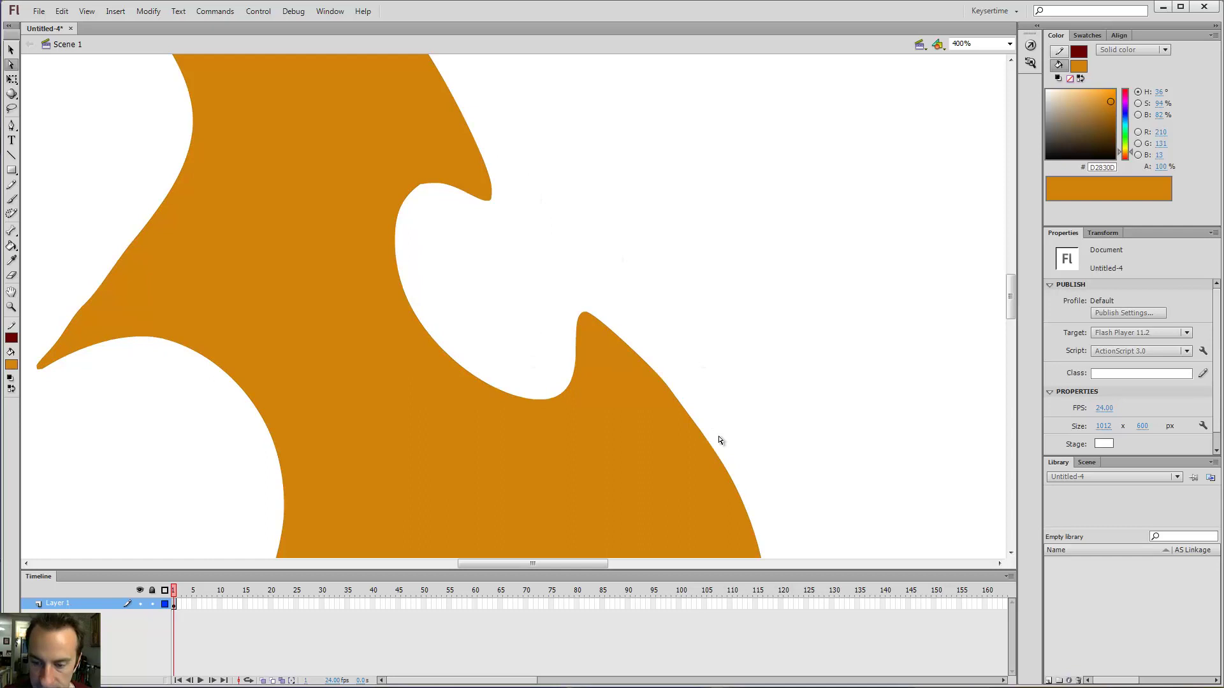
left_click(728, 472)
left_click(732, 467)
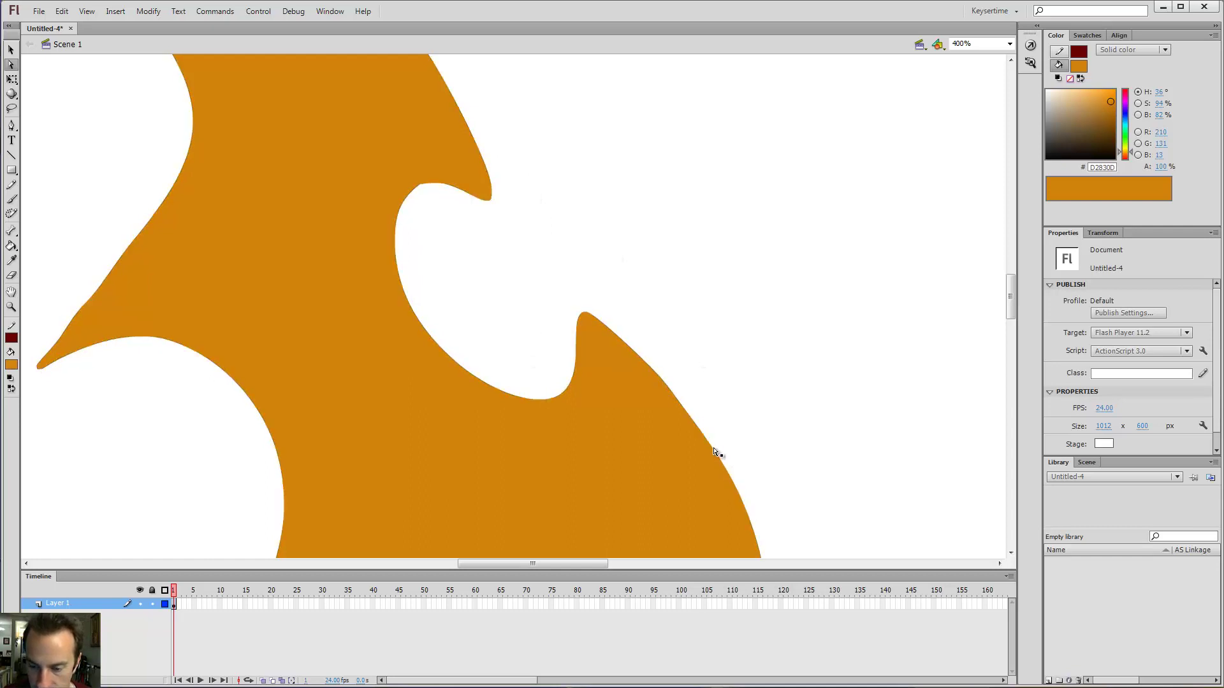
left_click(714, 452)
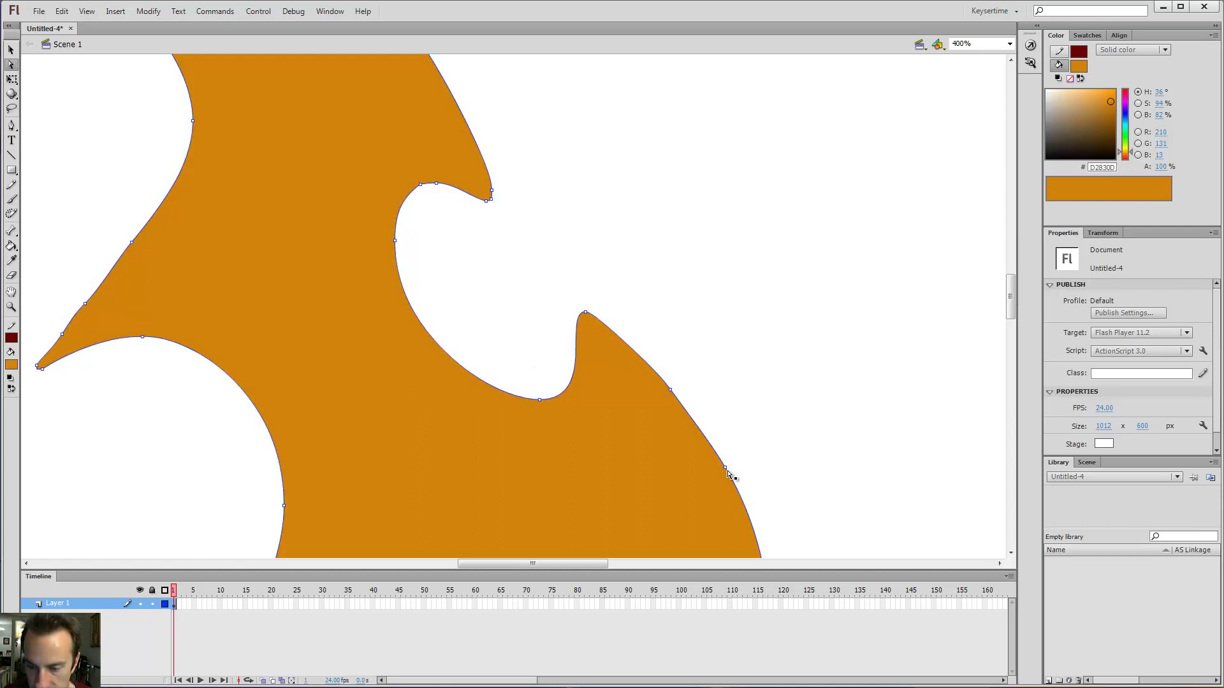
left_click(727, 472)
Drag the anchor's Bezier handles to stretch the right edge into a sharp spike.
left_click_drag(737, 432, 672, 327)
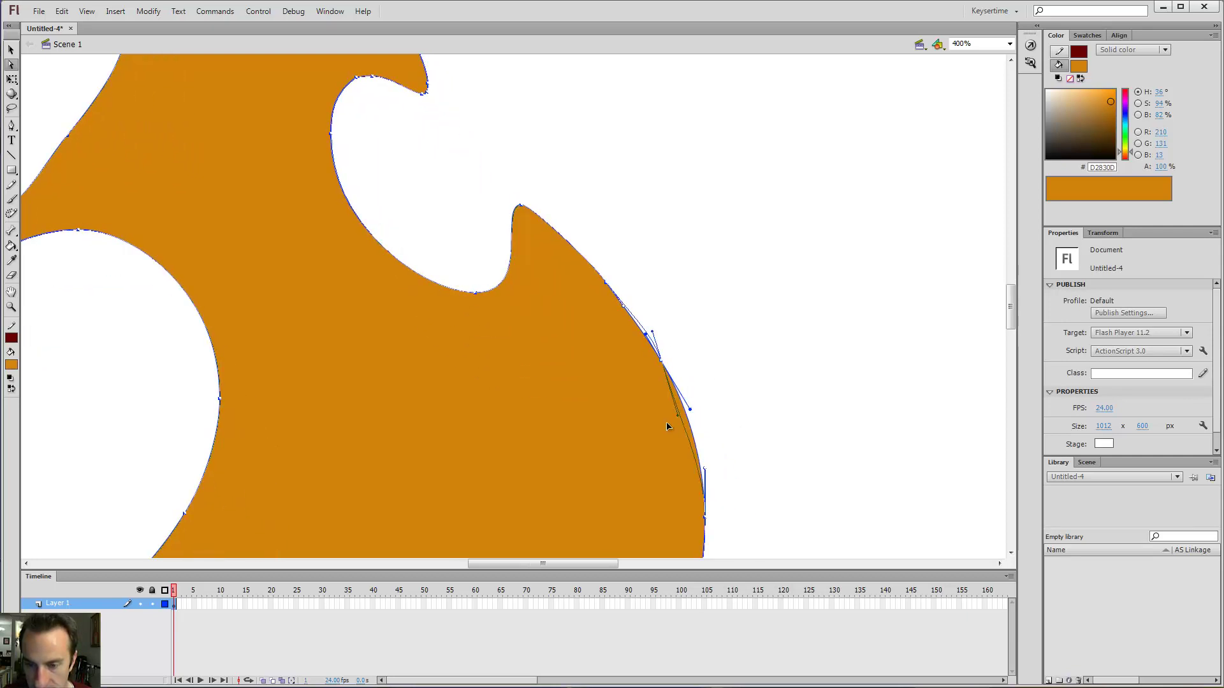
left_click_drag(667, 426, 655, 405)
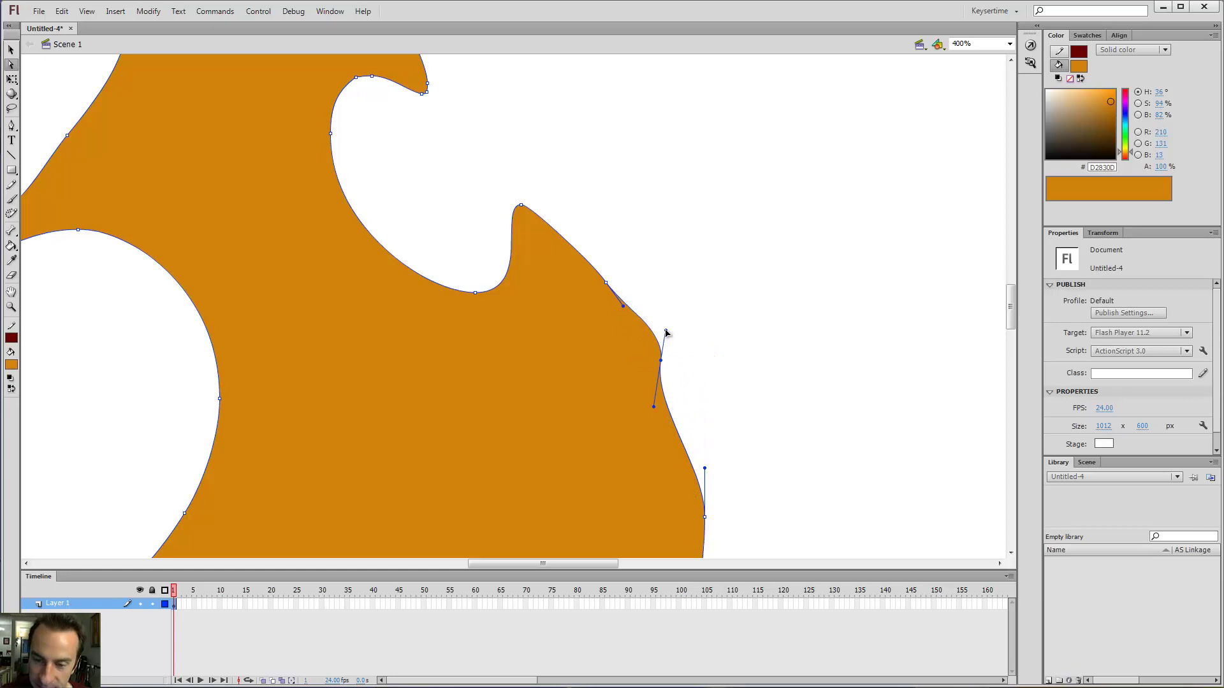
left_click_drag(665, 332, 638, 318)
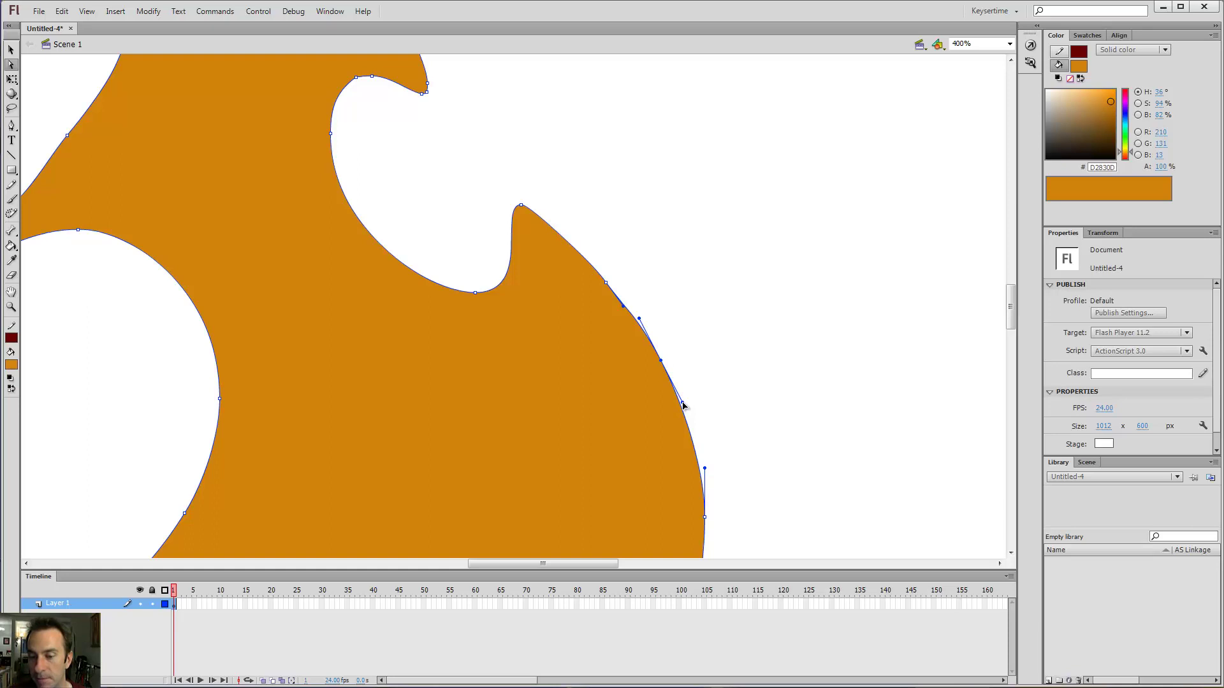
left_click_drag(684, 406, 670, 322)
left_click_drag(682, 399, 984, 502)
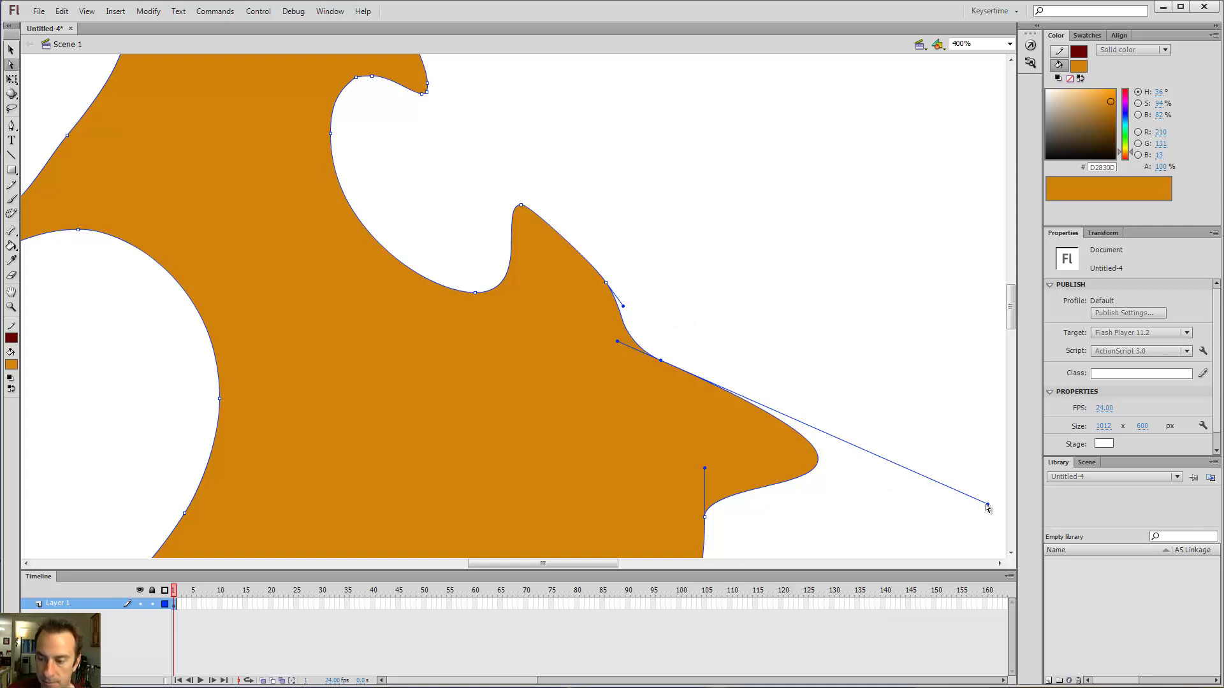
left_click(761, 281)
Zoom to 200% on the spike and push its tip back into the flame.
key("ctrl+minus")
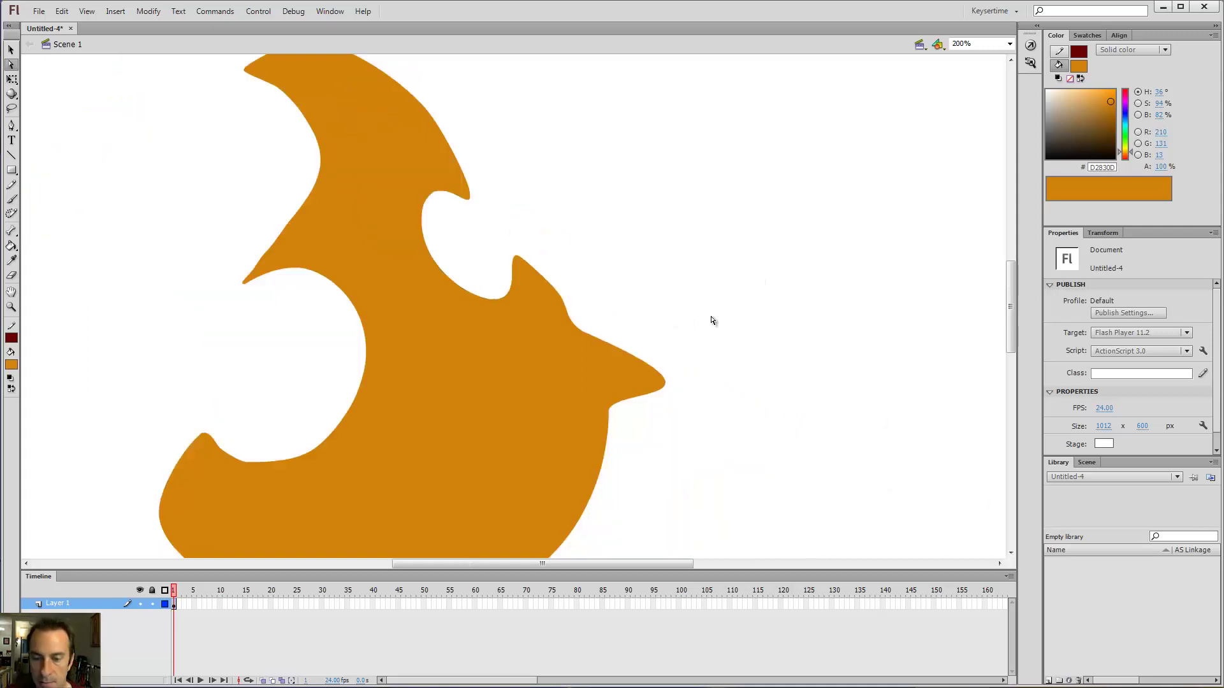
key("ctrl+minus")
key("e")
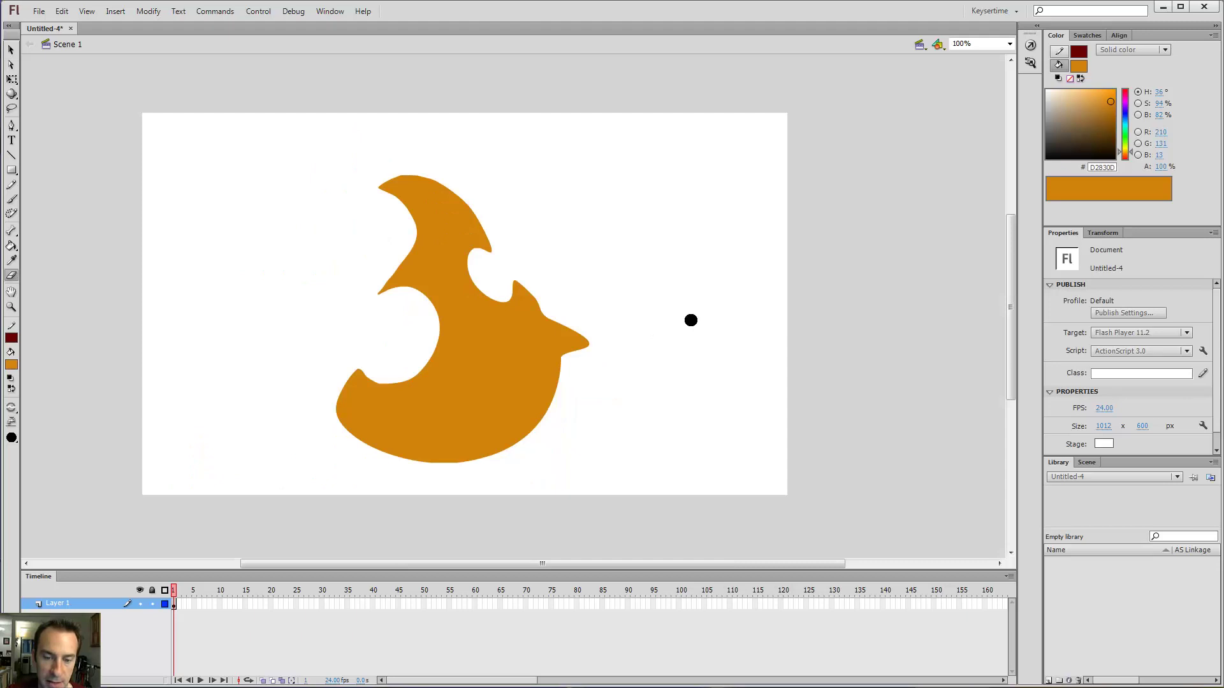
key("v")
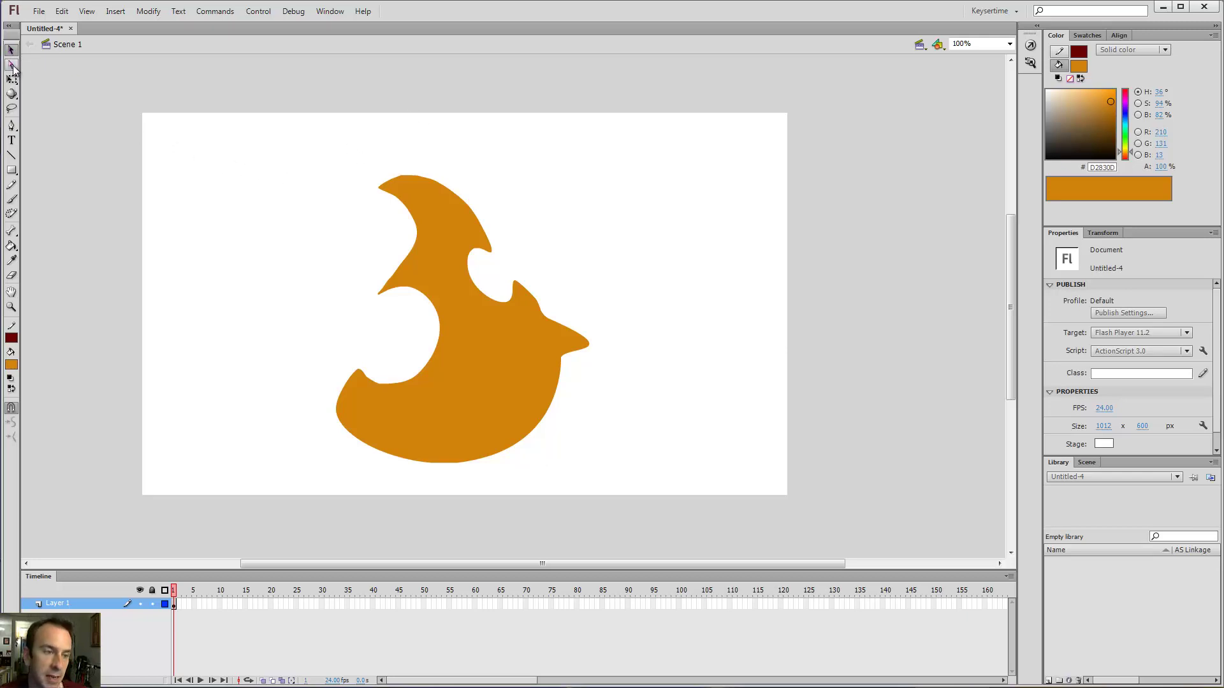
key("z")
left_click(559, 308)
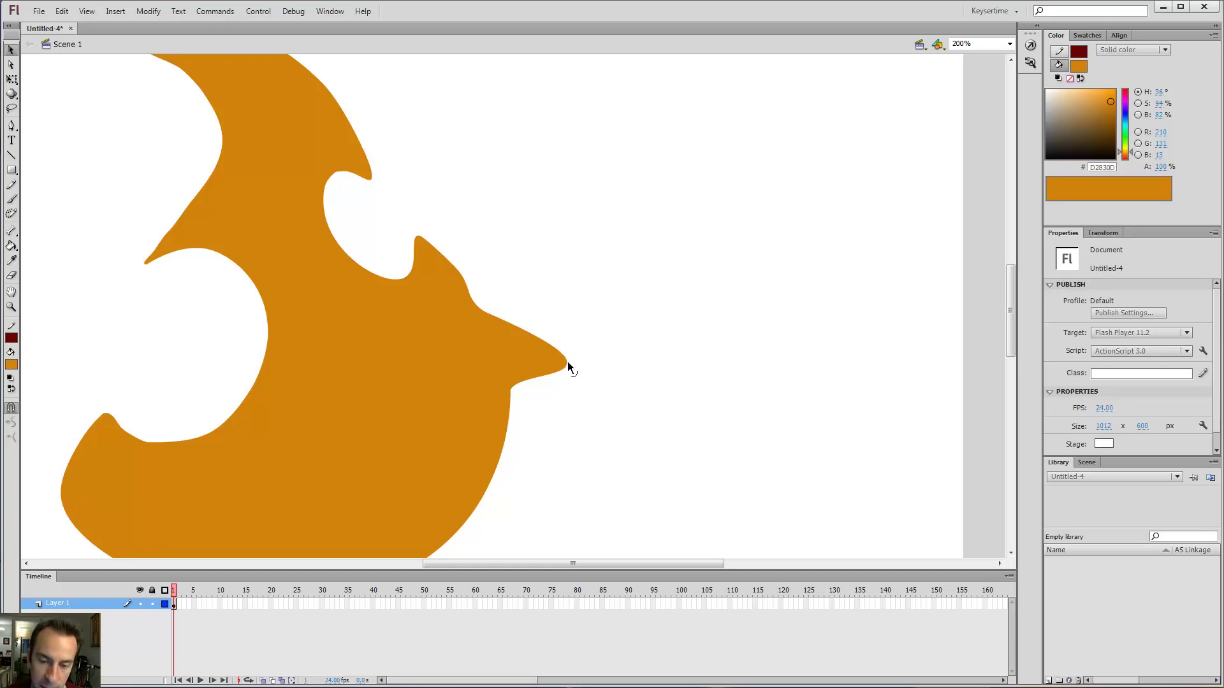
left_click_drag(568, 361, 508, 336)
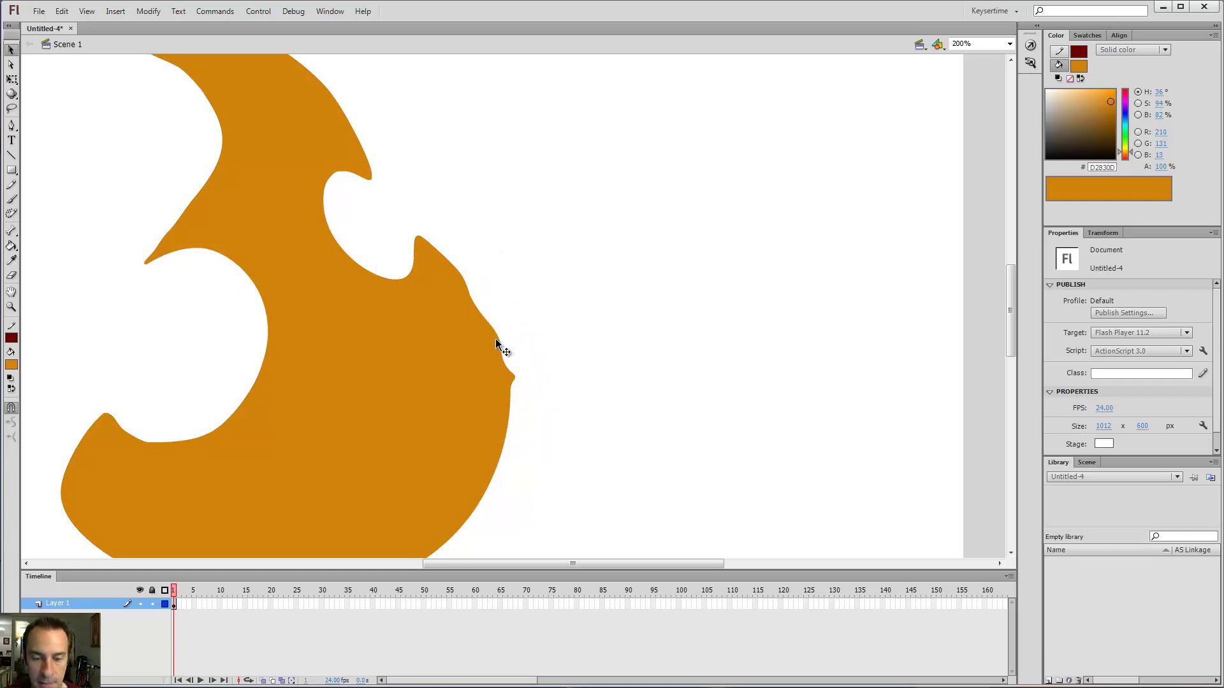
Try moving the whole flame up and right, then undo it back to its original position.
left_click(492, 345)
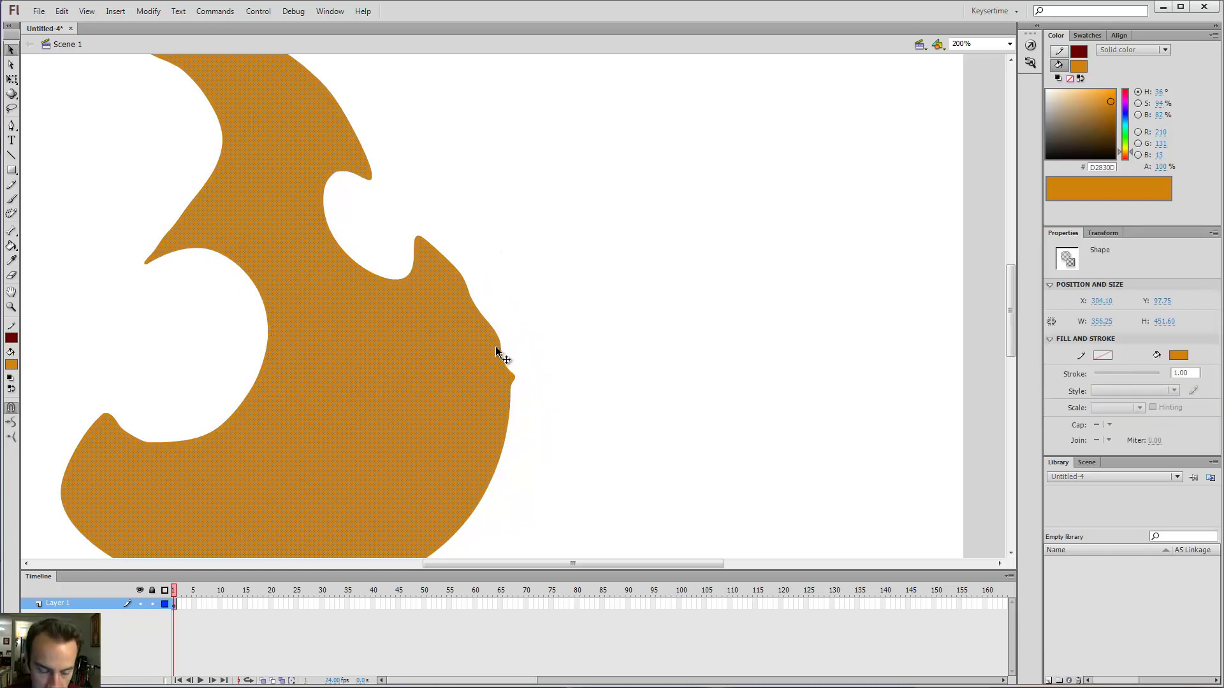
left_click_drag(440, 366, 766, 333)
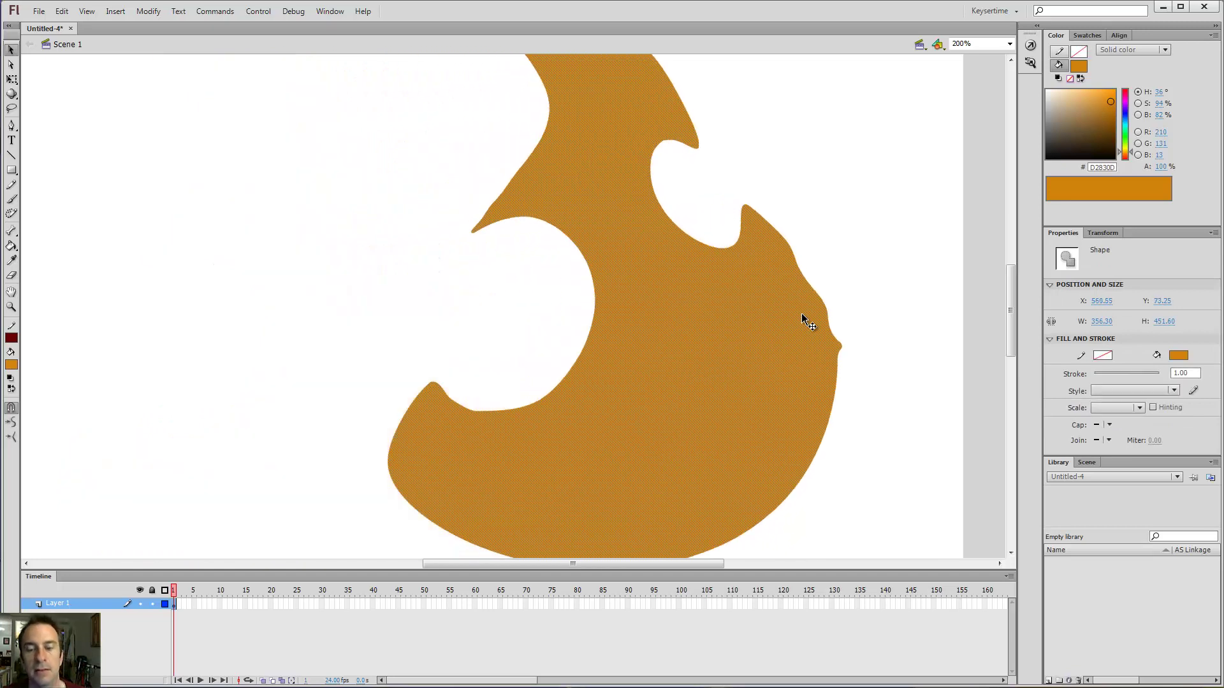
left_click_drag(828, 295, 909, 241)
key("ctrl+z")
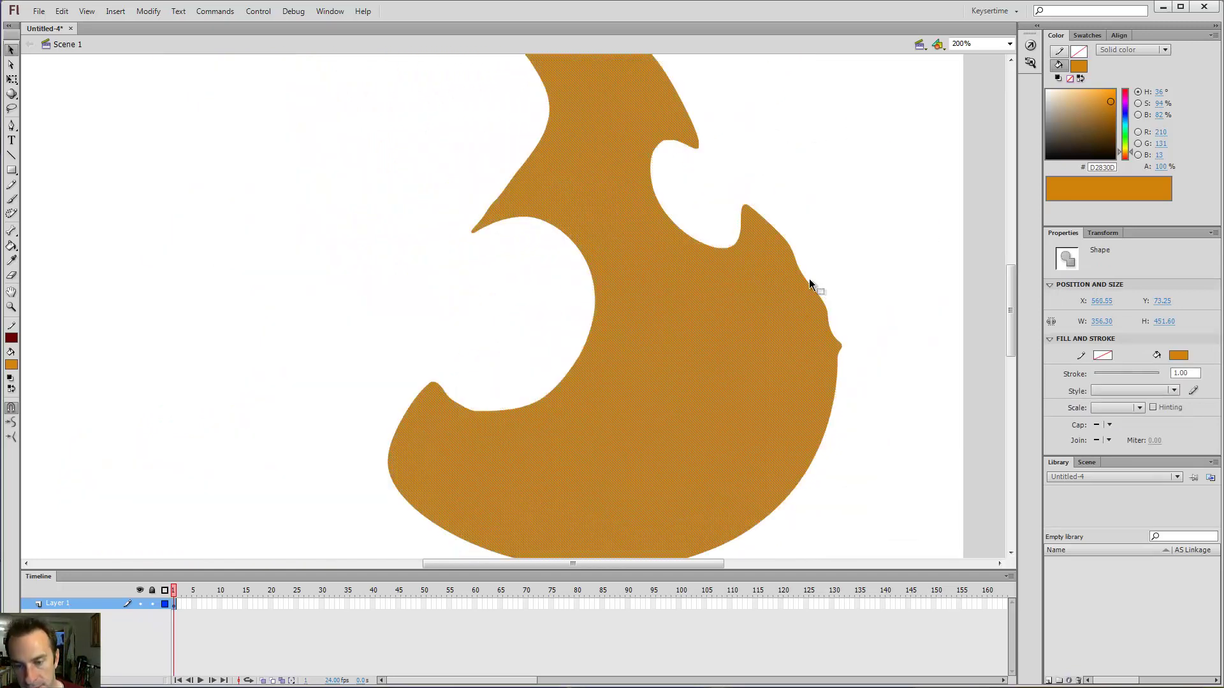
key("ctrl+z")
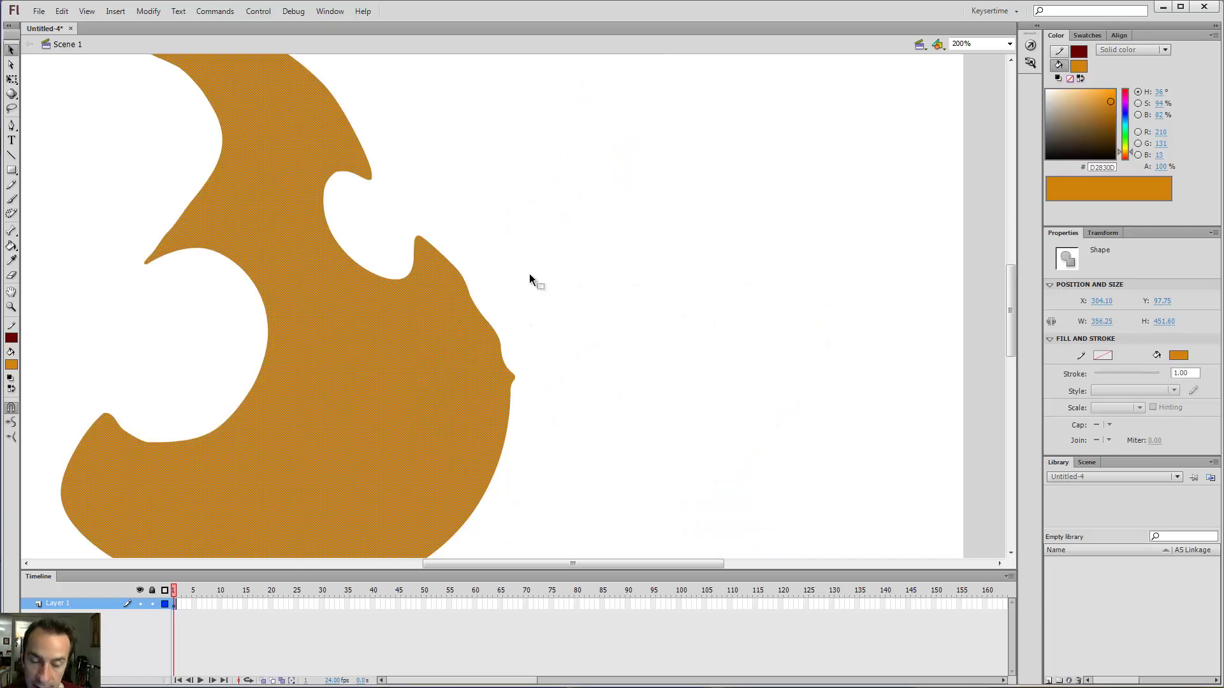
Reshape the bump and the edge near the tip so the right side curves smoothly.
left_click(532, 325)
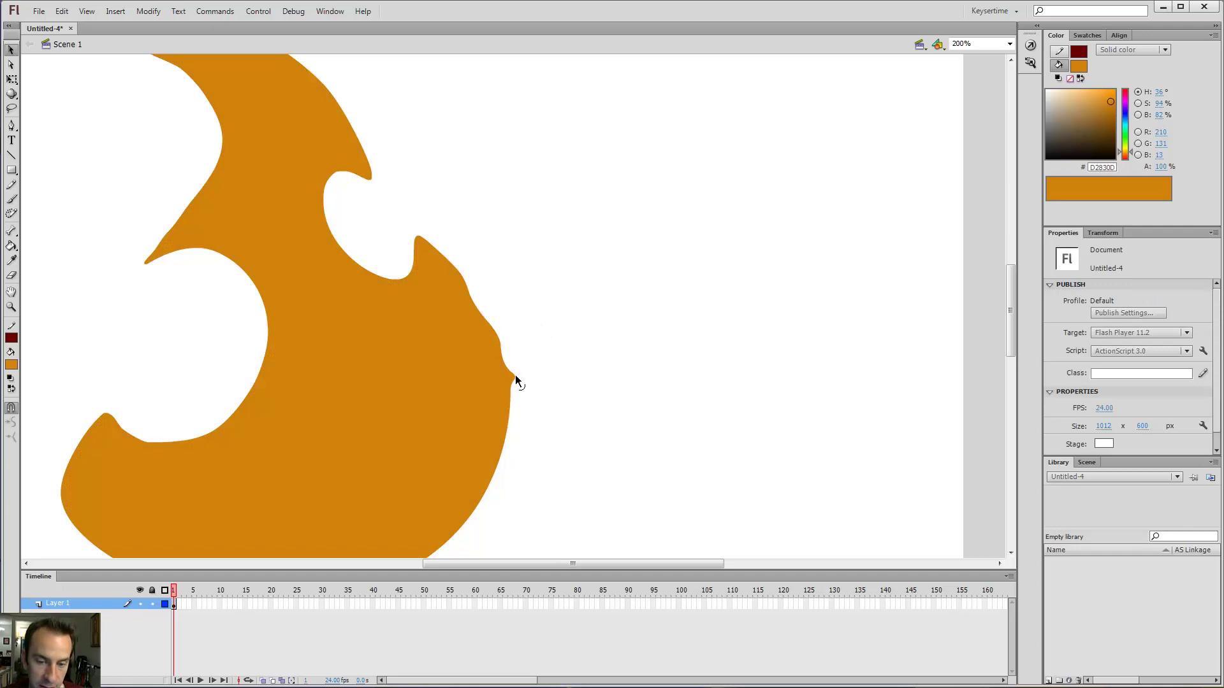
left_click_drag(516, 377, 510, 372)
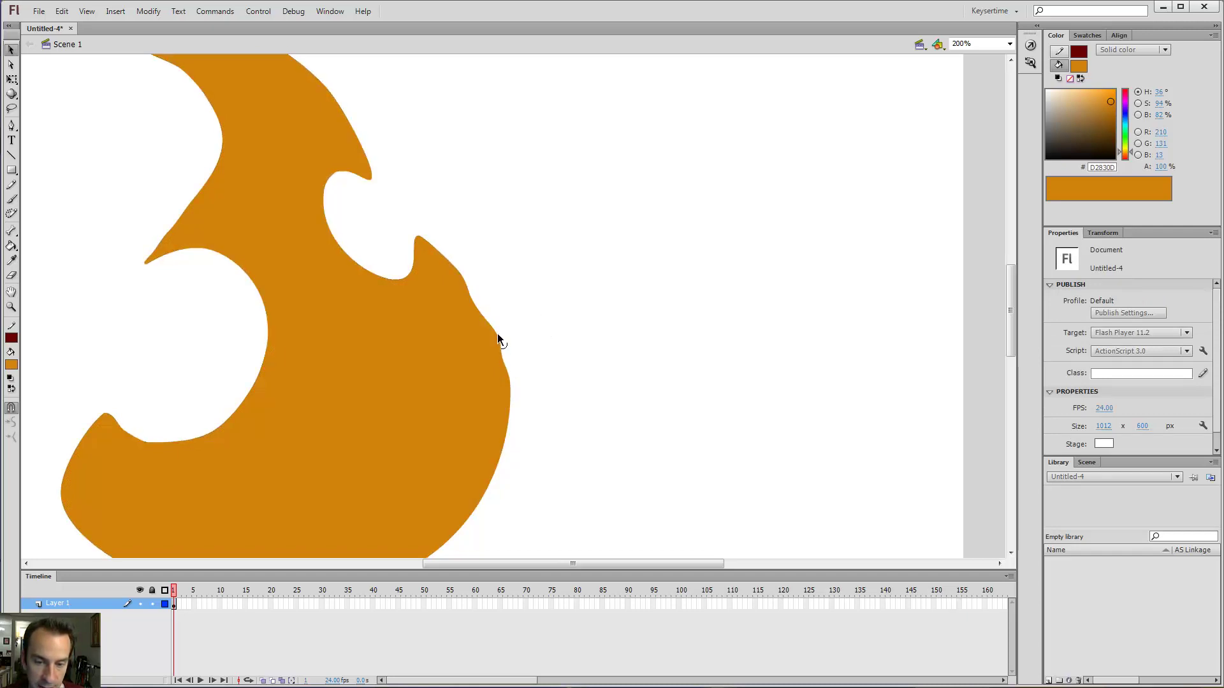
left_click_drag(476, 306, 473, 297)
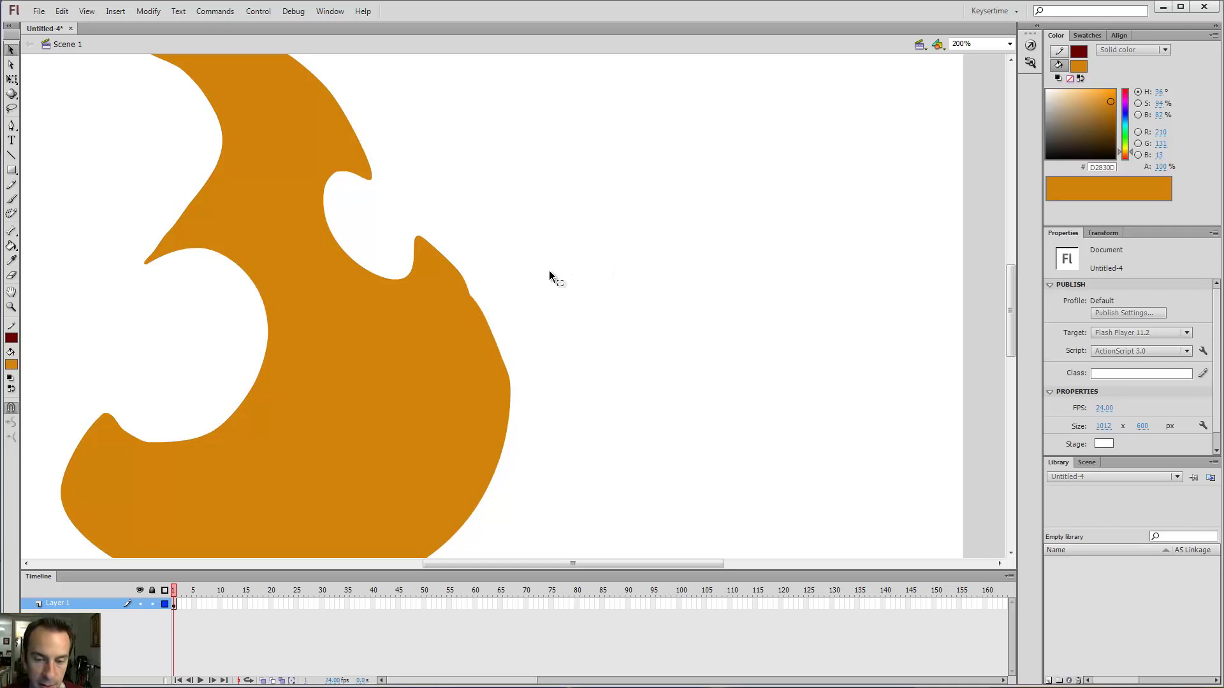
left_click(463, 347)
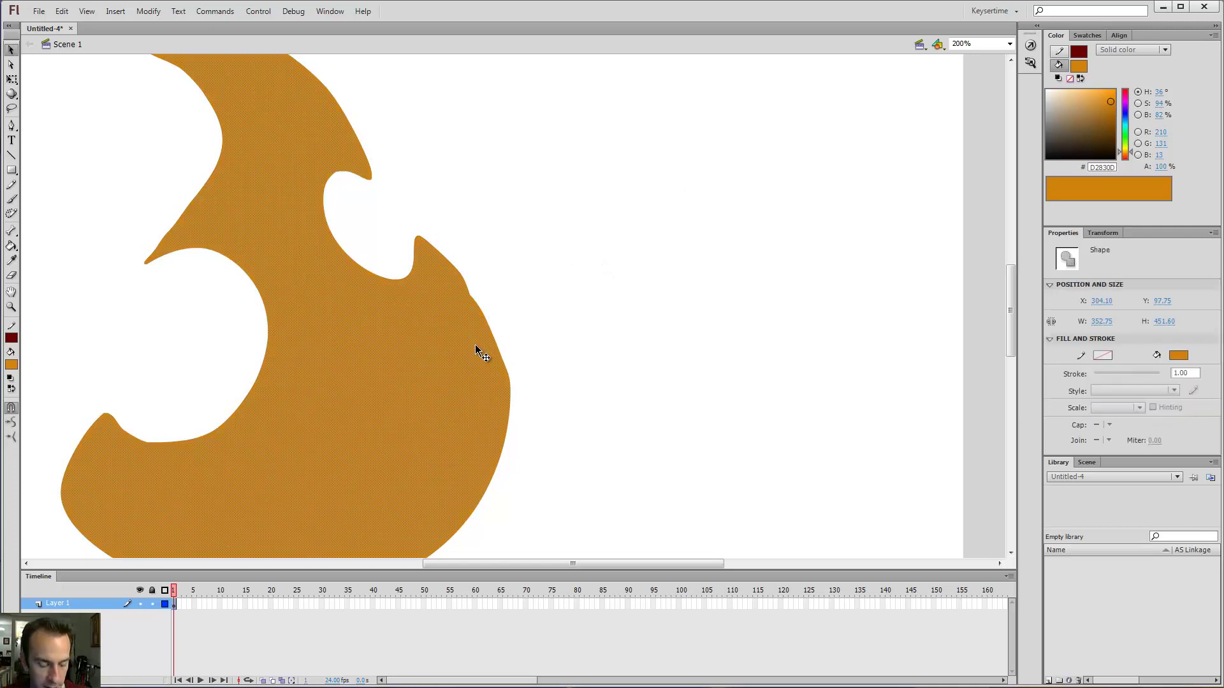
left_click(544, 317)
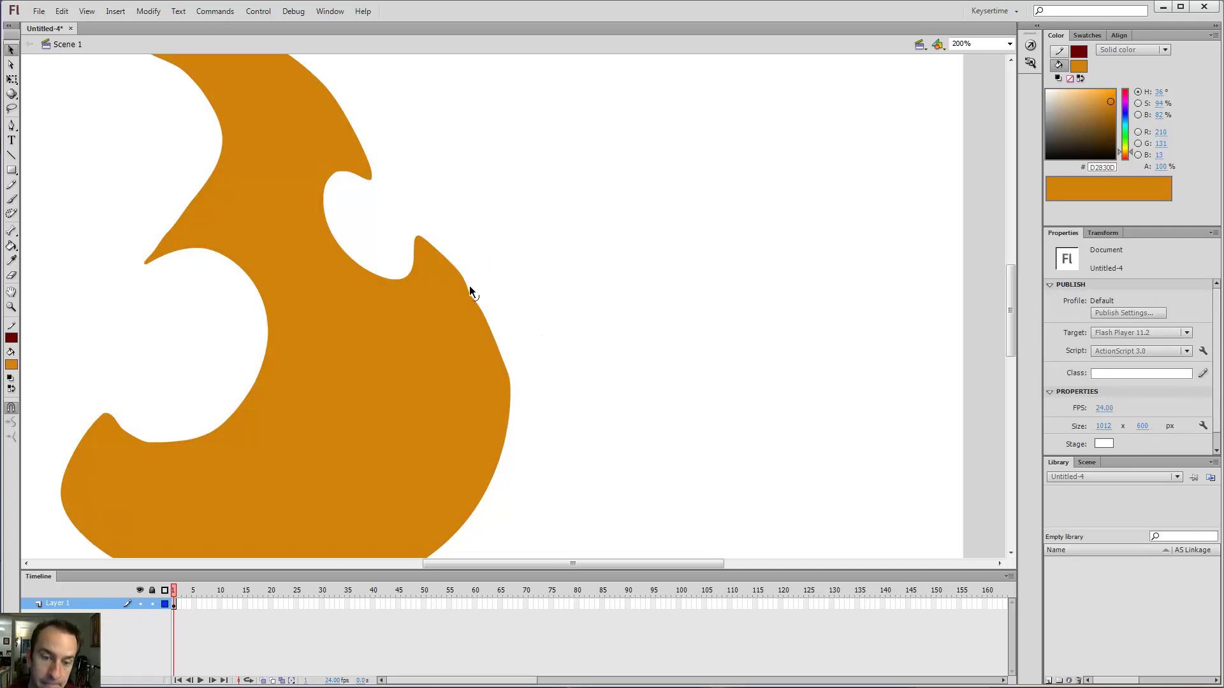
Drag the long right-side spike's tip back toward the flame body to shorten it.
left_click_drag(471, 292, 649, 190)
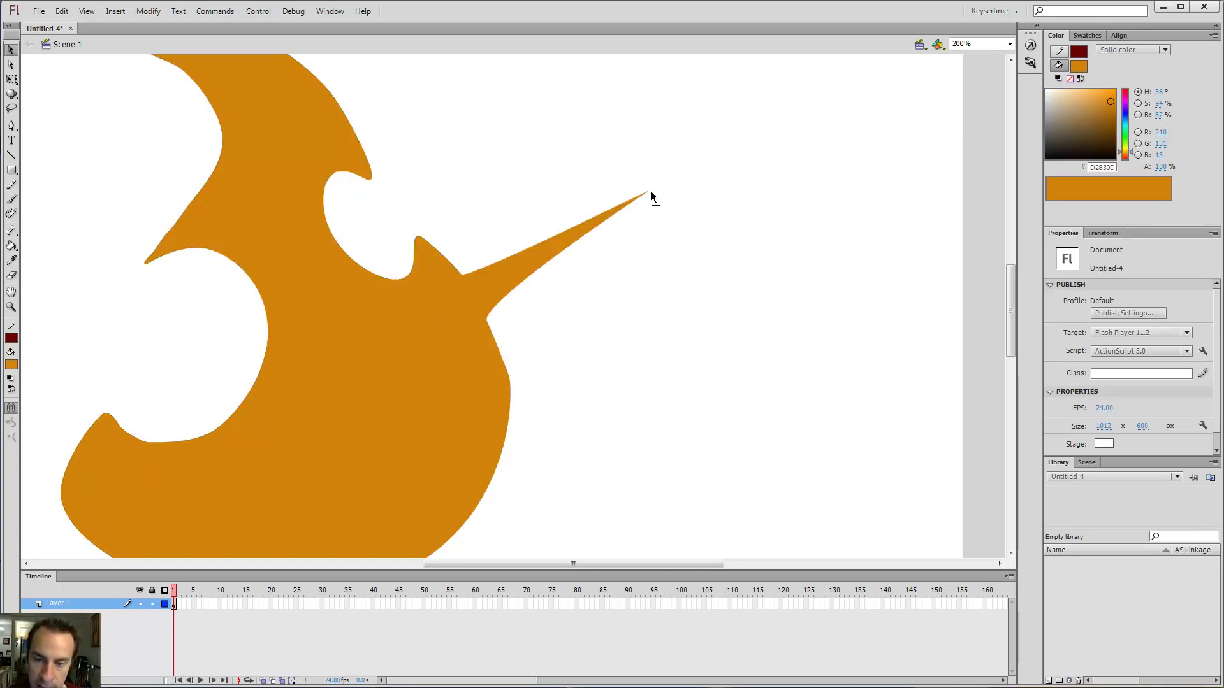
left_click_drag(651, 191, 503, 283)
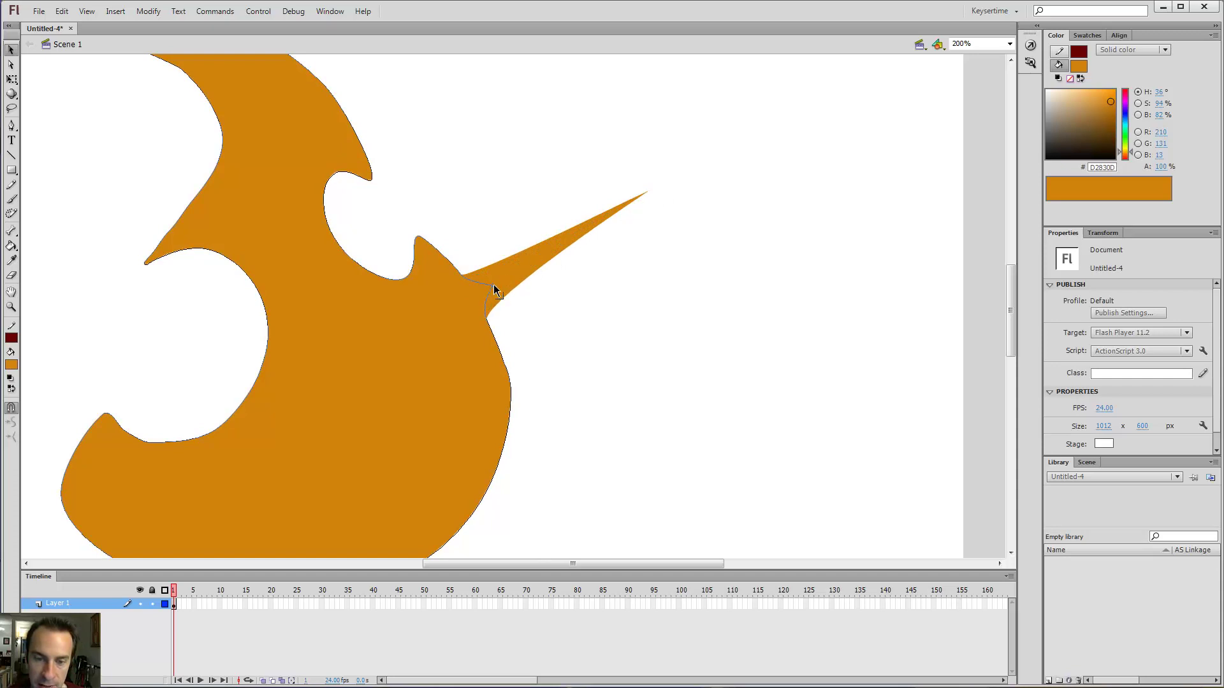
left_click_drag(557, 239, 536, 270)
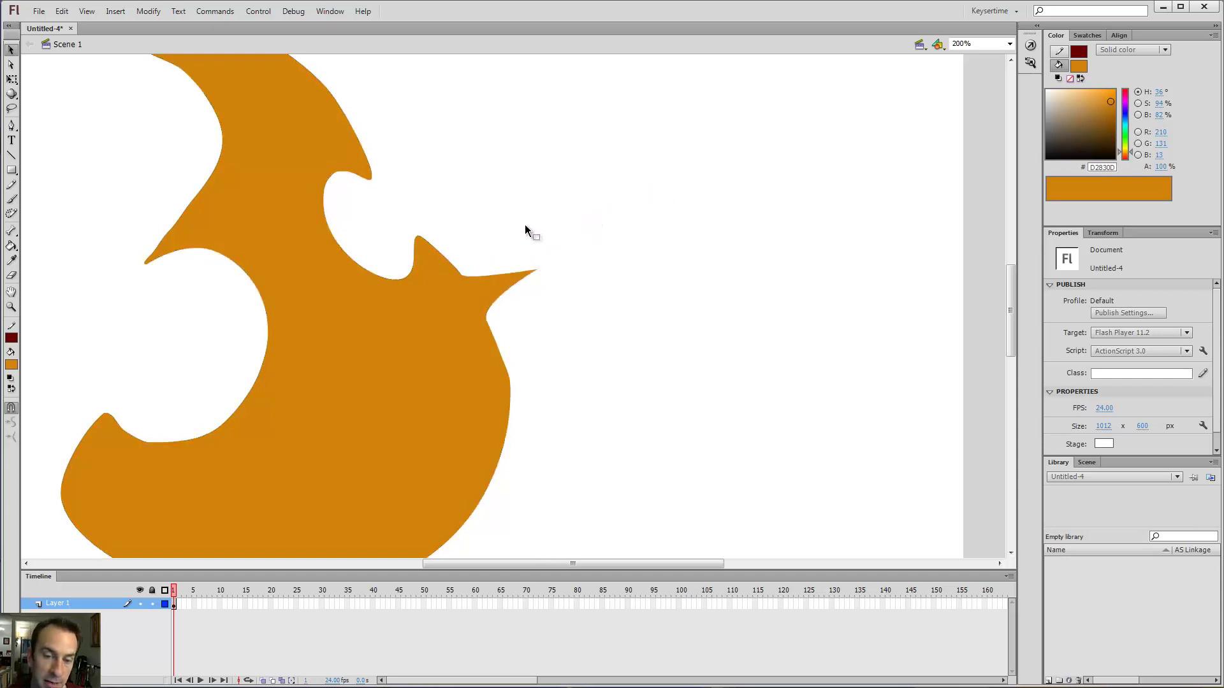
Round the shortened spike tip into a bulge by bending its anchor's Bezier handle with the Subselection tool.
left_click(11, 64)
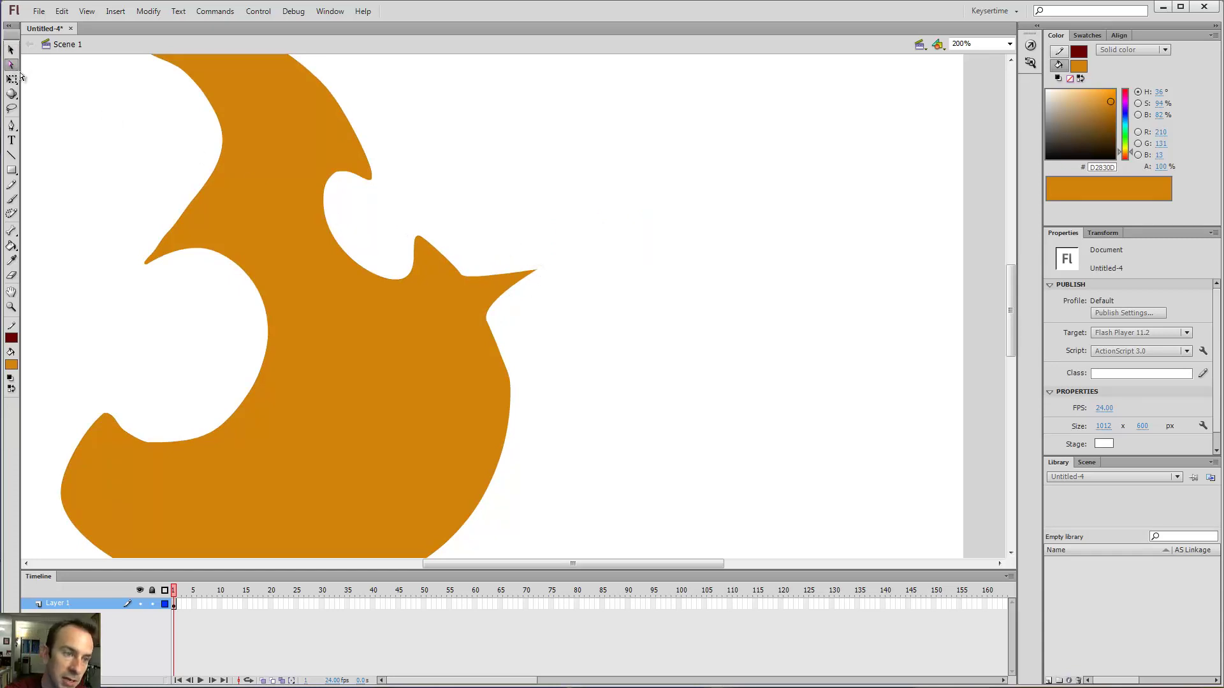
left_click(535, 285)
left_click(539, 272)
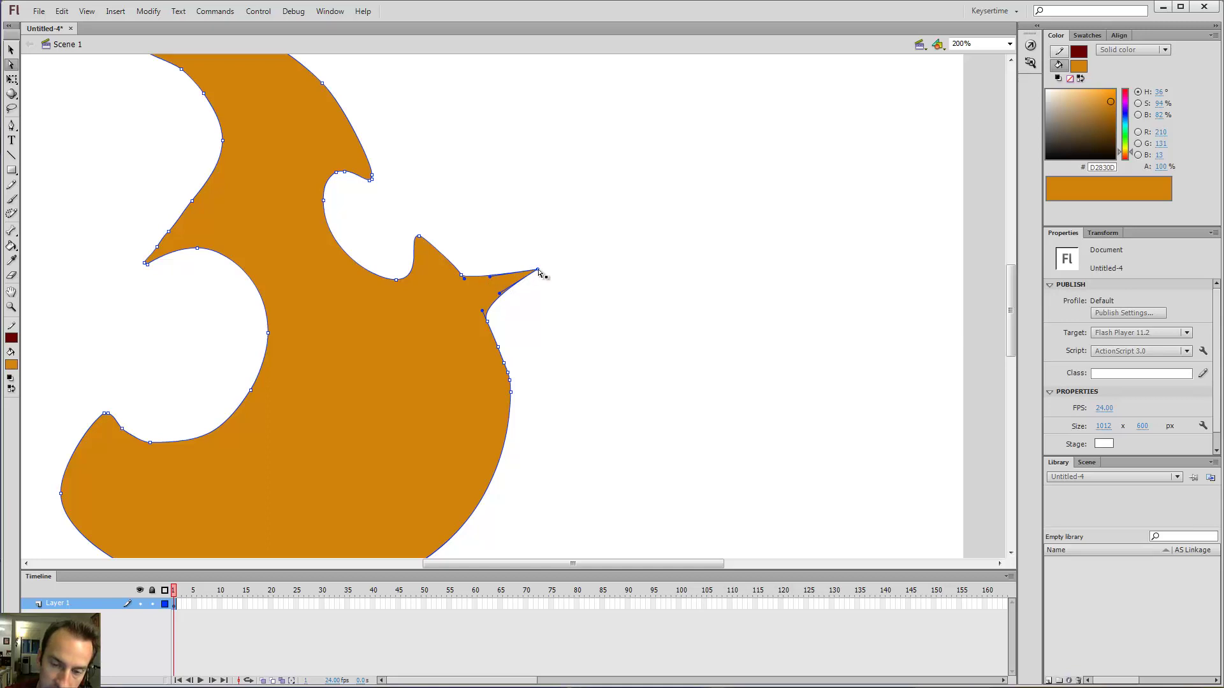
left_click_drag(537, 270, 514, 233)
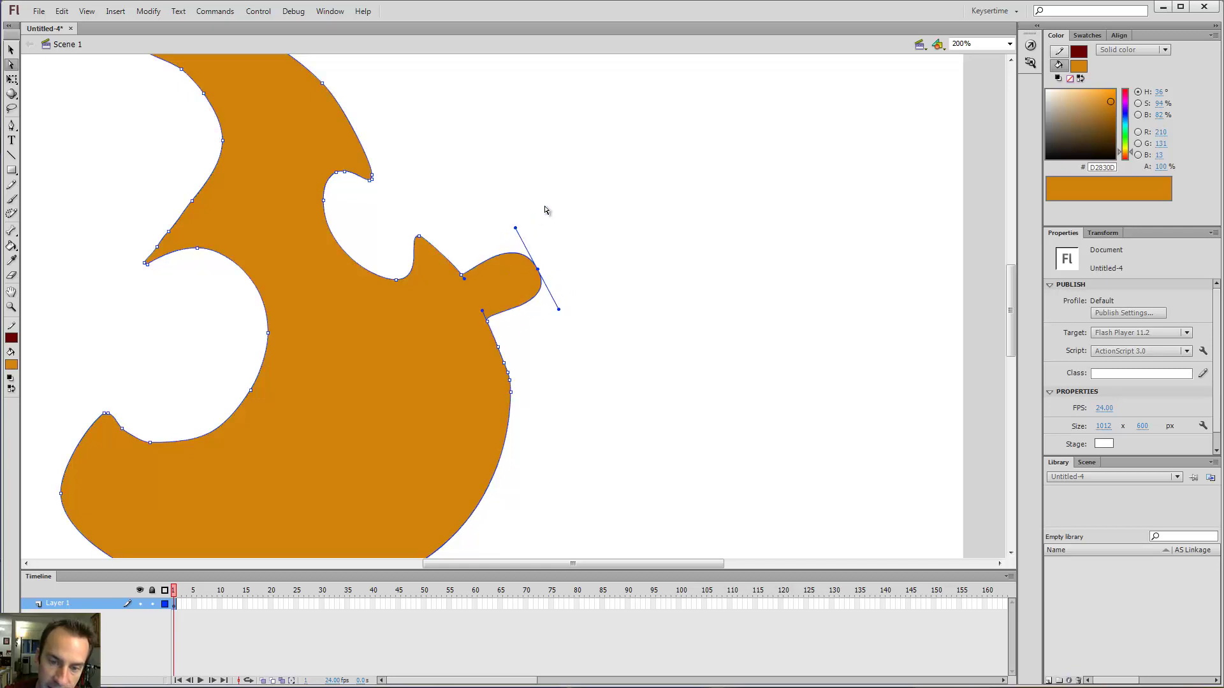
left_click(569, 247)
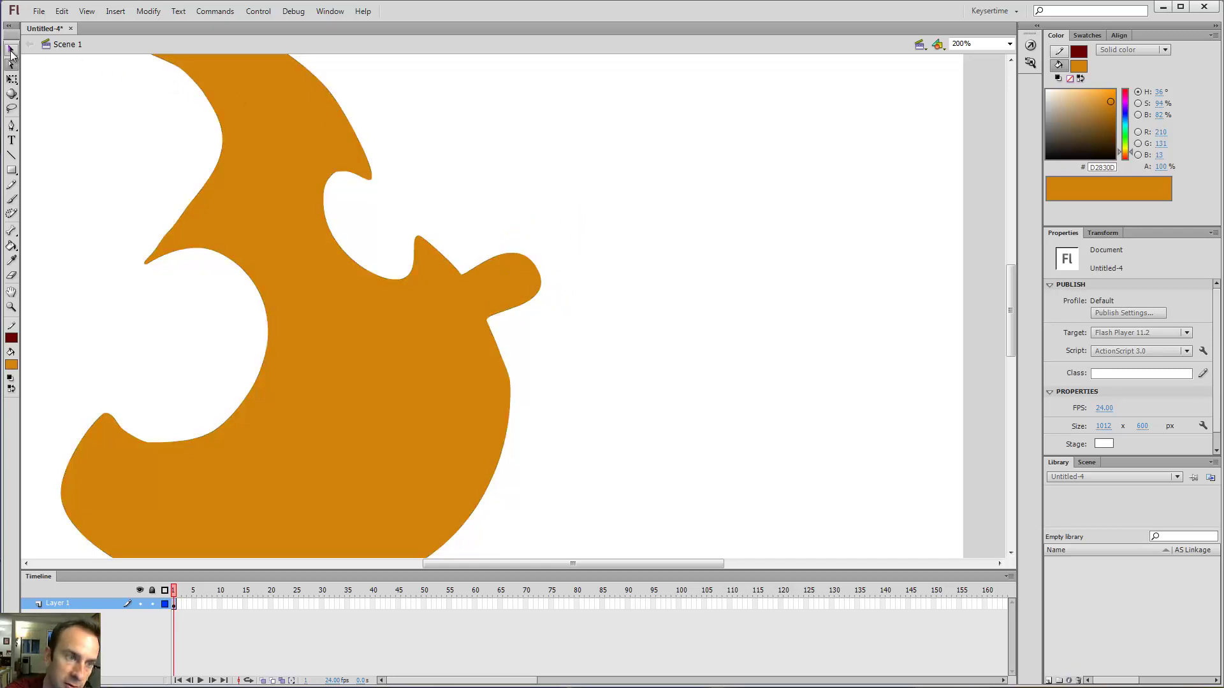
Reshape the right bulge's edge and the upper notch corner with the Selection tool.
left_click(11, 50)
mouse_move(538, 268)
left_mouse_down()
mouse_move(561, 251)
mouse_move(542, 273)
mouse_move(556, 262)
left_mouse_up()
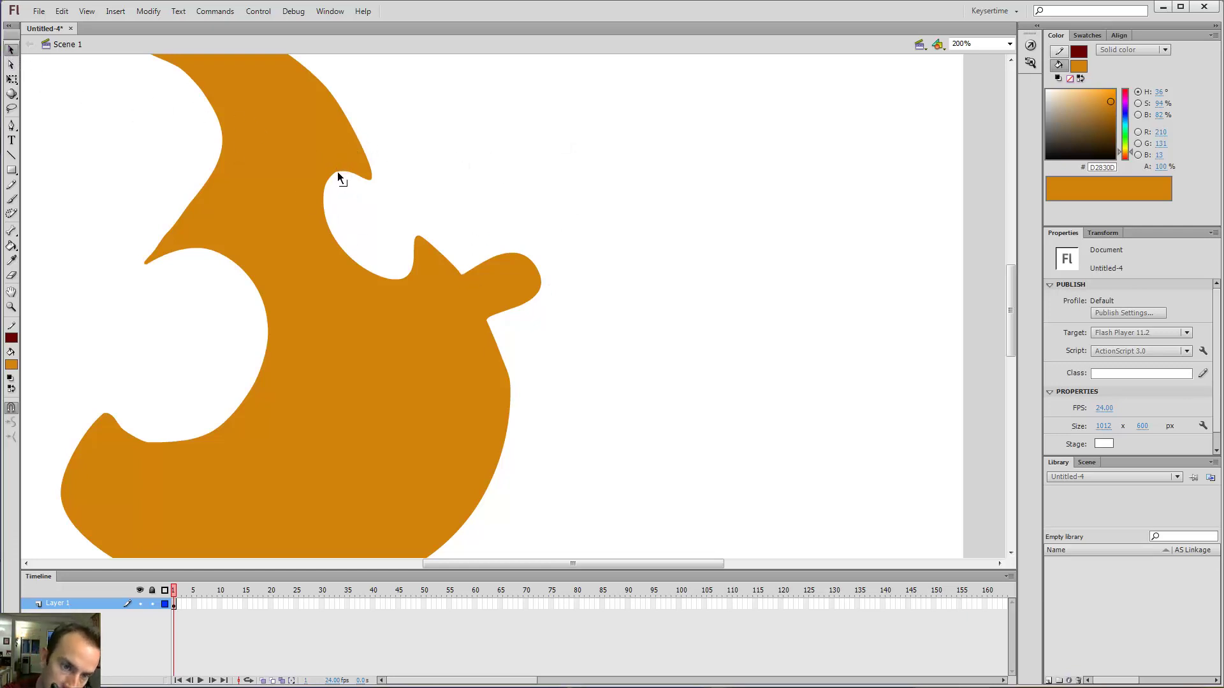
left_click_drag(337, 172, 338, 187)
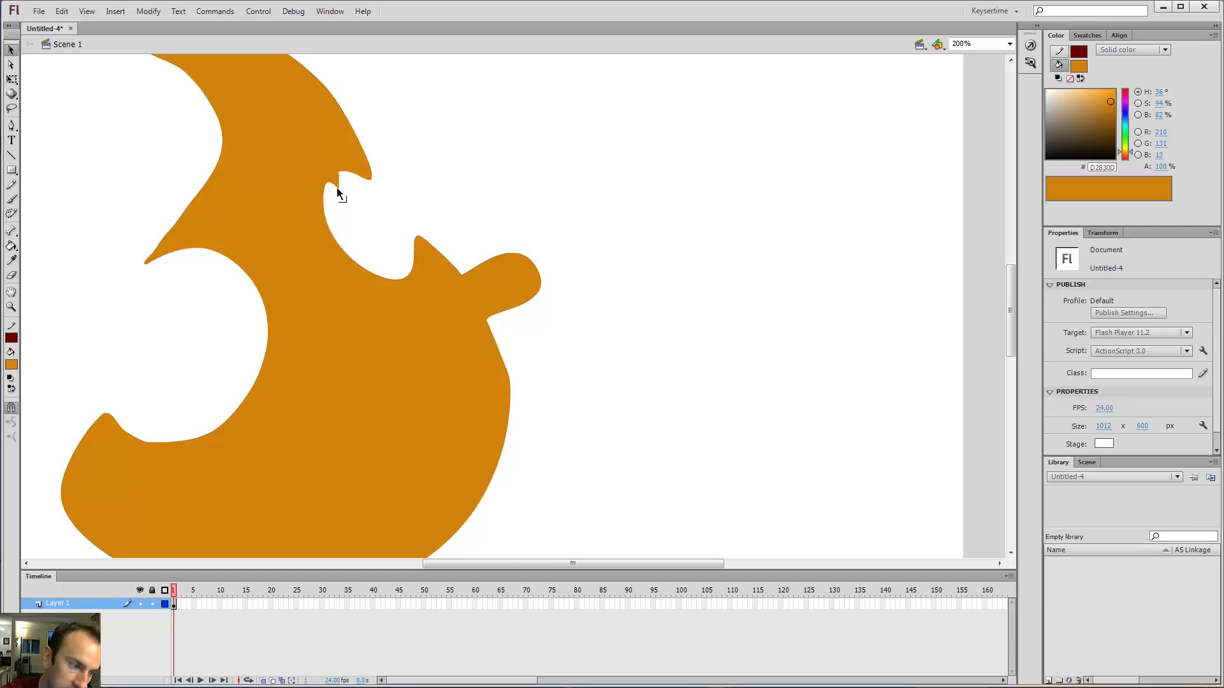
Turn on Snap to Objects, try reshaping the notch corner, undo it, and zoom to 100%.
left_click(11, 409)
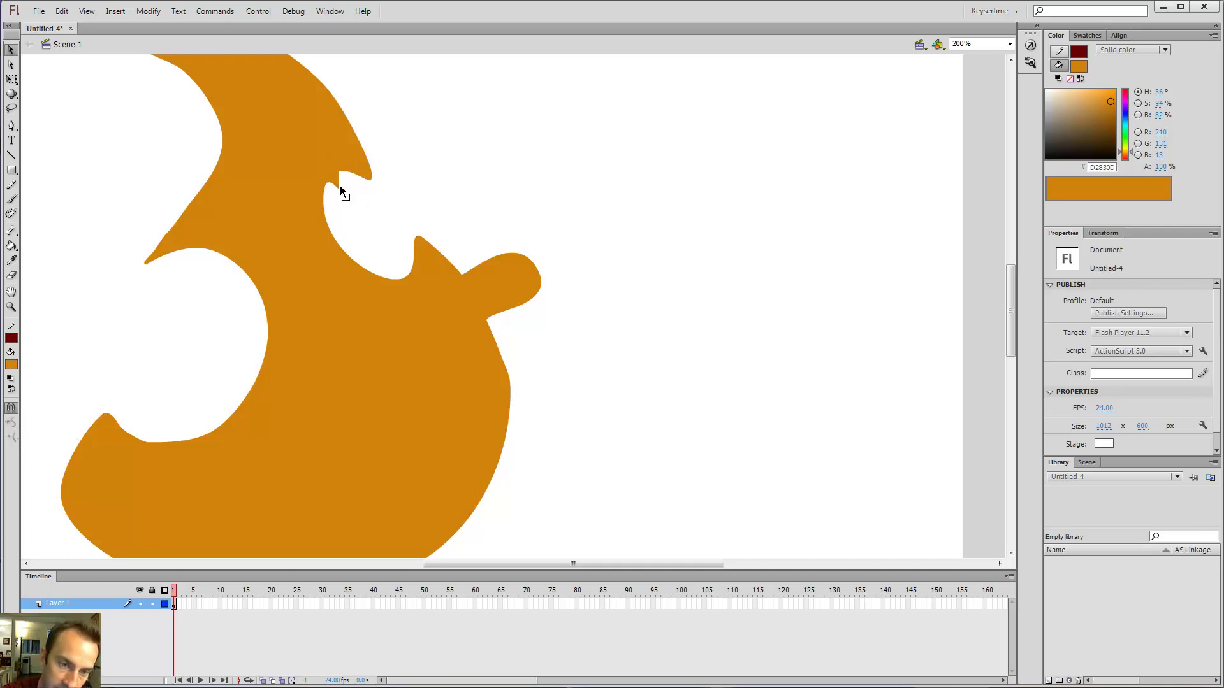
left_click_drag(340, 185, 339, 173)
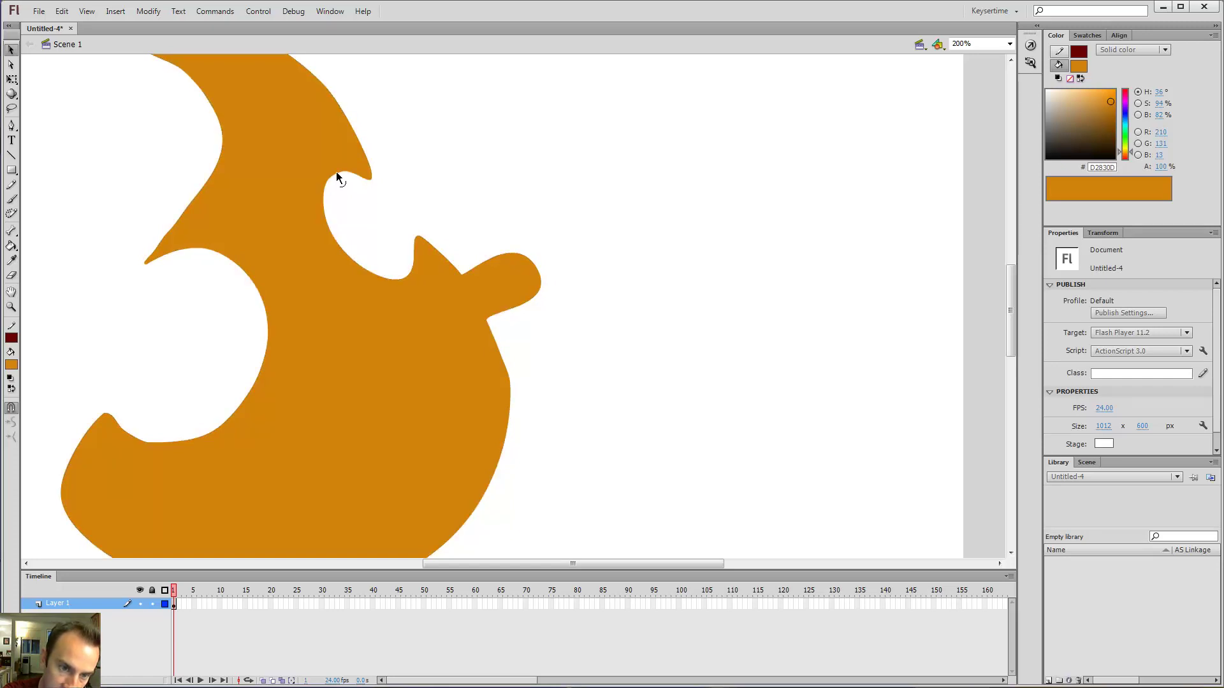
left_click_drag(334, 174, 309, 120)
key("ctrl+z")
key("ctrl+1")
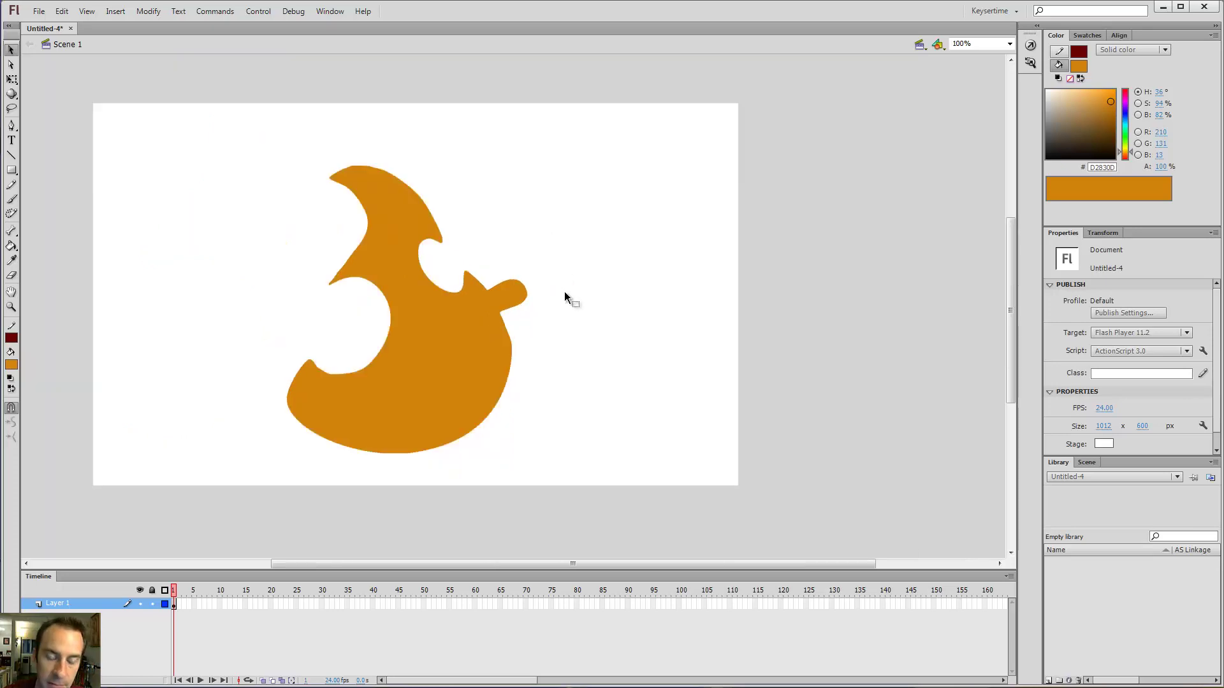
Centre the stage and round off the nub on the flame's right edge.
left_click_drag(546, 282, 732, 248)
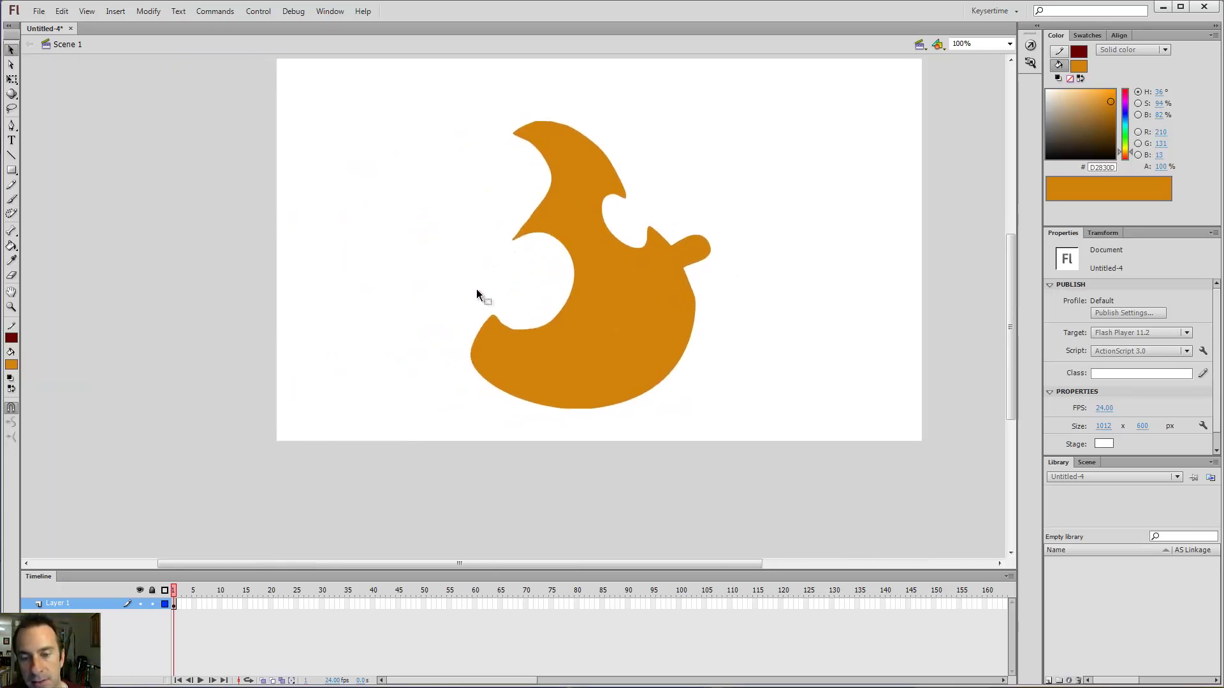
key("e")
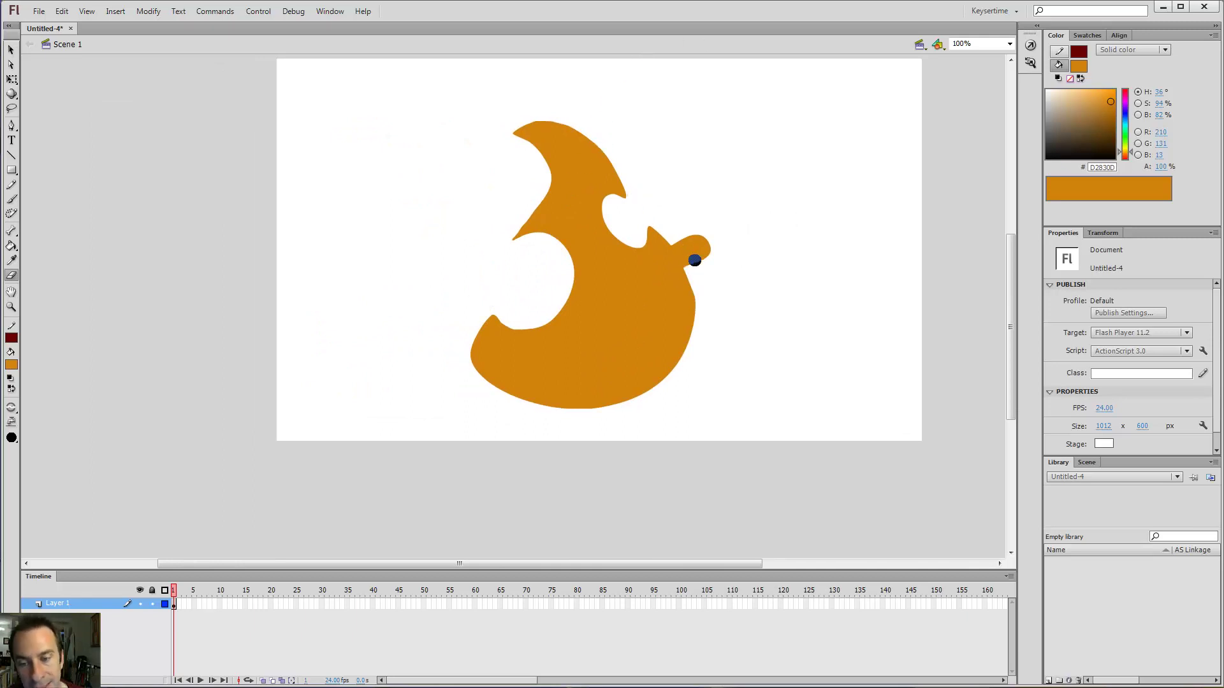
key("v")
mouse_move(709, 244)
left_mouse_down()
mouse_move(681, 257)
mouse_move(700, 274)
mouse_move(663, 224)
left_mouse_up()
Erase a curved cut through the upper-left lobe, select the cut-off sliver, and touch up the lower-left notch.
key("e")
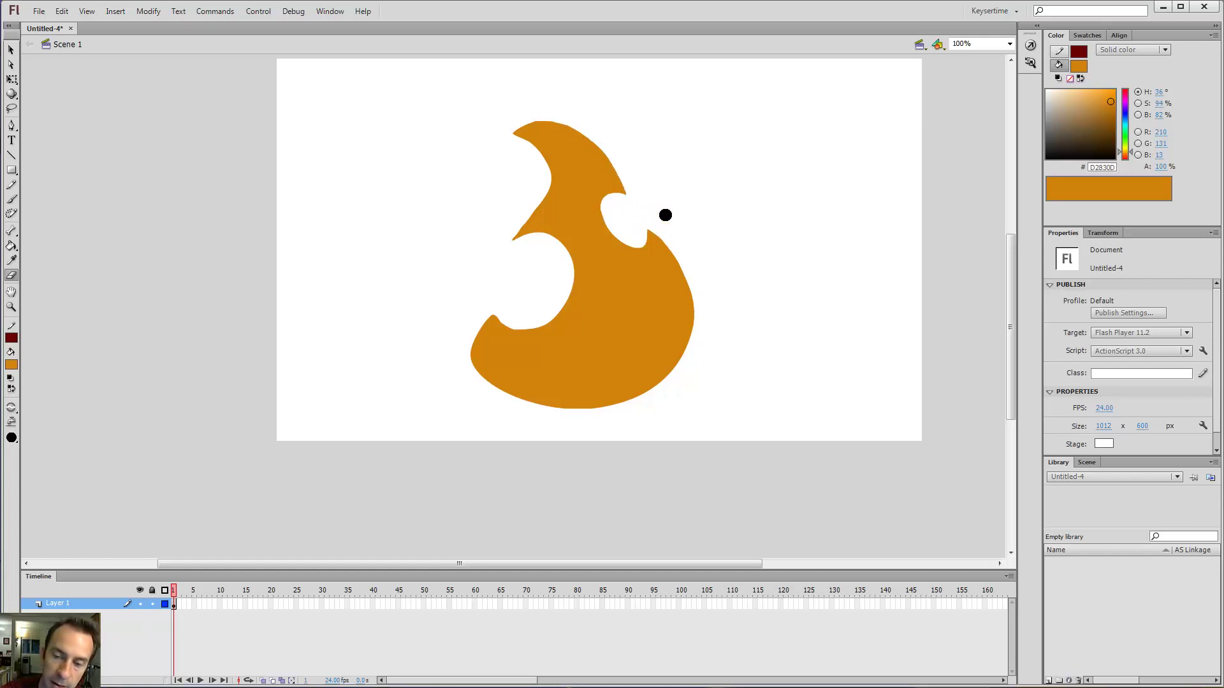
mouse_move(637, 190)
left_mouse_down()
mouse_move(577, 127)
mouse_move(525, 125)
left_mouse_up()
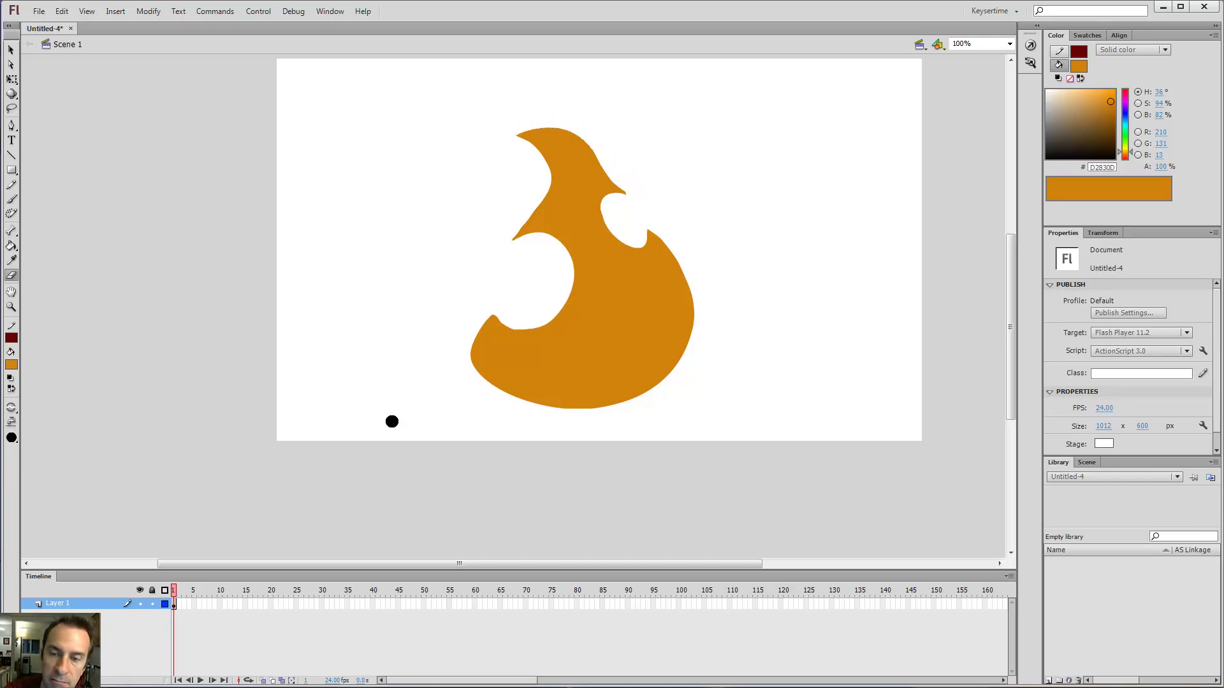
key("ctrl+z")
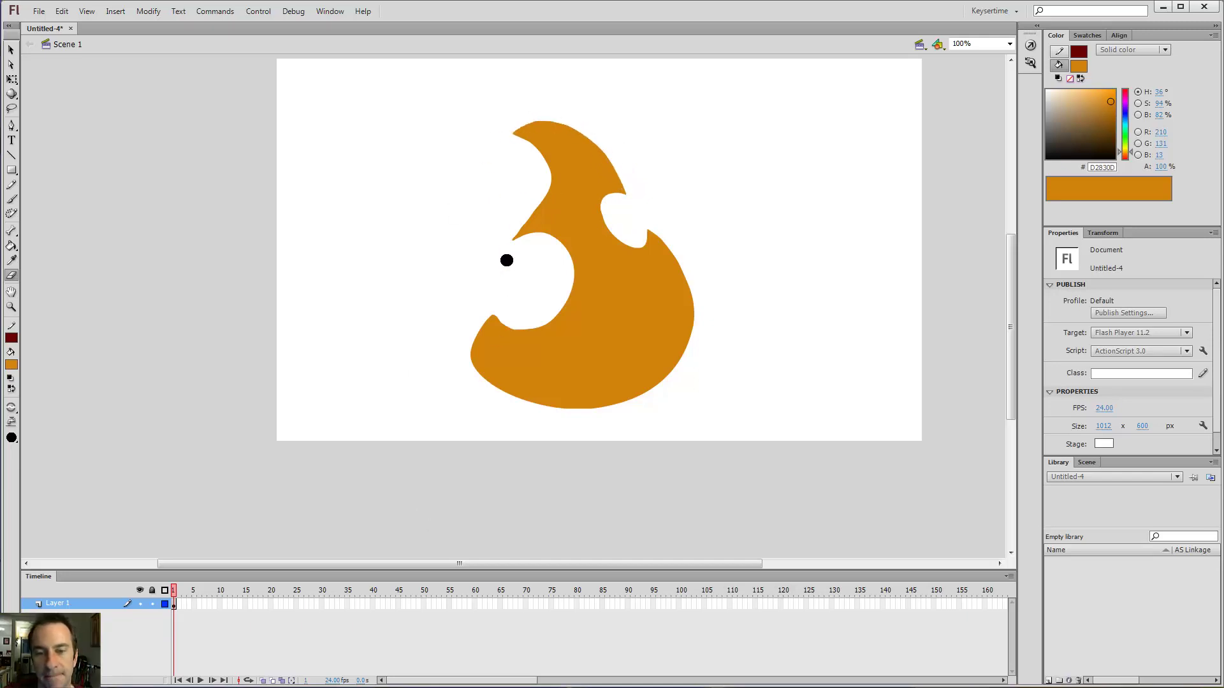
mouse_move(505, 259)
left_mouse_down()
mouse_move(560, 167)
mouse_move(543, 121)
left_mouse_up()
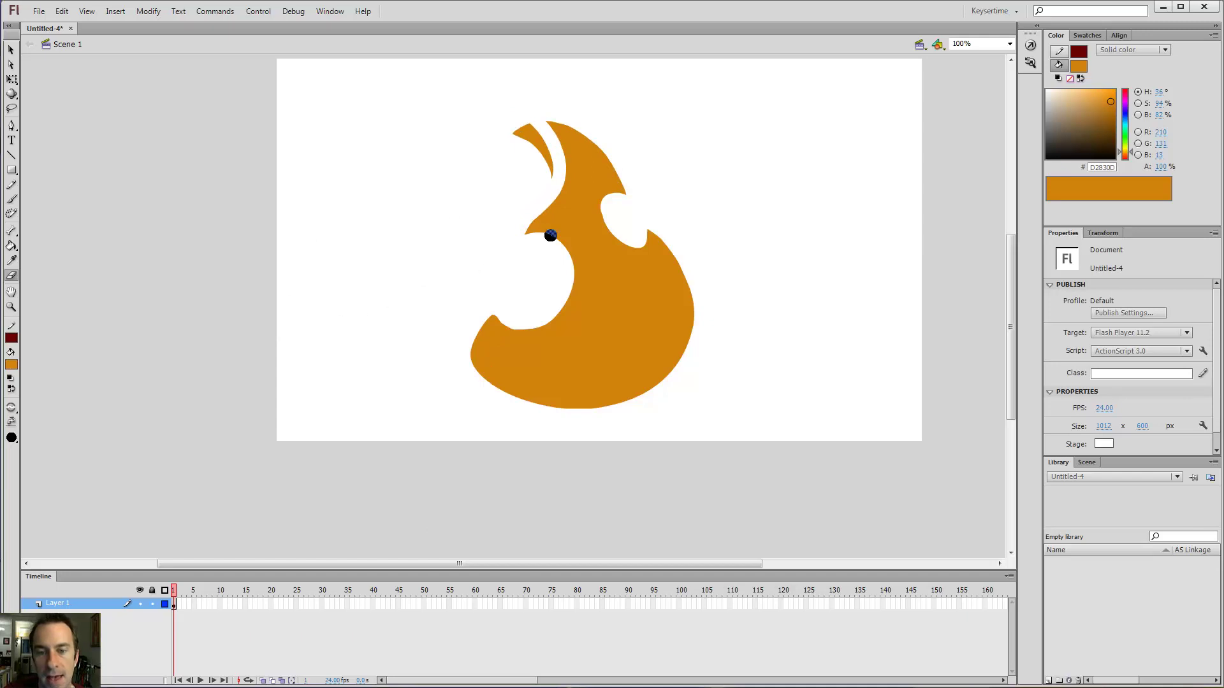
key("v")
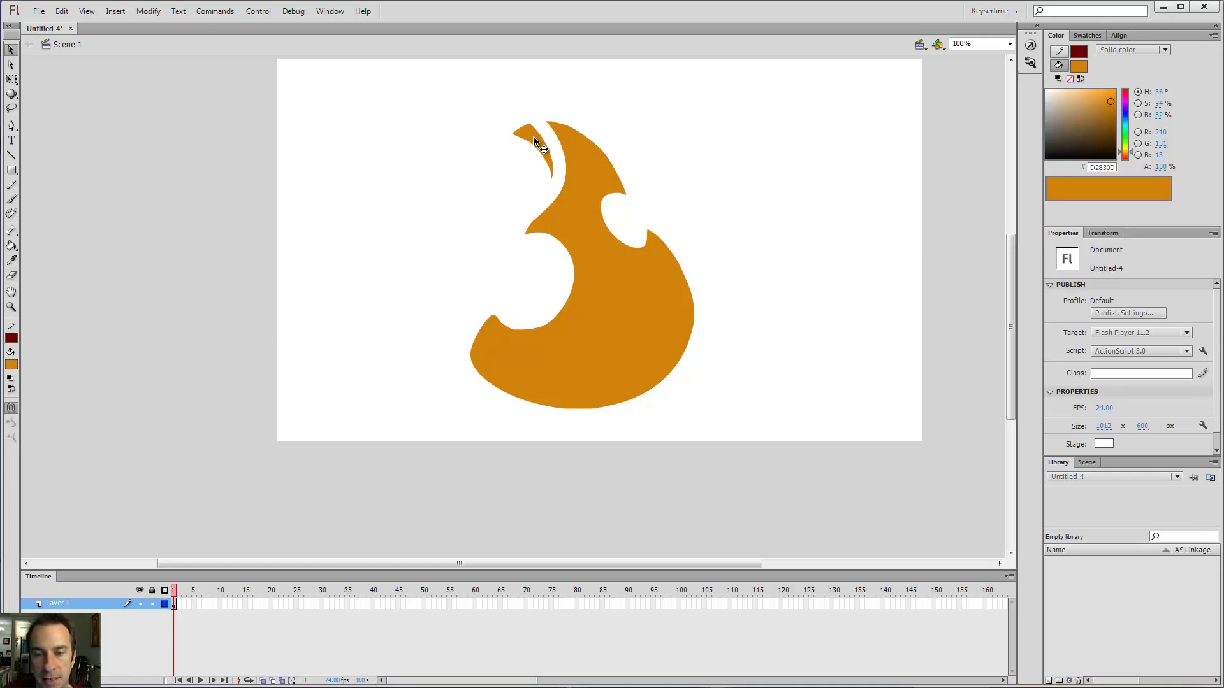
left_click(534, 137)
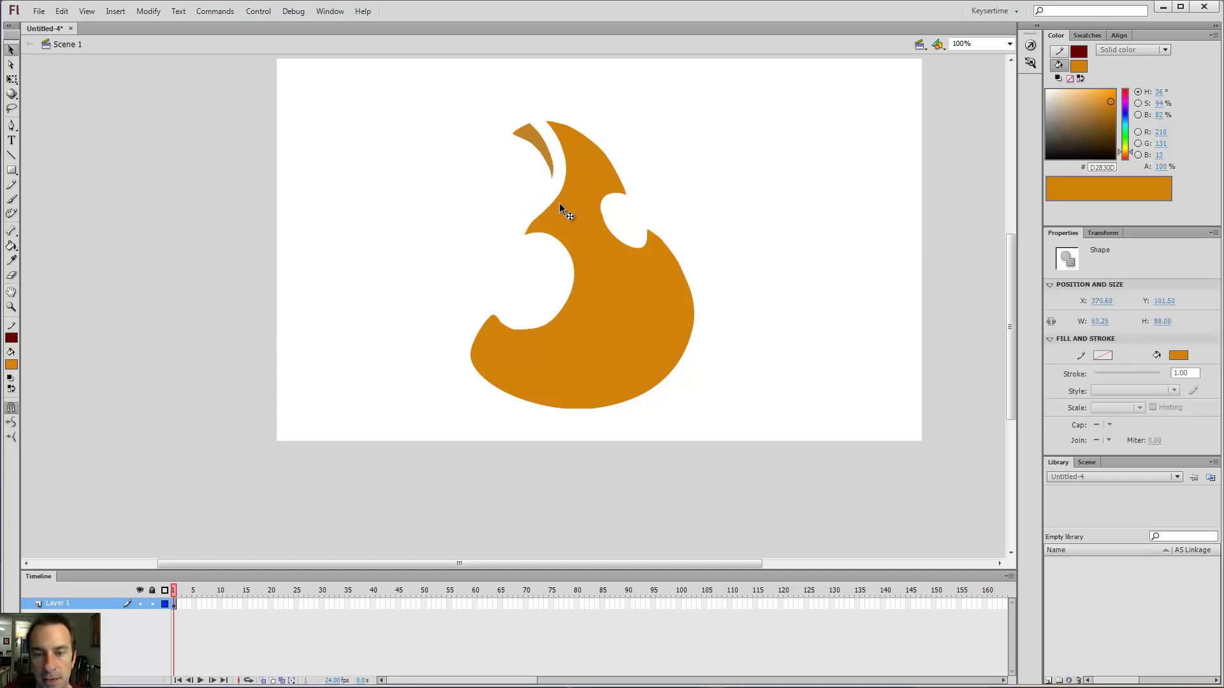
key("e")
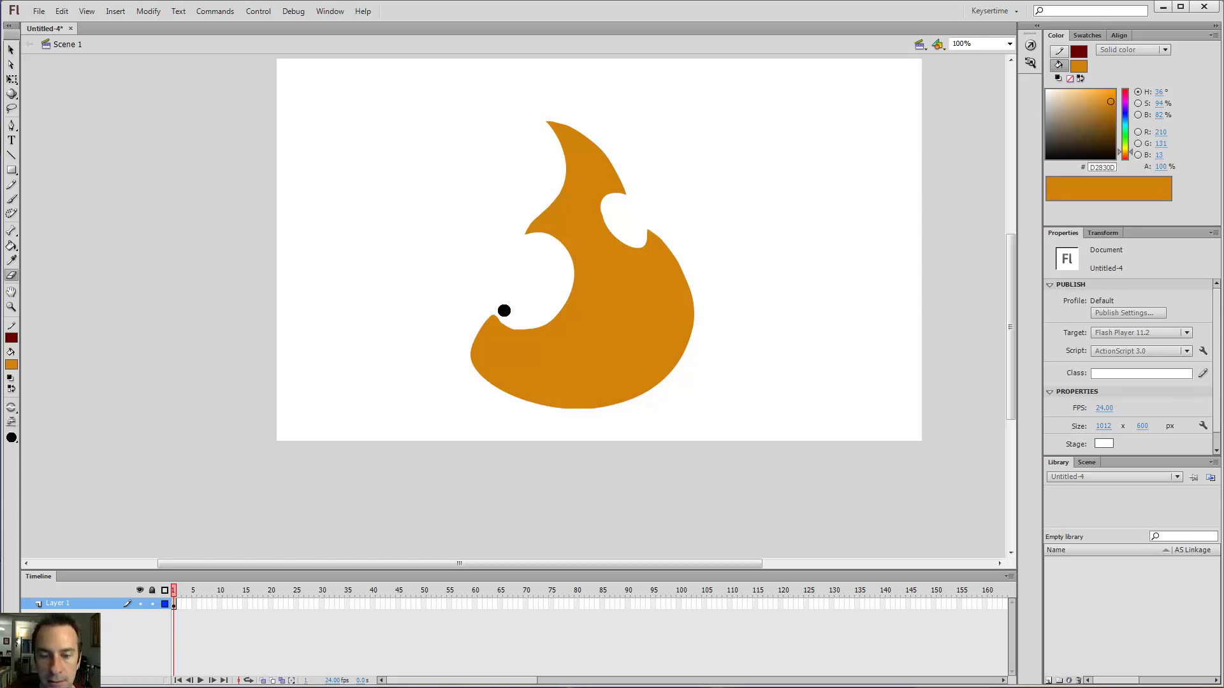
left_click_drag(499, 304, 510, 328)
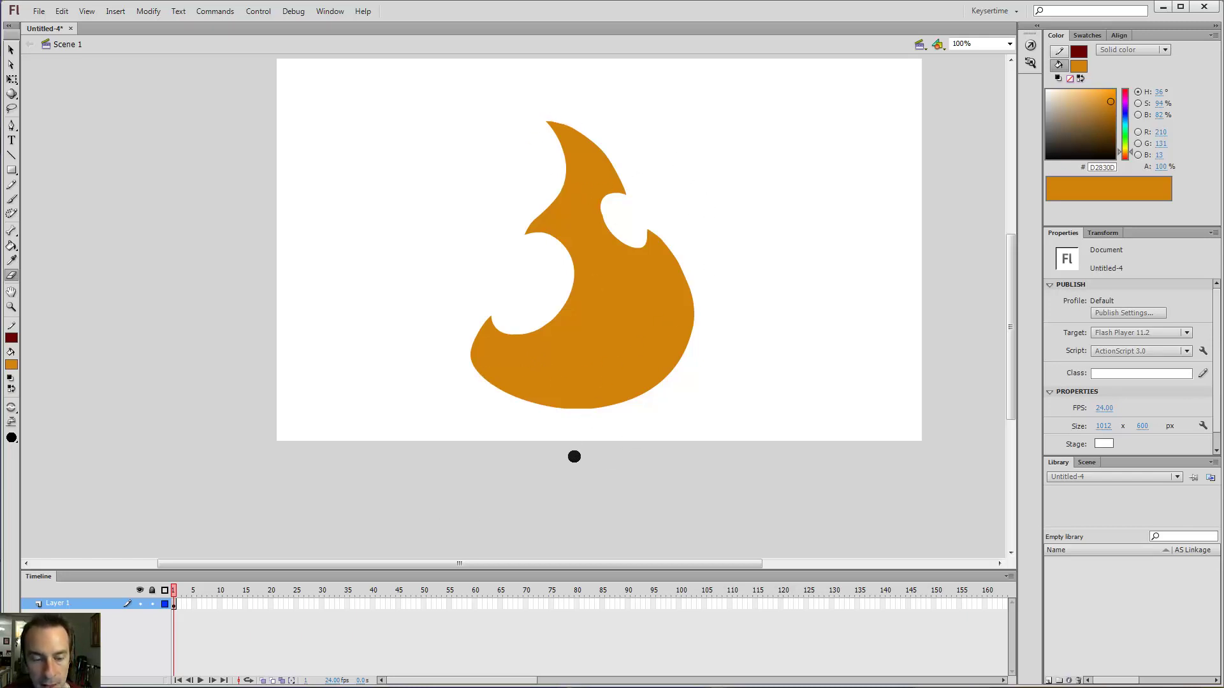
With the Pencil, draw two test strokes on the stage's right side and undo both.
key("y")
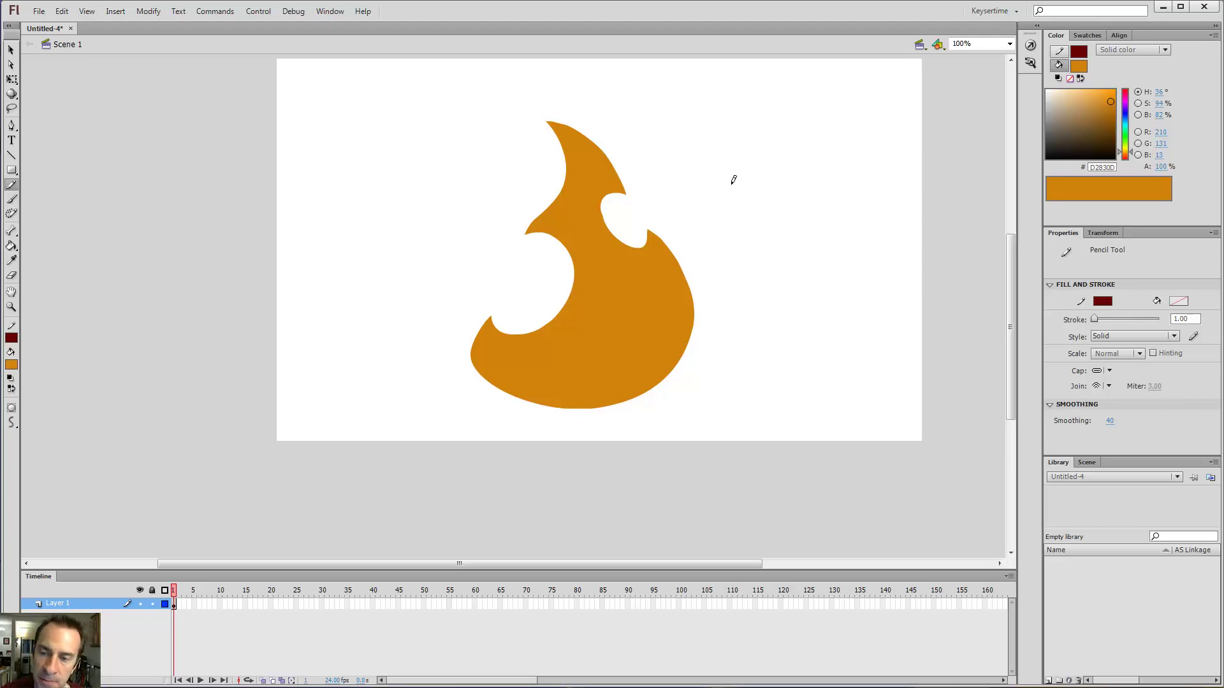
mouse_move(767, 125)
left_mouse_down()
mouse_move(778, 205)
mouse_move(853, 298)
mouse_move(845, 423)
left_mouse_up()
key("ctrl+z")
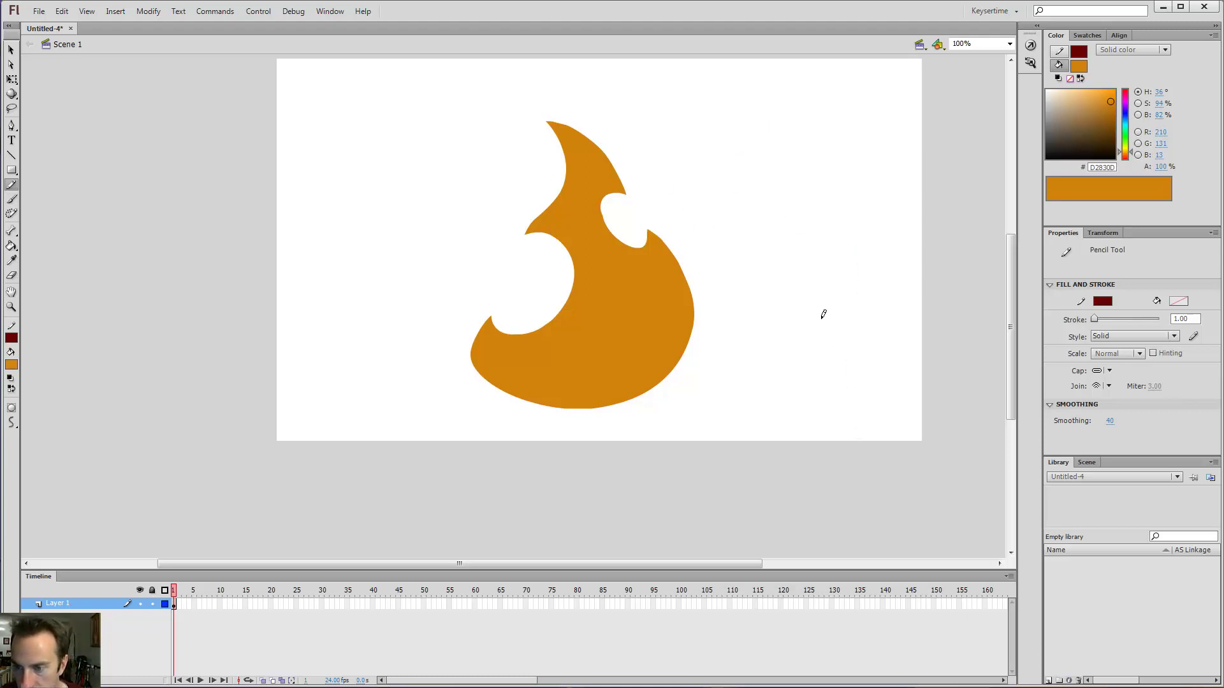
mouse_move(823, 314)
left_mouse_down()
mouse_move(858, 279)
mouse_move(806, 186)
mouse_move(854, 101)
left_mouse_up()
key("ctrl+z")
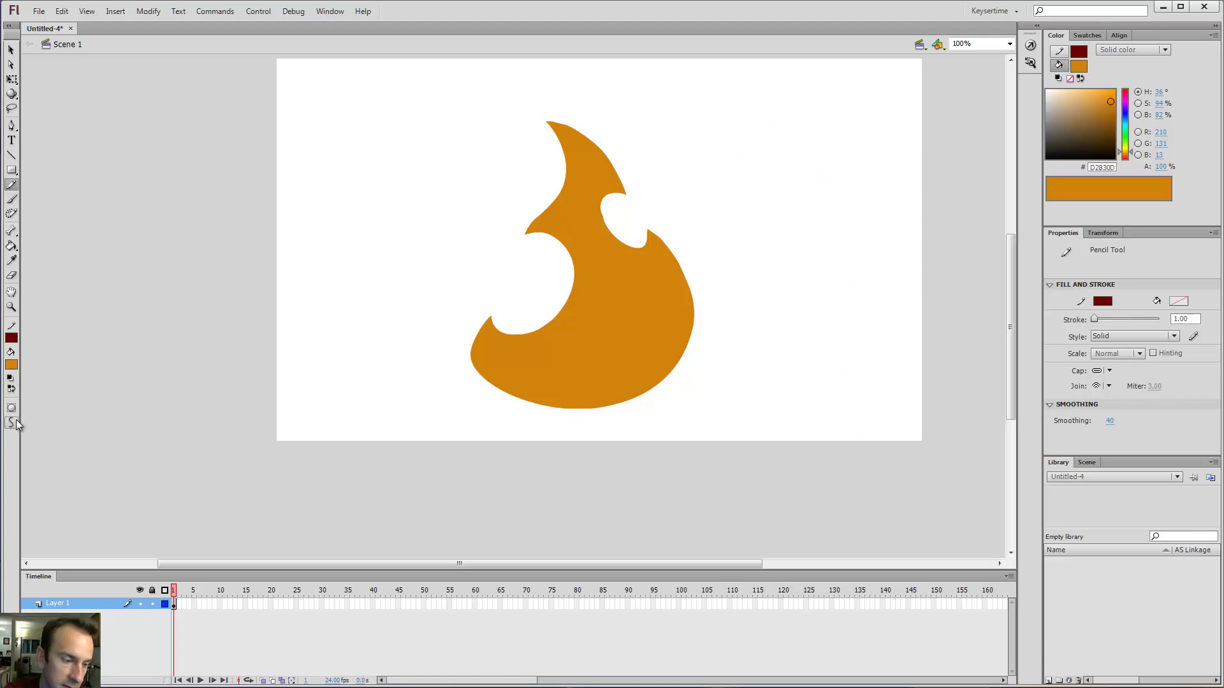
Draw two dark red lines right of the flame in Straighten mode, then return Pencil Mode to Smooth.
left_click(11, 423)
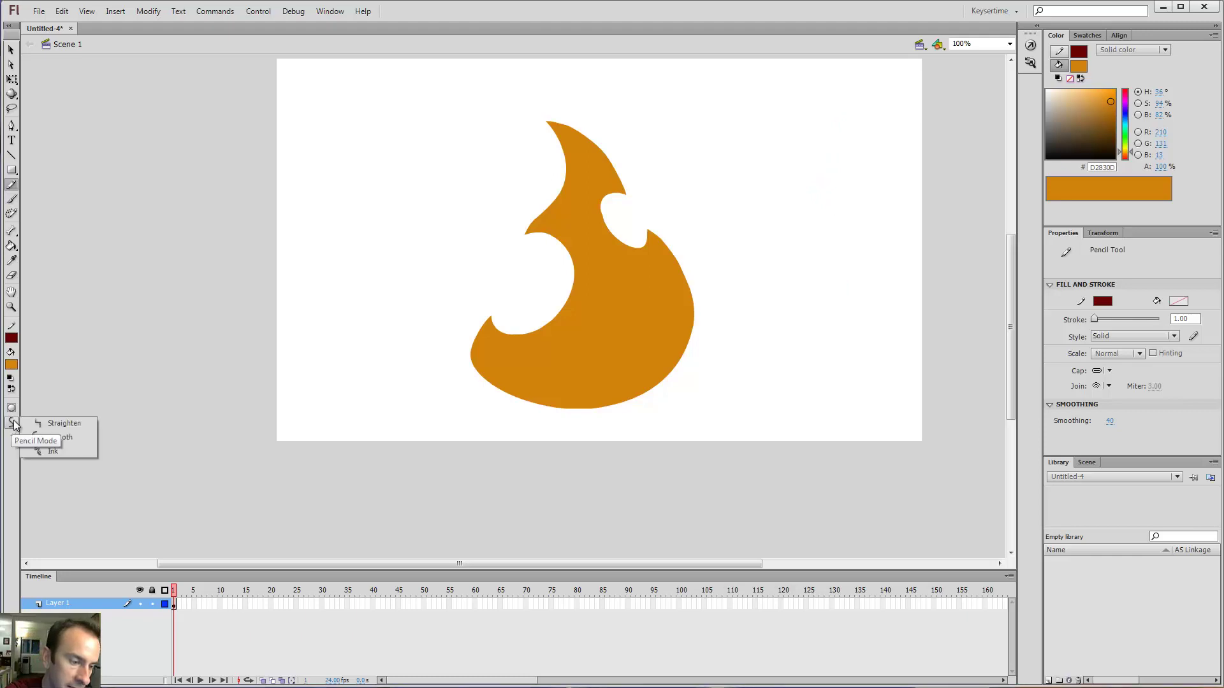
left_click(76, 424)
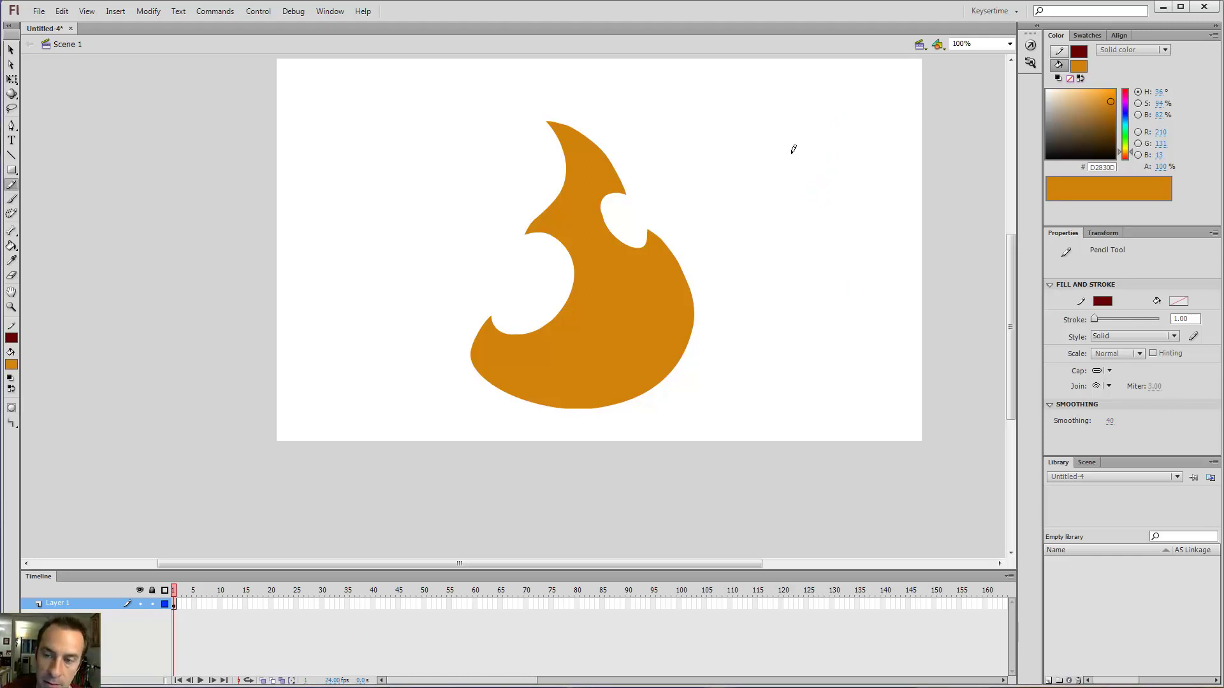
mouse_move(794, 149)
left_mouse_down()
mouse_move(811, 272)
mouse_move(752, 130)
mouse_move(829, 90)
left_mouse_up()
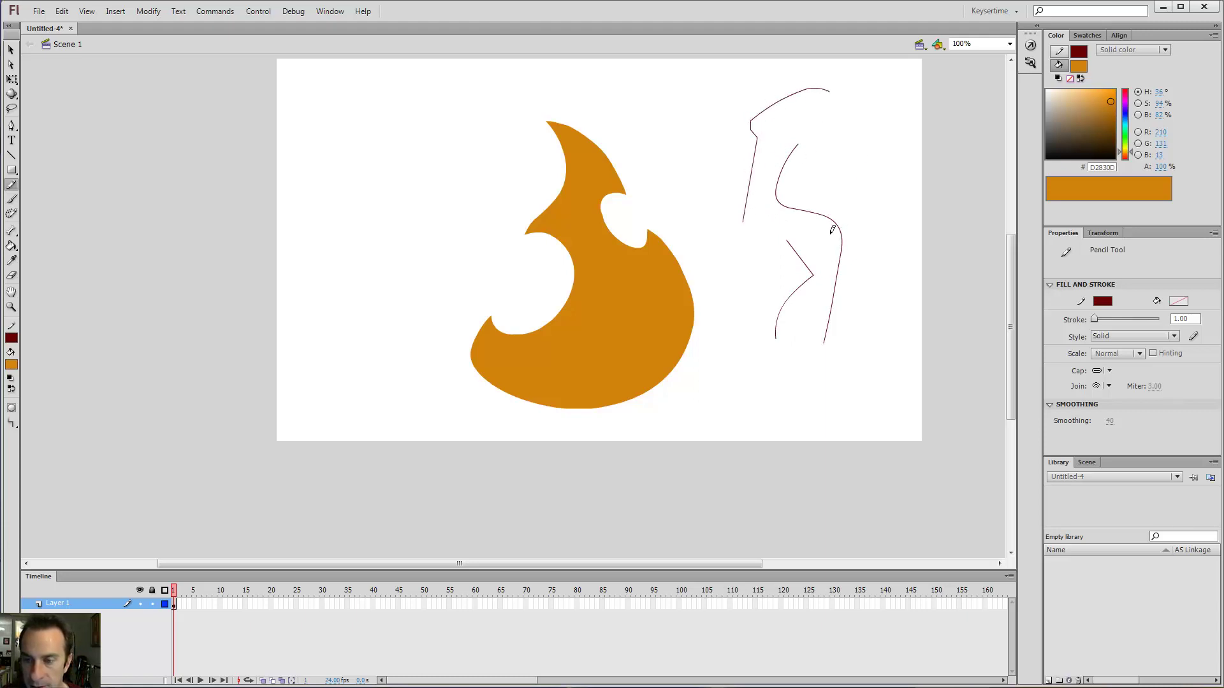
mouse_move(786, 266)
left_mouse_down()
mouse_move(800, 181)
mouse_move(732, 171)
left_mouse_up()
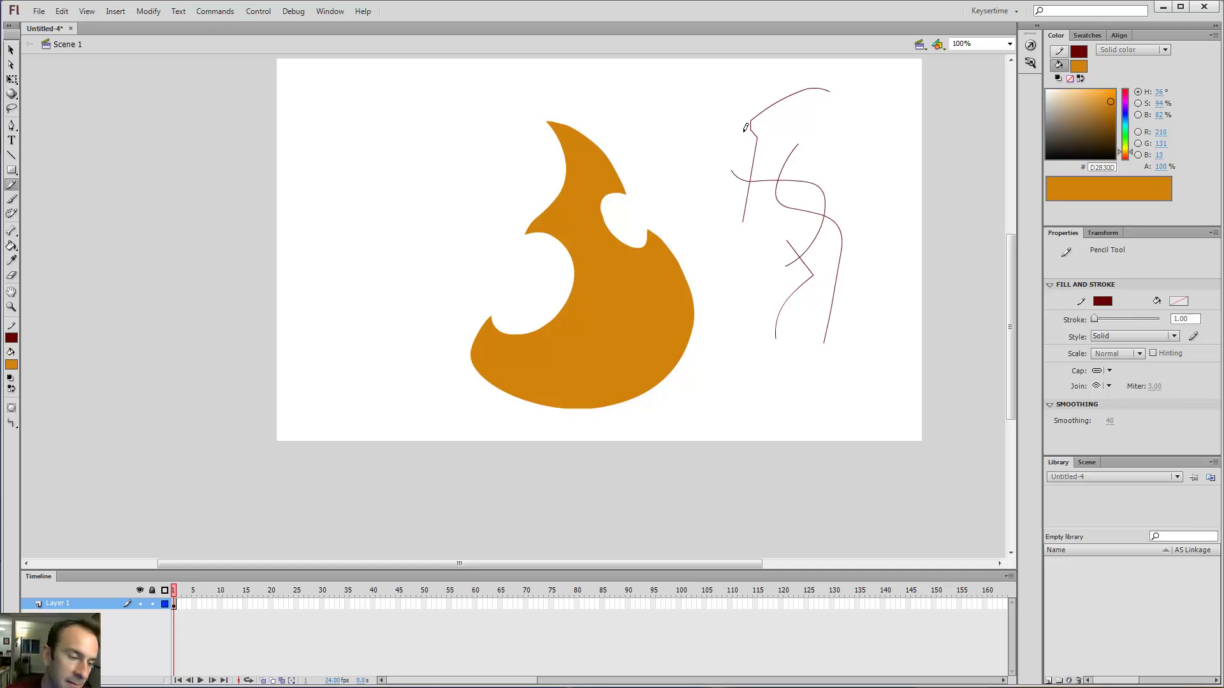
left_click(12, 423)
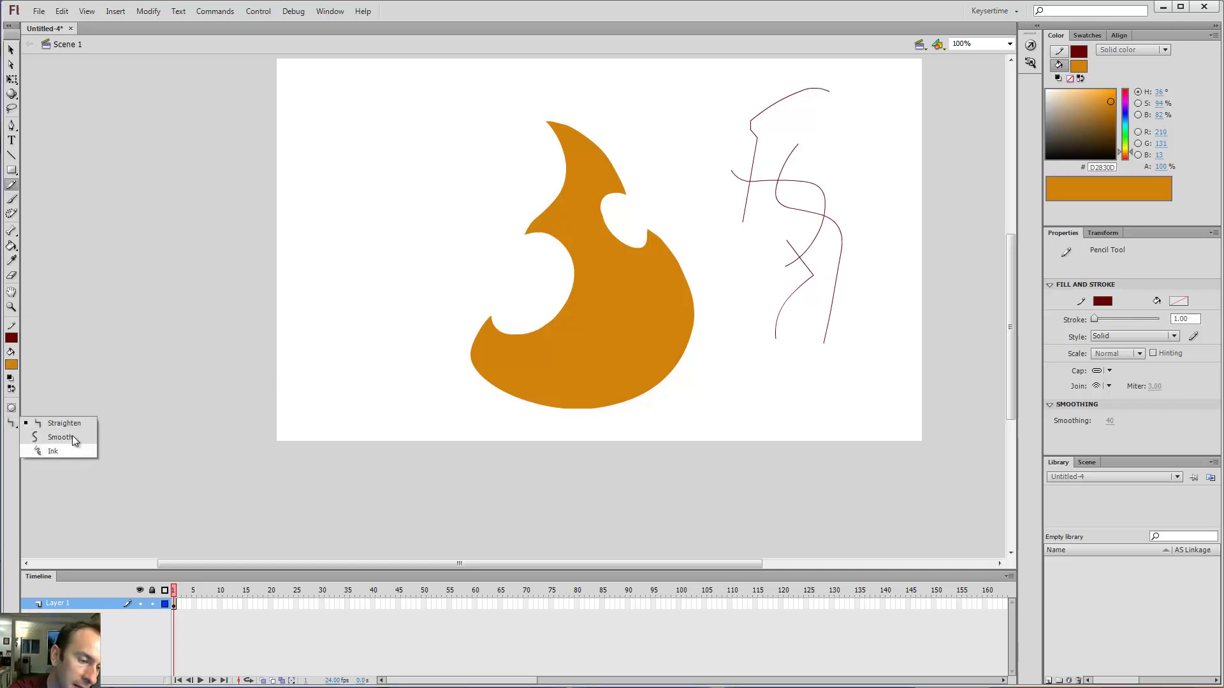
left_click(72, 438)
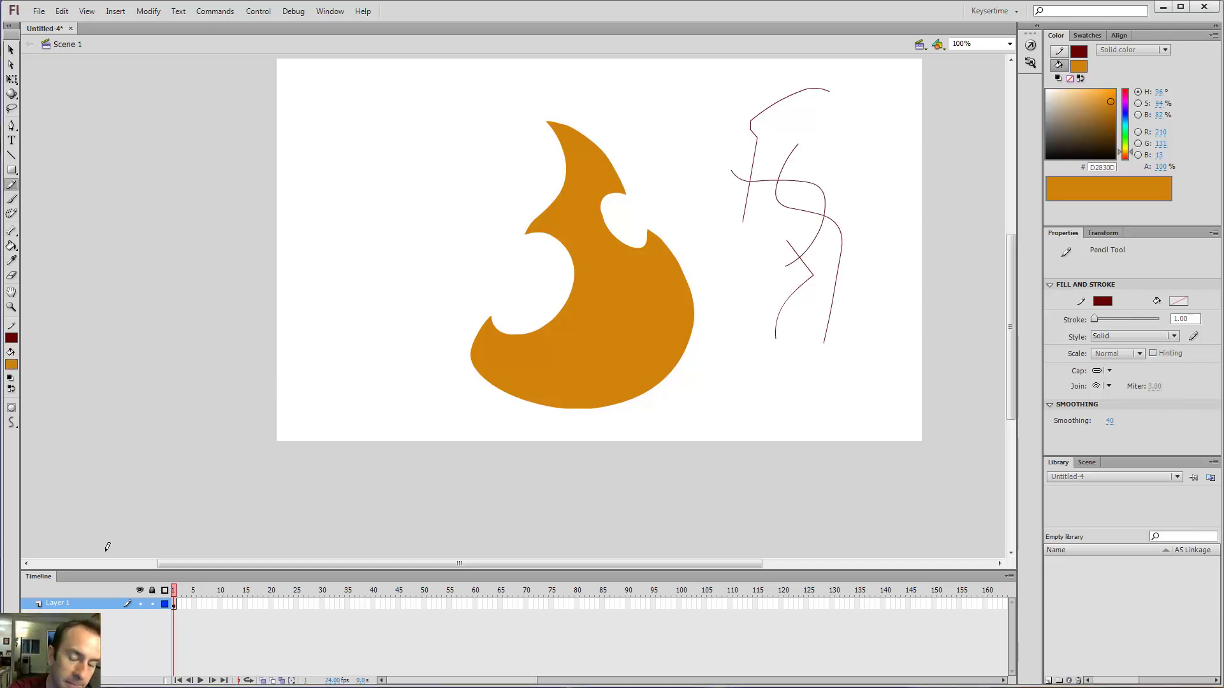
Draw a vertical dark-red pencil stroke at 71.55 thickness, then a curved one at 34.30.
left_click(1059, 51)
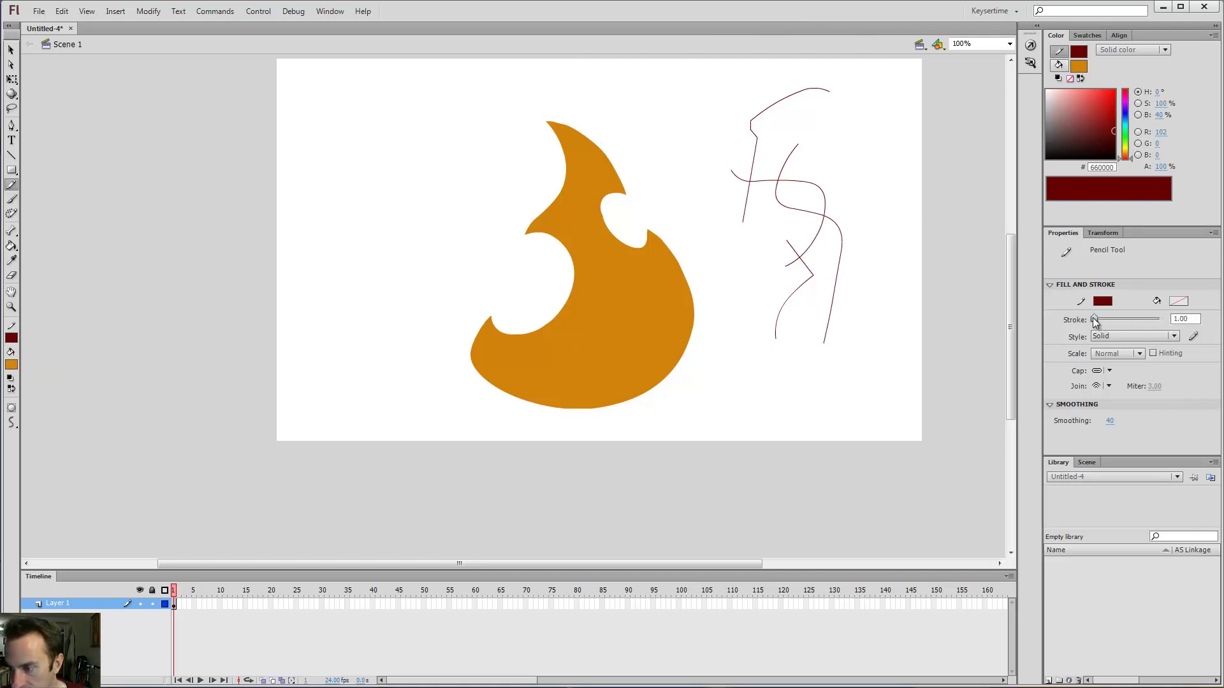
left_click_drag(1094, 319, 1117, 319)
left_click_drag(888, 328, 870, 100)
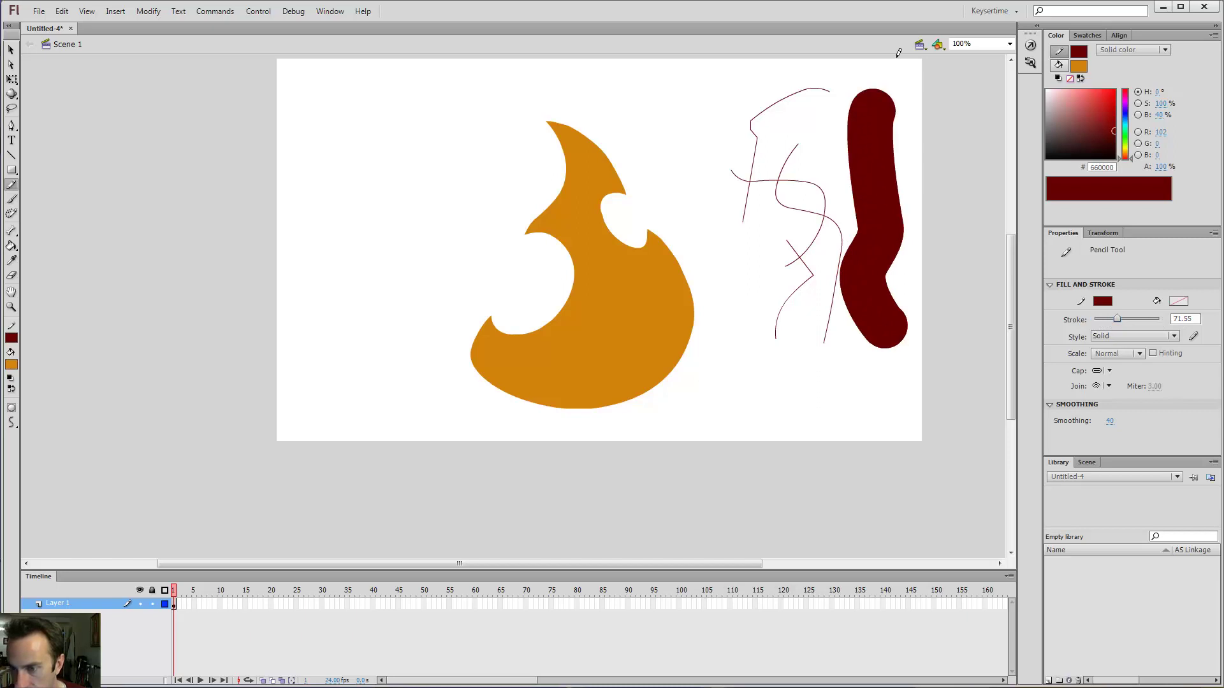
left_click_drag(1117, 319, 1106, 319)
mouse_move(861, 385)
left_mouse_down()
mouse_move(785, 395)
mouse_move(745, 352)
left_mouse_up()
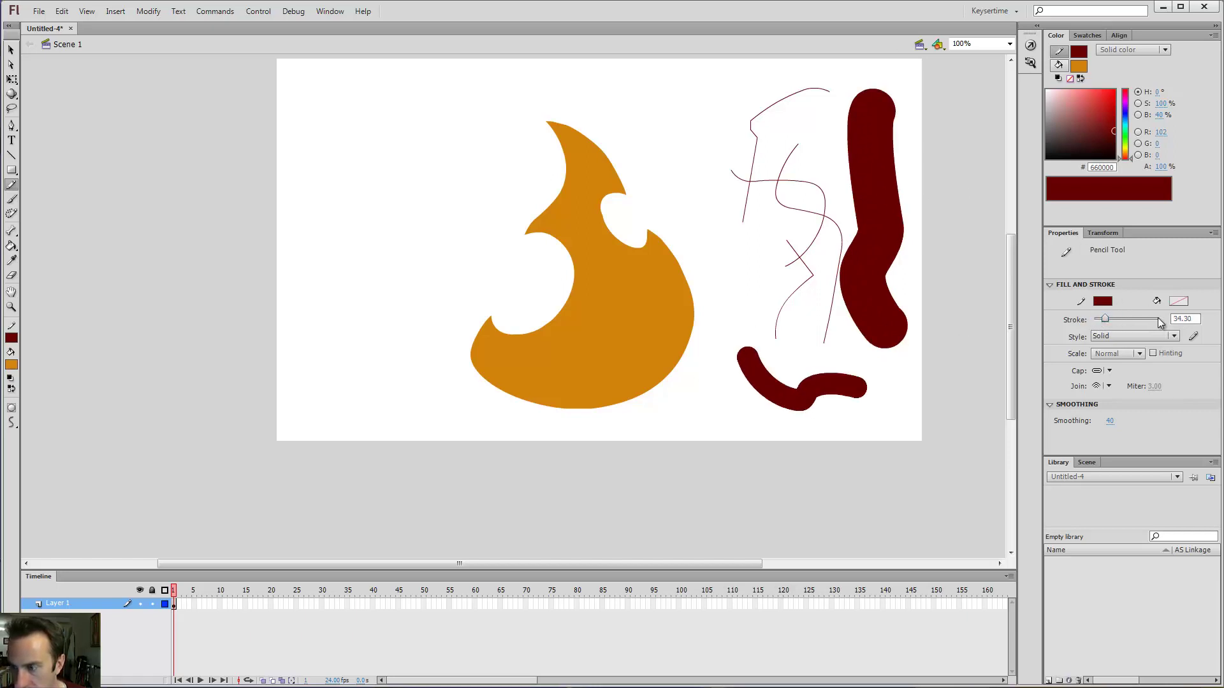
key("v")
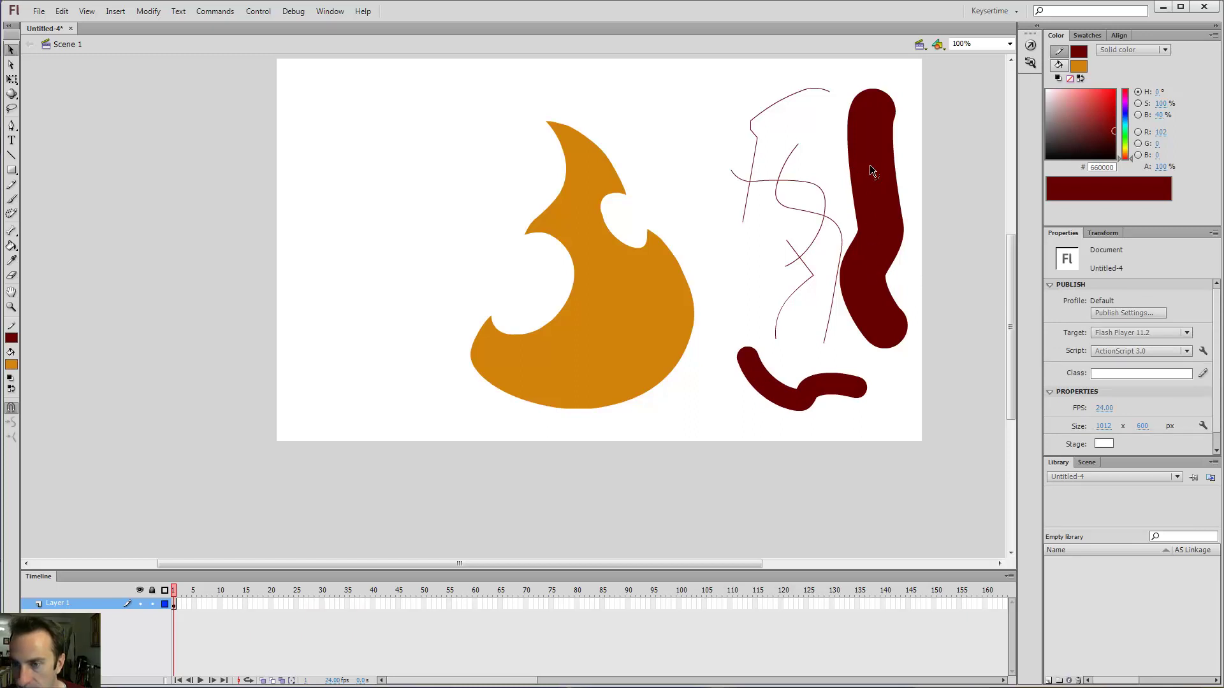
Zoom to 200% and fill the region enclosed by the sketch lines with orange.
key("z")
left_click(739, 194)
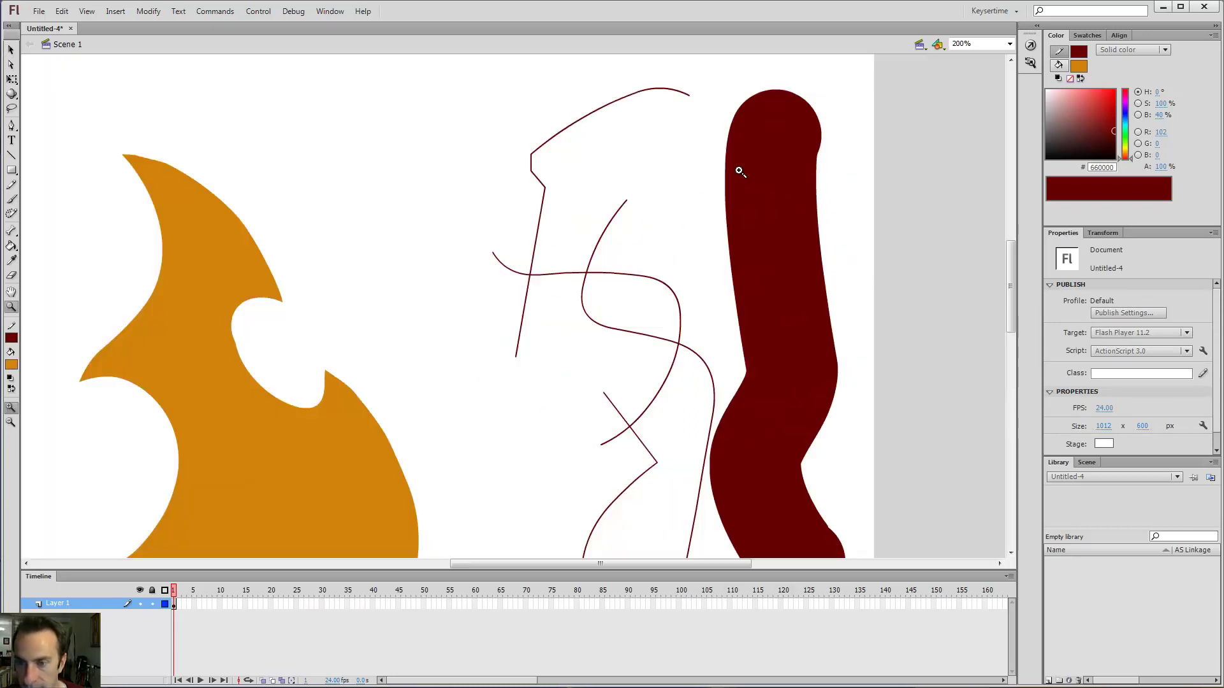
key("k")
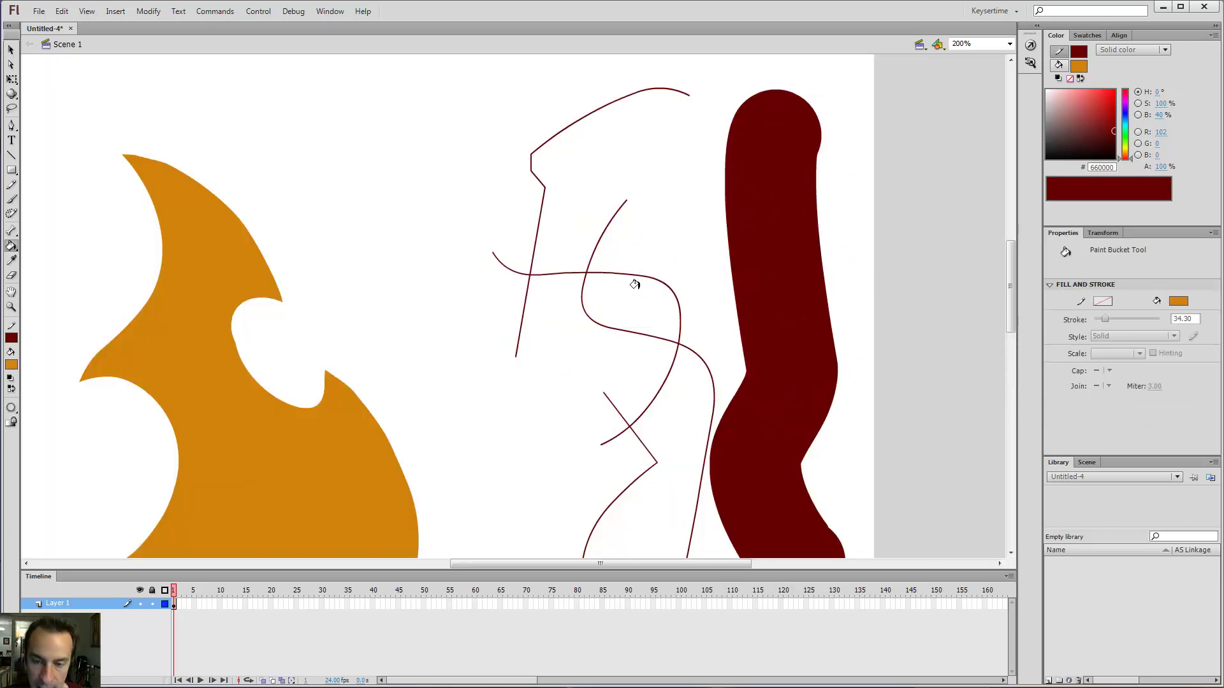
left_click(634, 291)
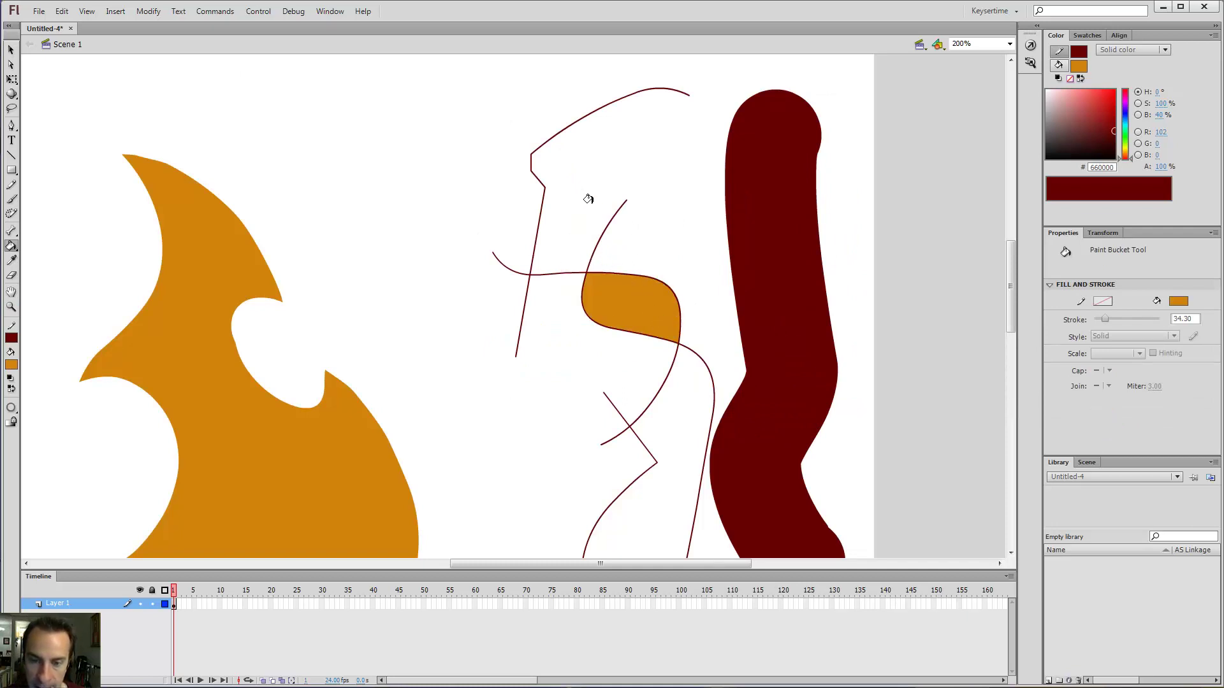
Bend the curved line into a rightward arc and pull the loop's corner to extend the fill.
key("v")
mouse_move(606, 231)
left_mouse_down()
mouse_move(650, 233)
mouse_move(568, 219)
mouse_move(630, 193)
mouse_move(626, 270)
mouse_move(656, 213)
mouse_move(638, 167)
left_mouse_up()
mouse_move(622, 272)
left_mouse_down()
mouse_move(641, 233)
mouse_move(649, 292)
left_mouse_up()
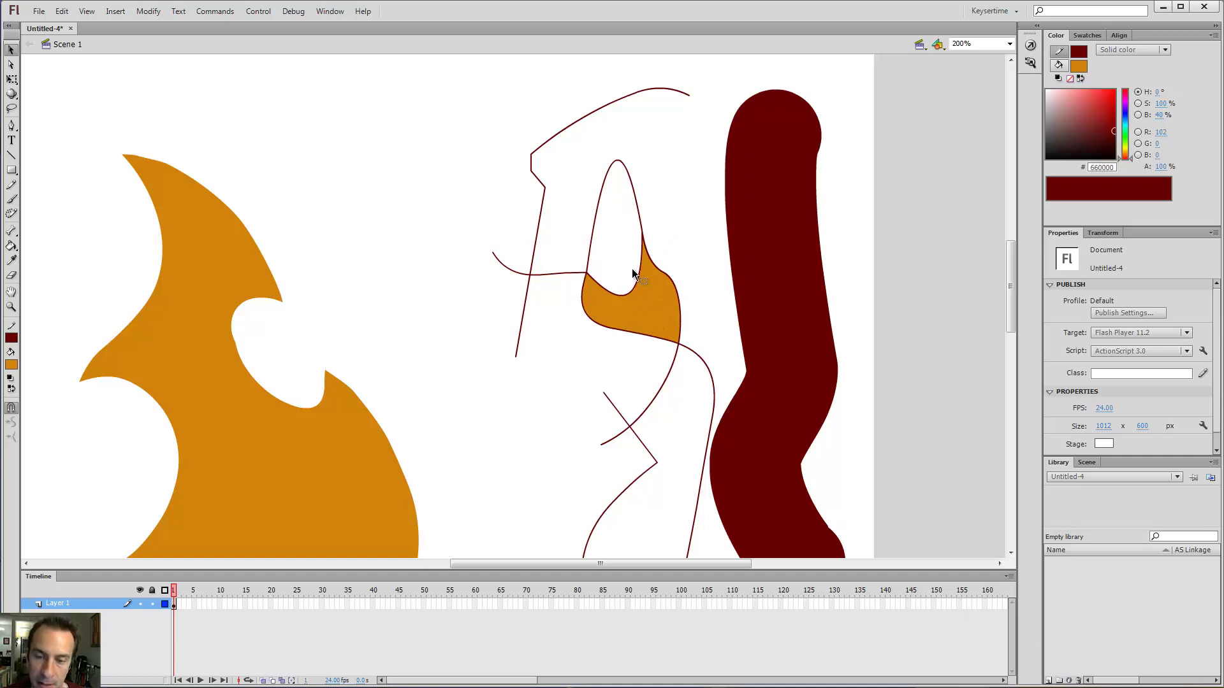
Select the connected thin sketch lines and zoom back out to 100%.
scroll(561, 227, "down", 2)
scroll(561, 227, "left", 1)
left_click(553, 235)
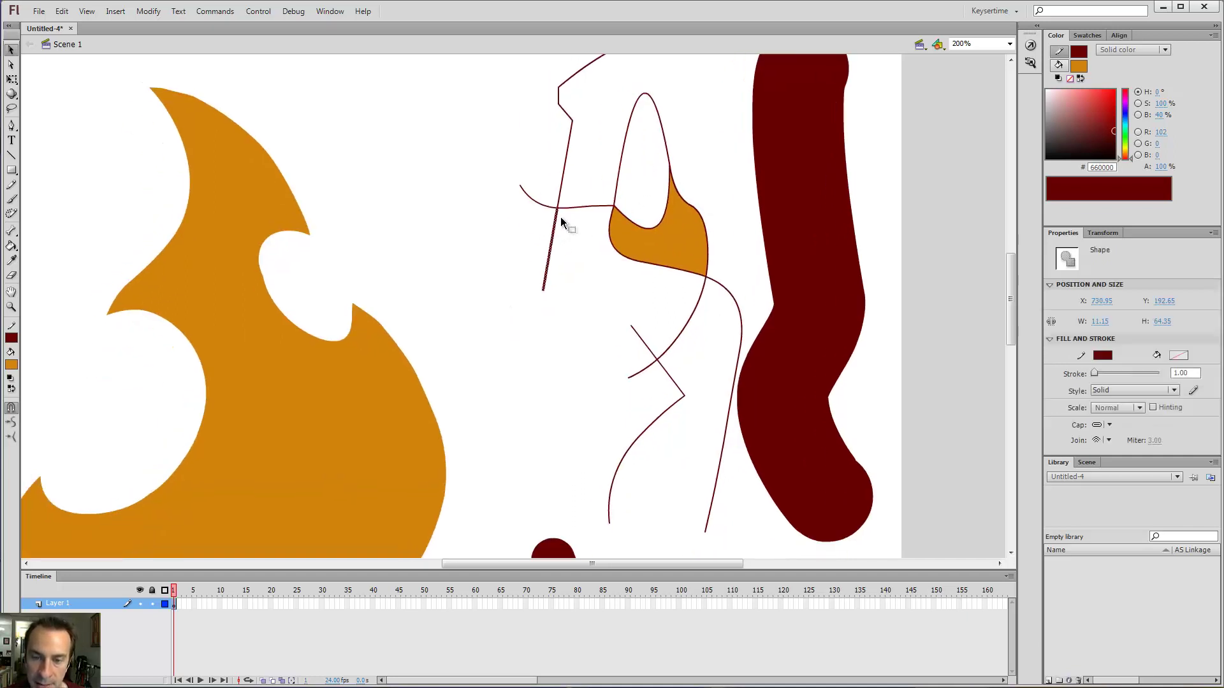
left_click(577, 206)
double_click(620, 184)
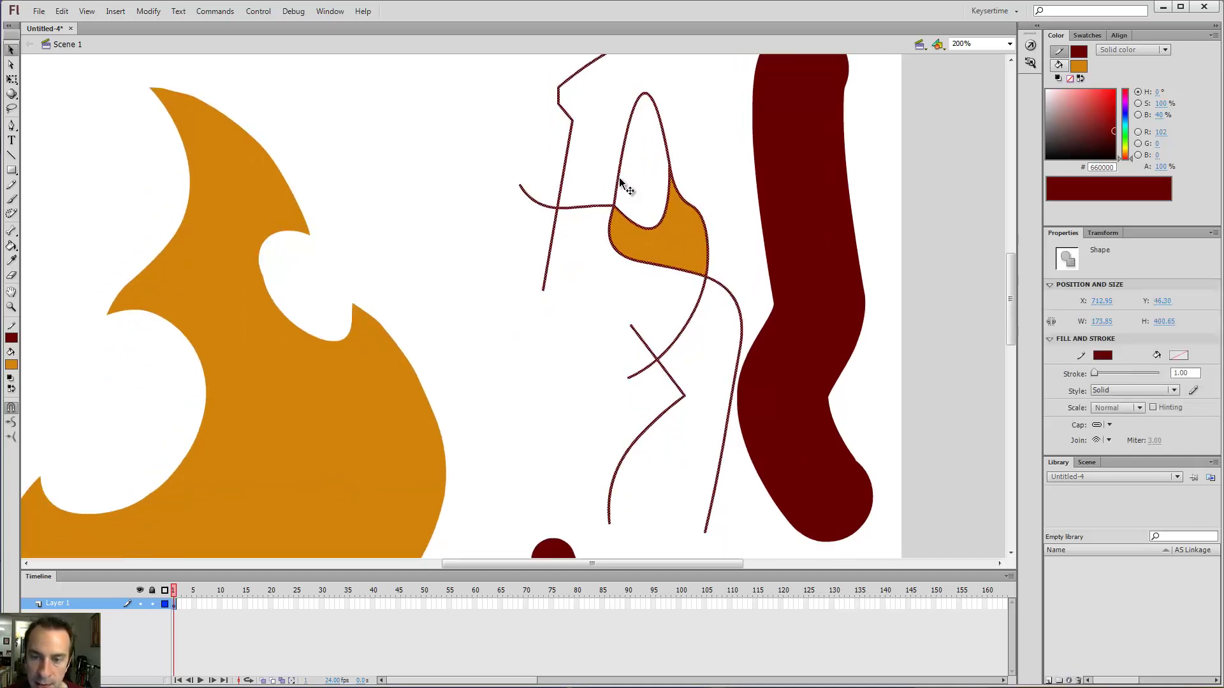
left_click_drag(713, 159, 704, 249)
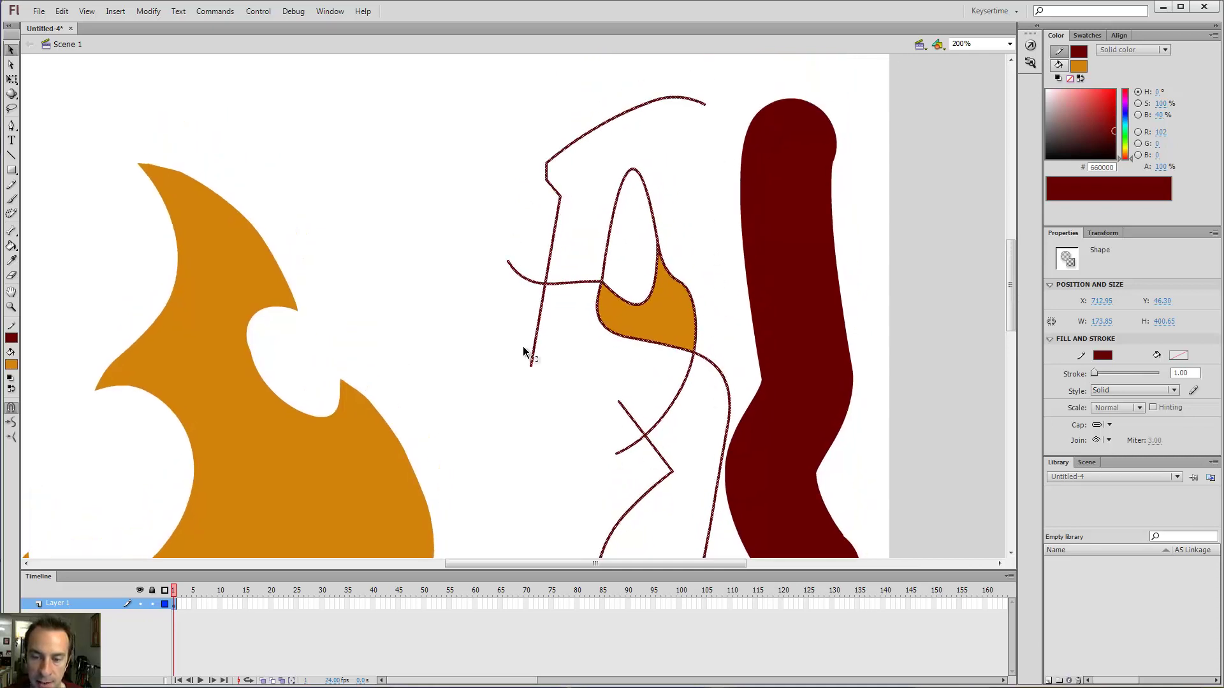
left_click_drag(691, 192, 675, 84)
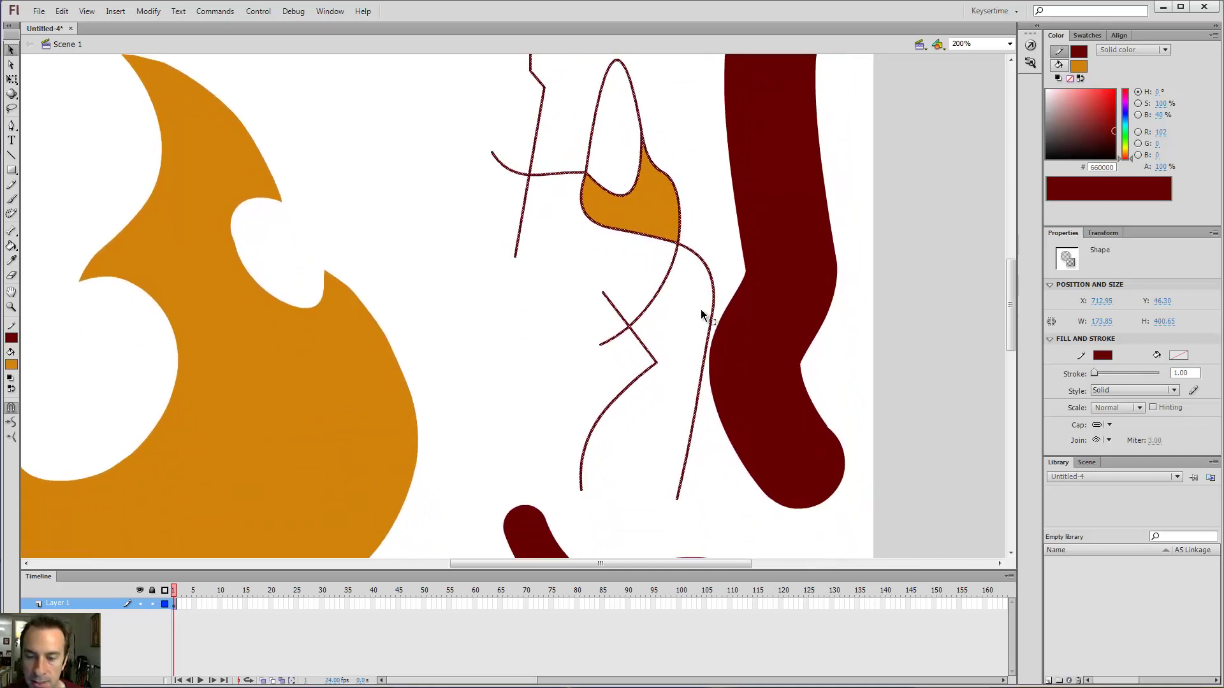
left_click(689, 506)
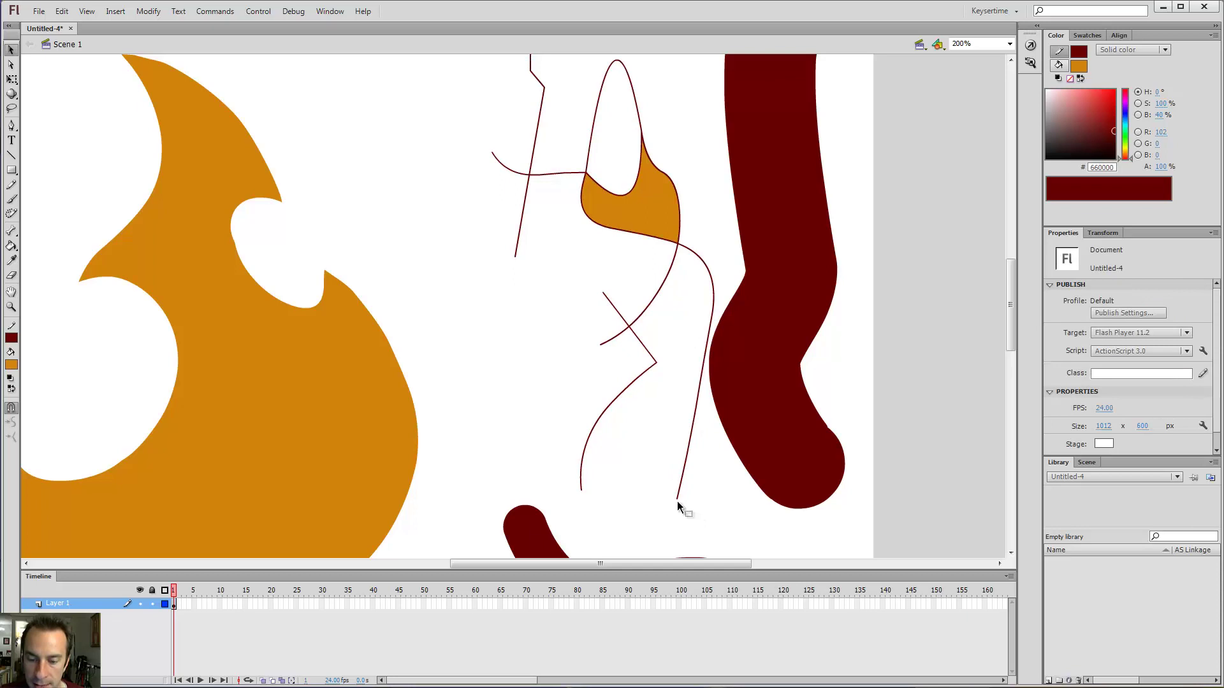
left_click_drag(678, 503, 838, 326)
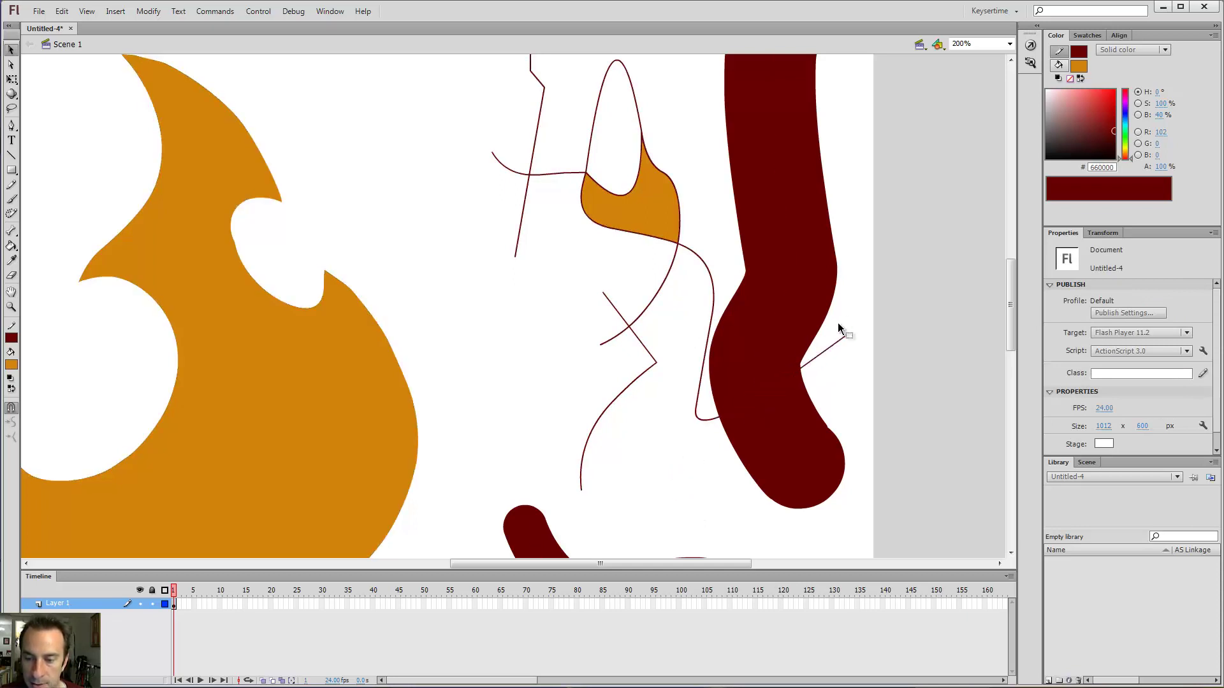
double_click(698, 418)
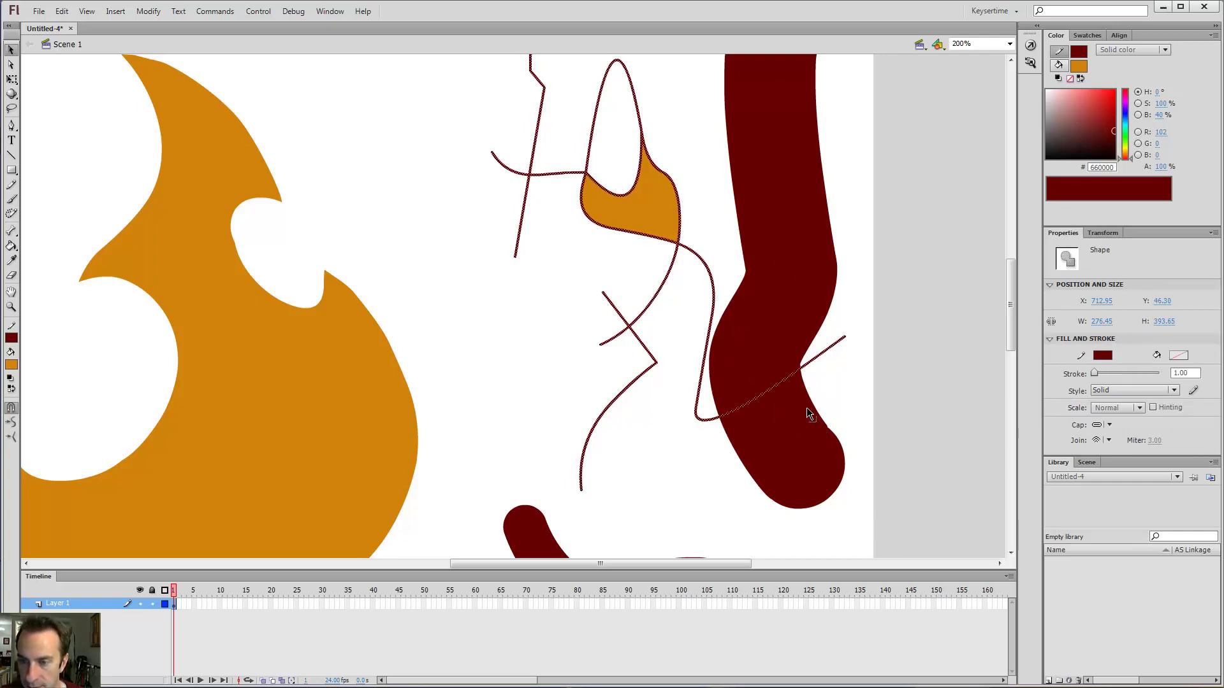
scroll(783, 95, "up", 2)
scroll(807, 159, "down", 3)
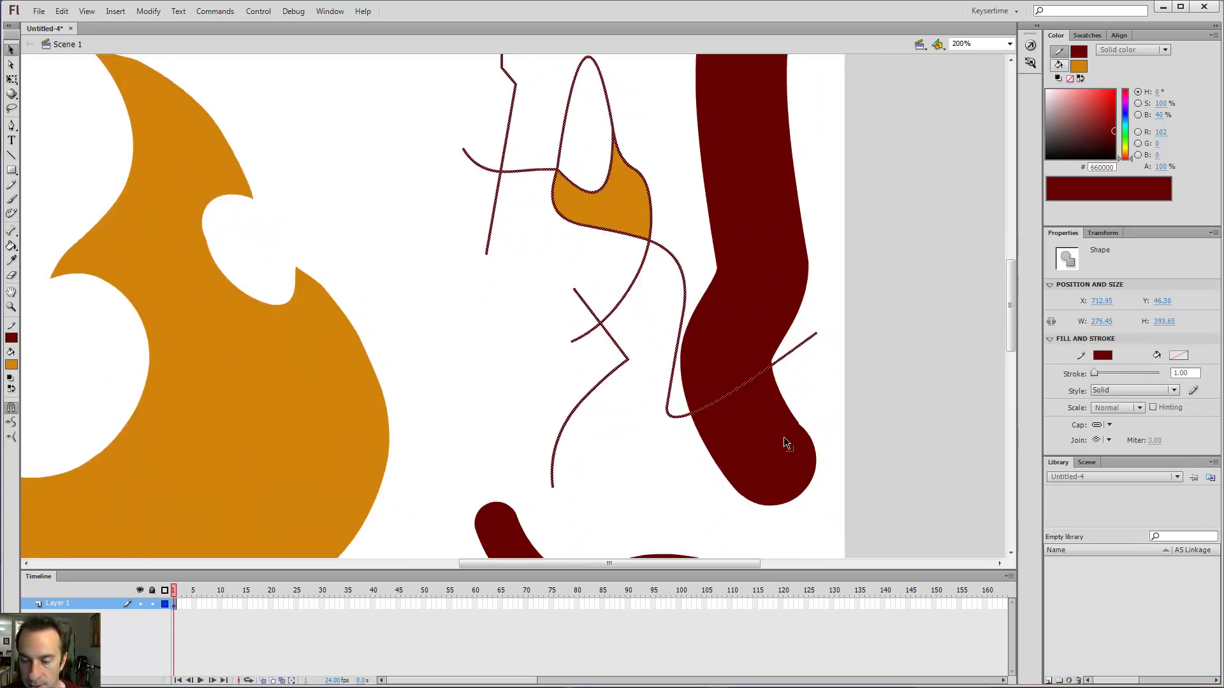
key("ctrl+minus")
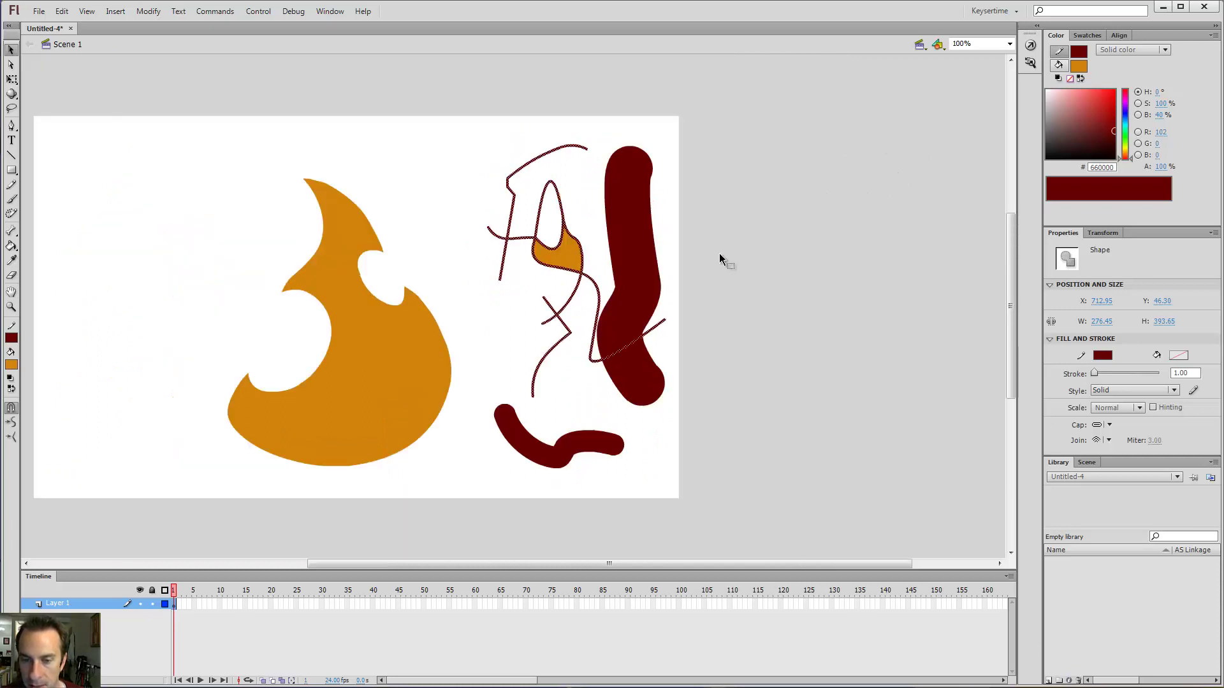
Delete the thin sketch lines, the small orange fill, and both thick dark-red strokes.
left_click(591, 278)
double_click(592, 282)
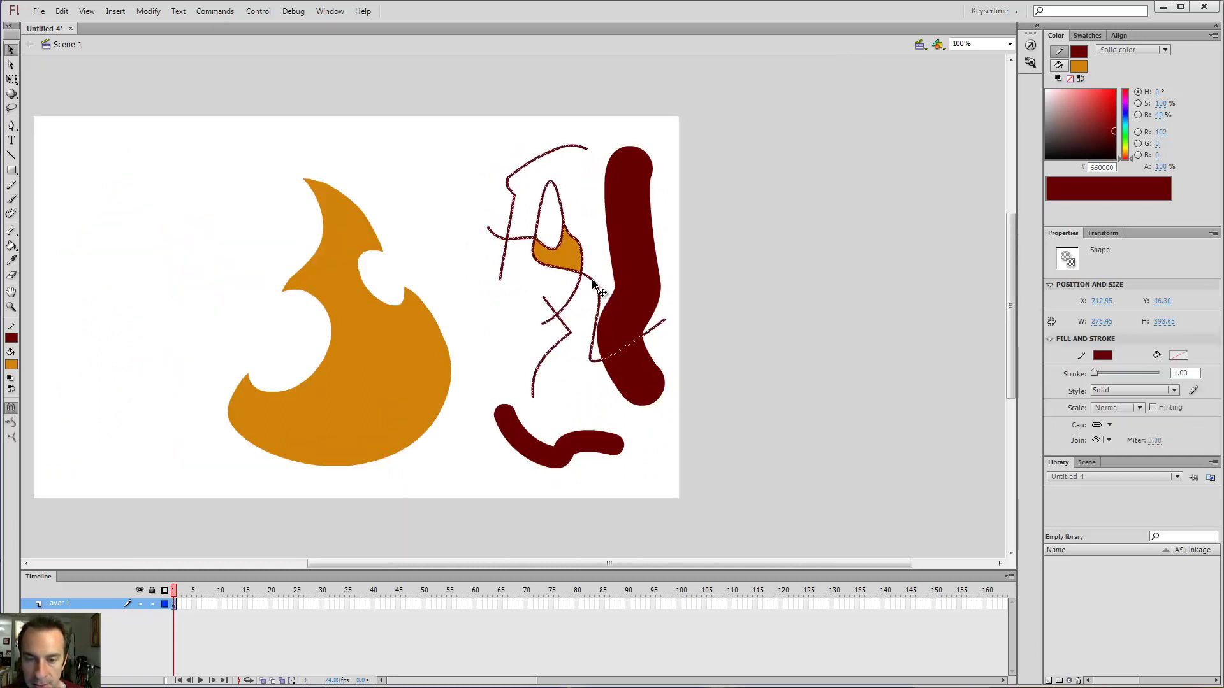
key("Delete")
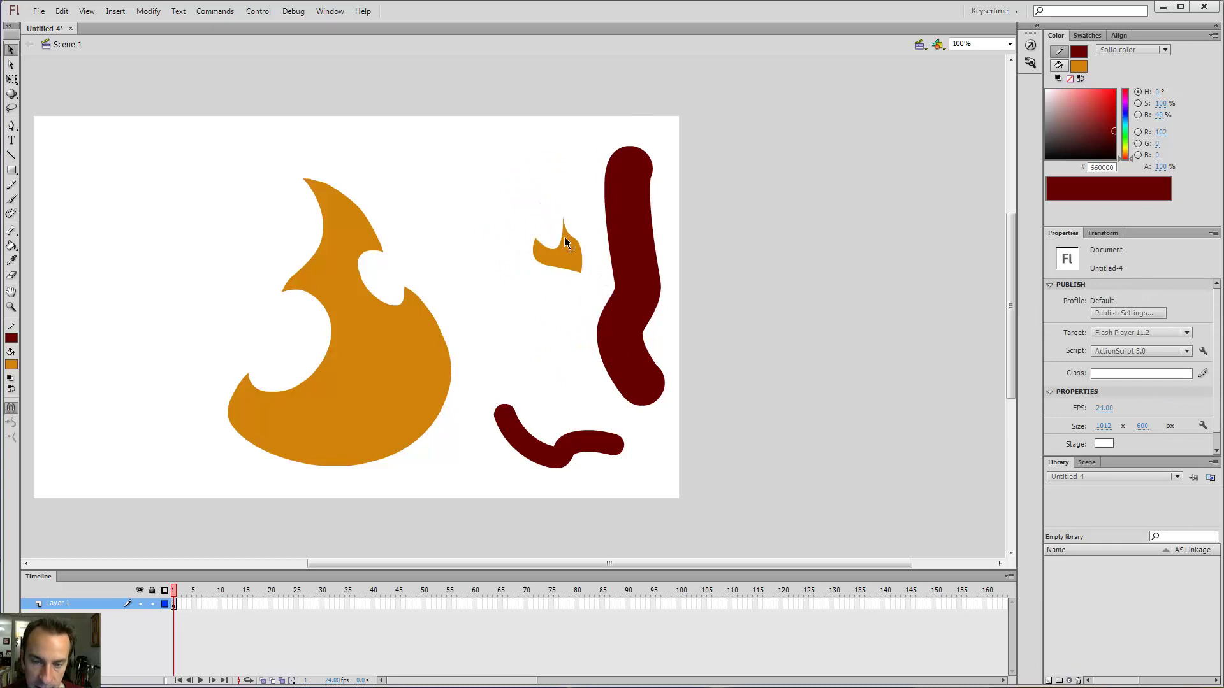
left_click(564, 250)
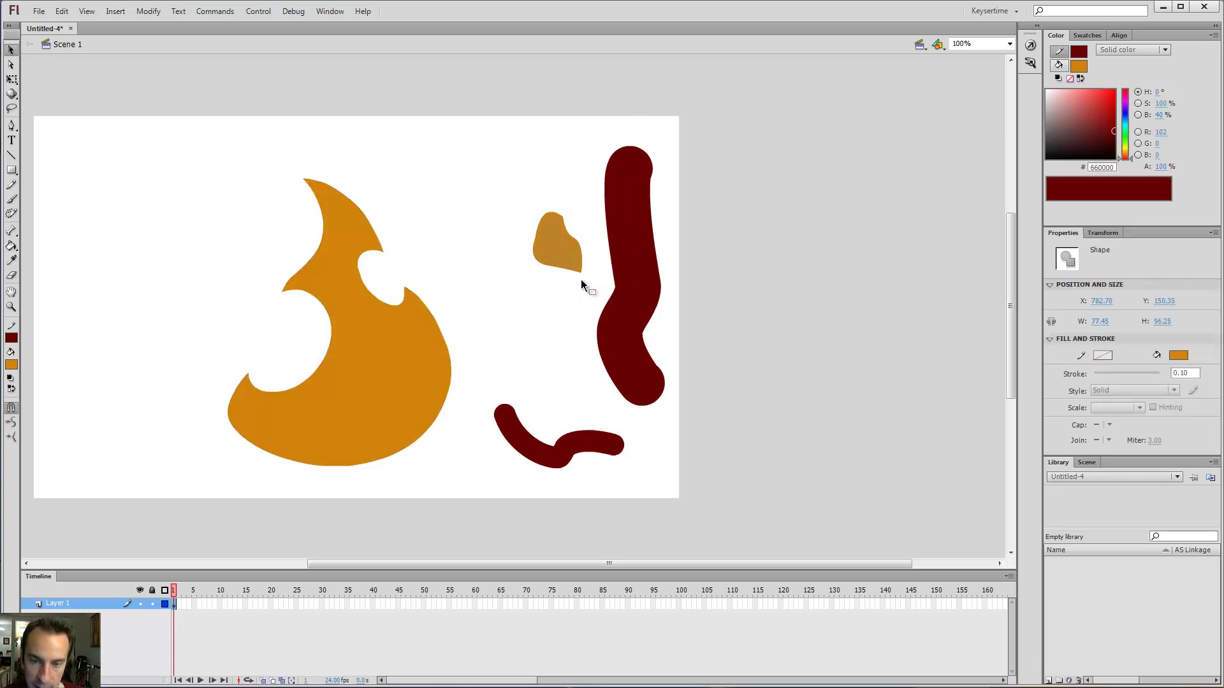
key("Delete")
left_click(637, 247)
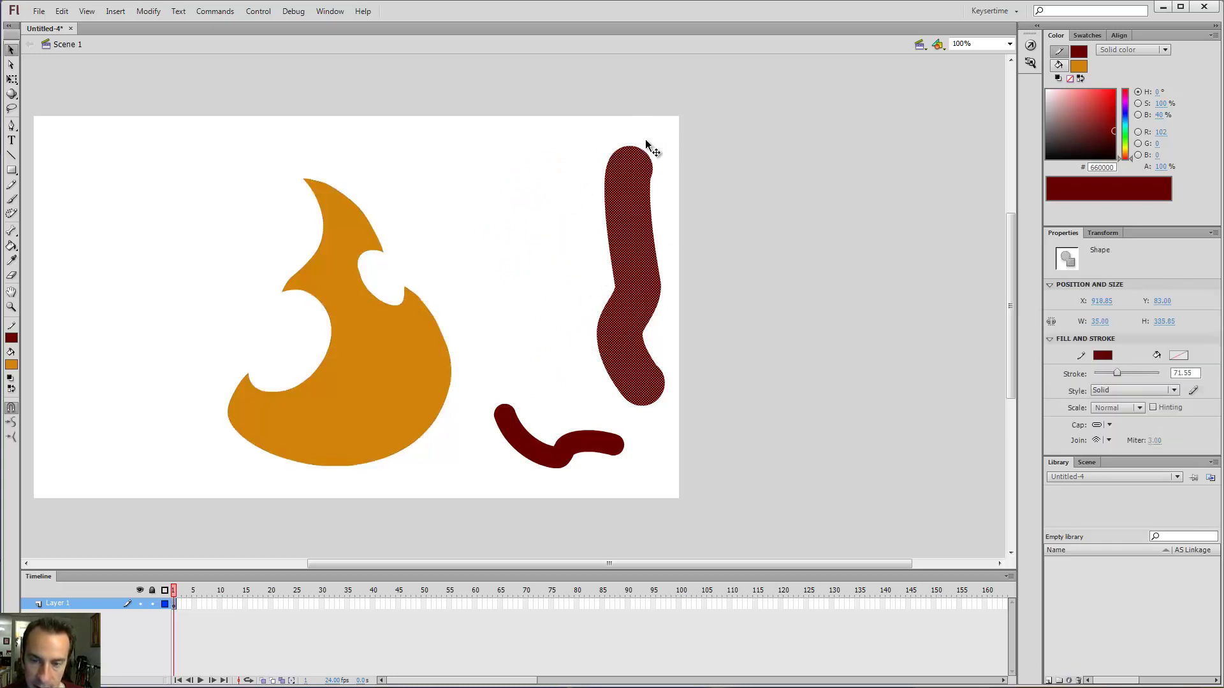
key("Delete")
left_click(582, 441)
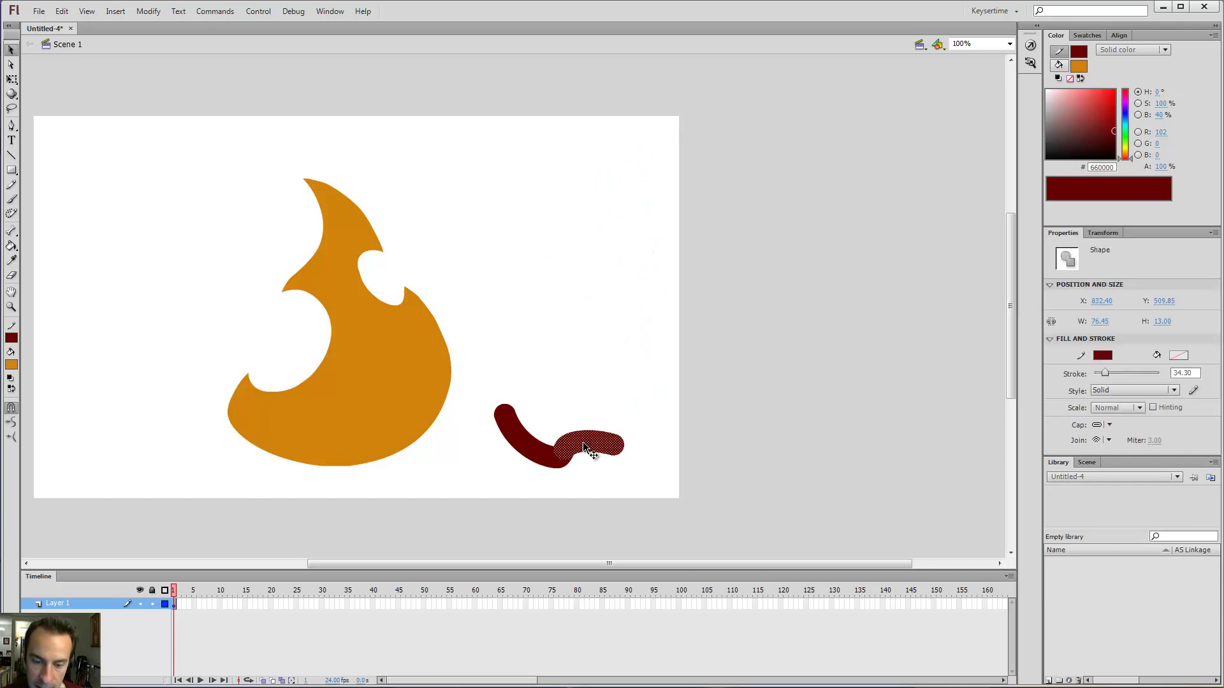
key("Delete")
Recentre the flame, undo a test pencil line, and set the pencil stroke to 0.10.
mouse_move(547, 286)
left_mouse_down()
mouse_move(692, 206)
mouse_move(772, 185)
left_mouse_up()
key("y")
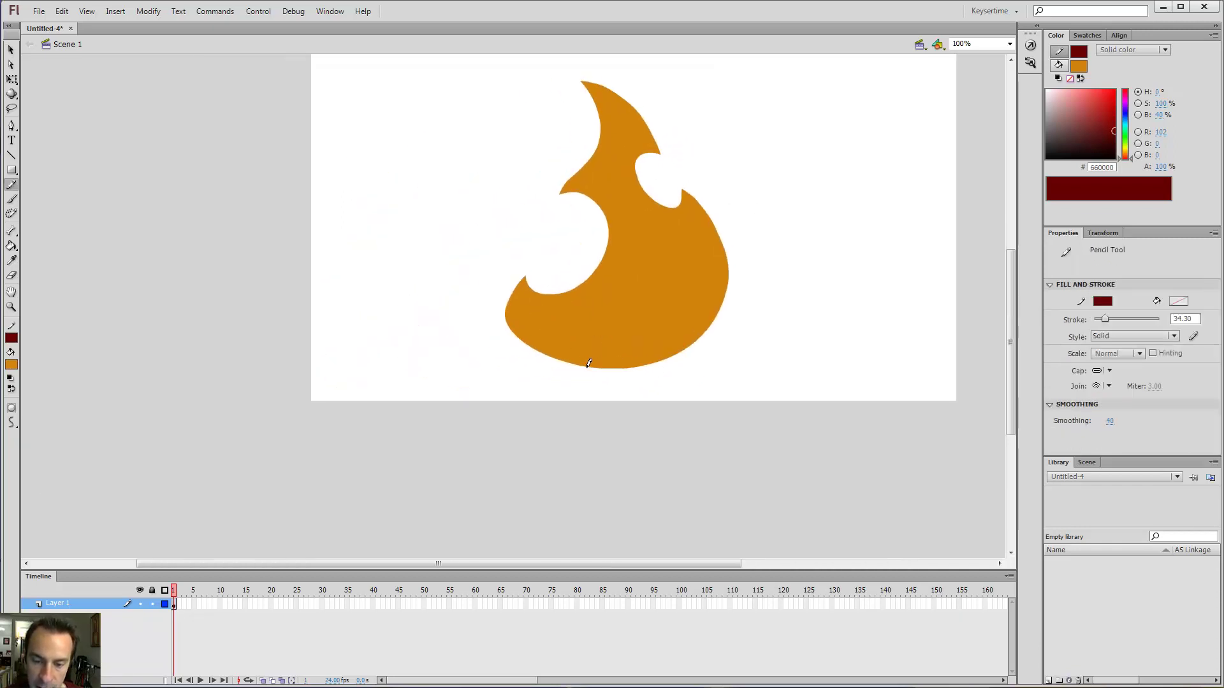
mouse_move(589, 363)
left_mouse_down()
mouse_move(553, 332)
mouse_move(547, 294)
left_mouse_up()
key("ctrl+z")
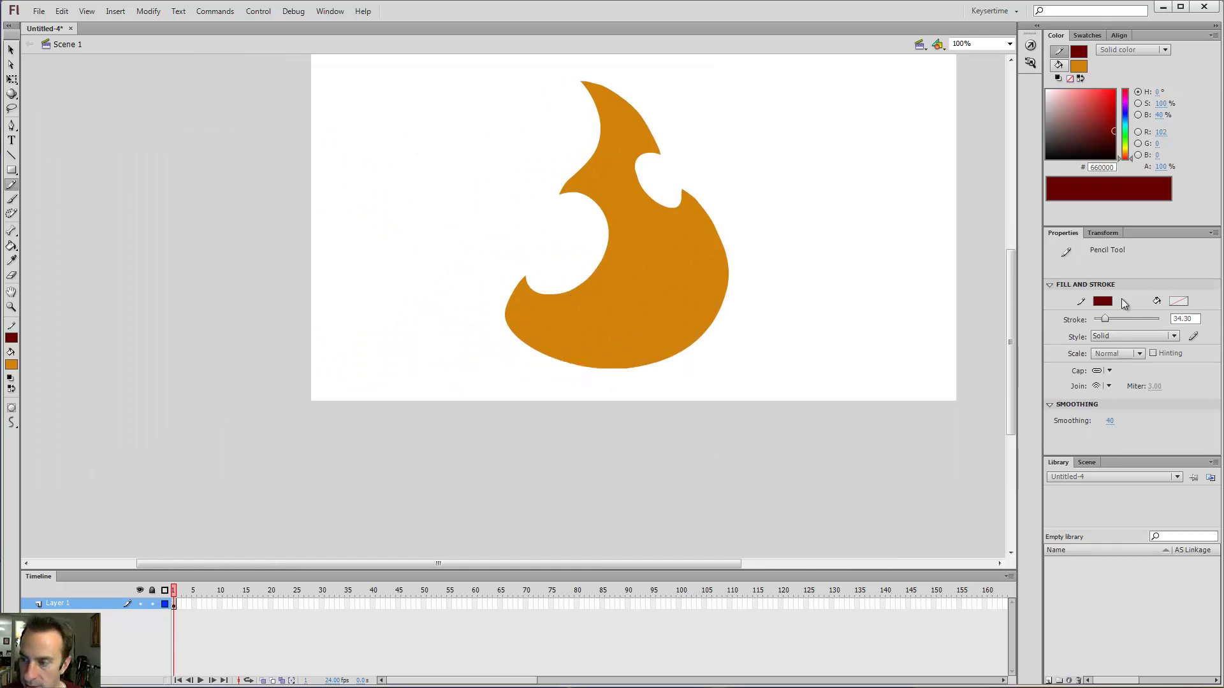
left_click_drag(1105, 319, 1083, 320)
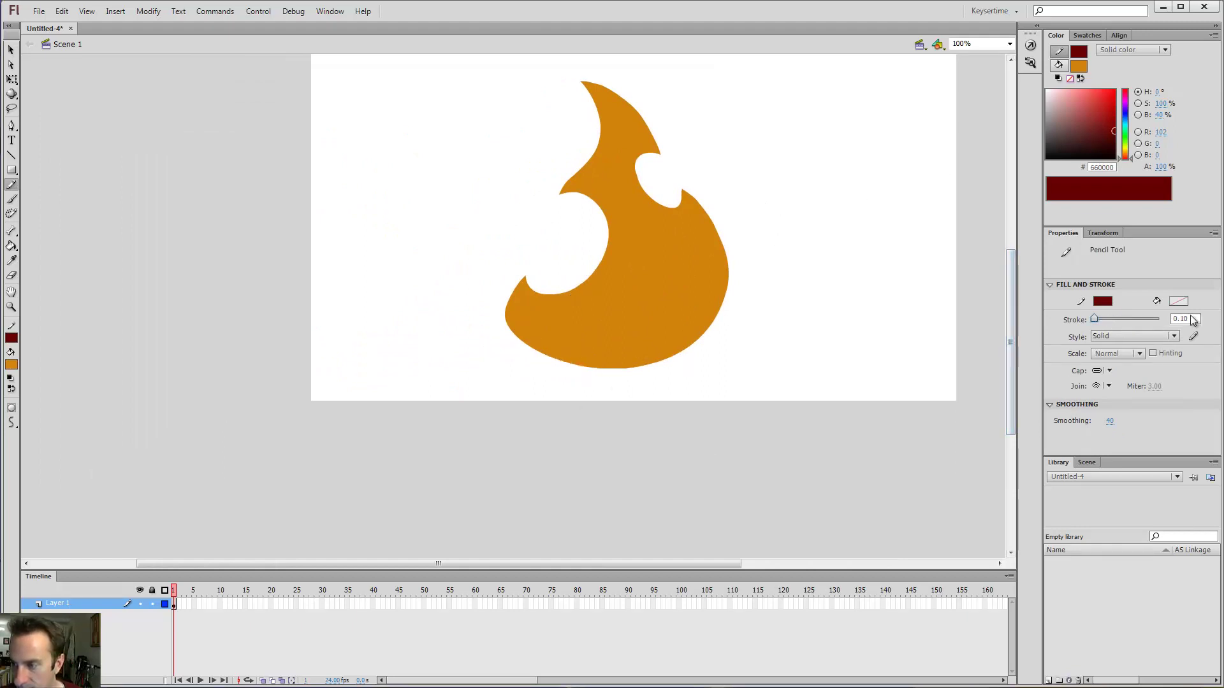
Draw four thin dark-red curves inside the flame, reaching its bottom edge, right edge and top tip.
mouse_move(581, 362)
left_mouse_down()
mouse_move(557, 335)
mouse_move(591, 348)
mouse_move(612, 312)
left_mouse_up()
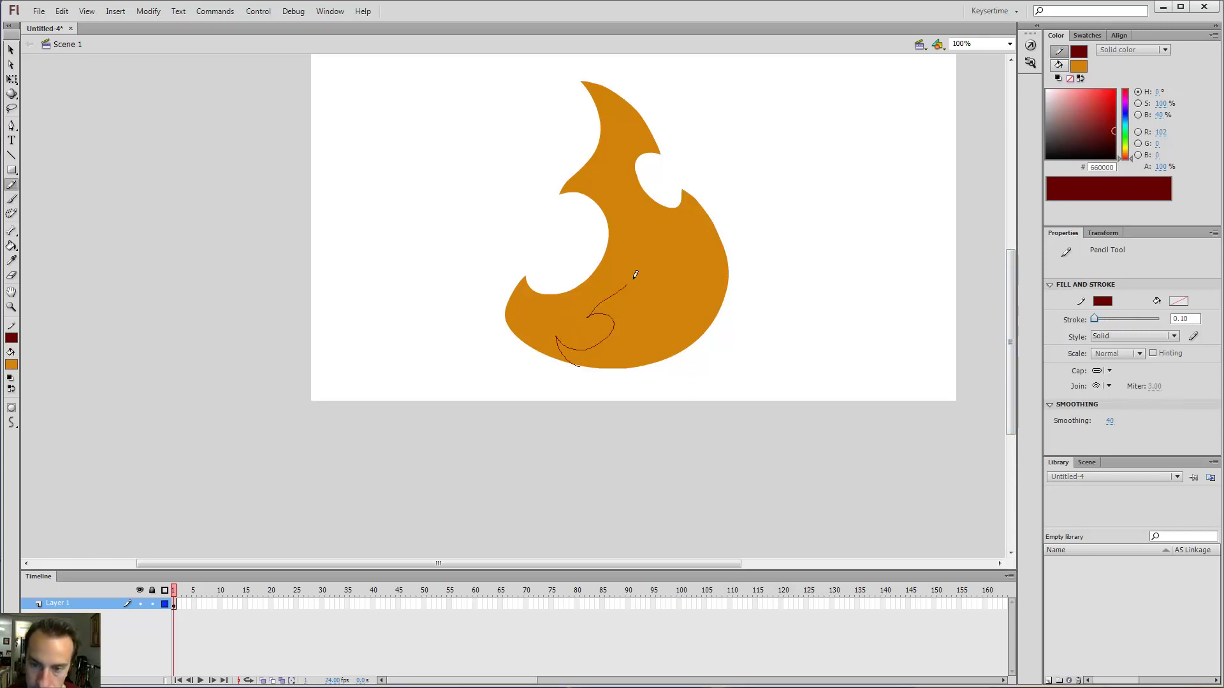
mouse_move(642, 232)
left_mouse_down()
mouse_move(667, 283)
mouse_move(644, 323)
mouse_move(652, 356)
mouse_move(729, 308)
left_mouse_up()
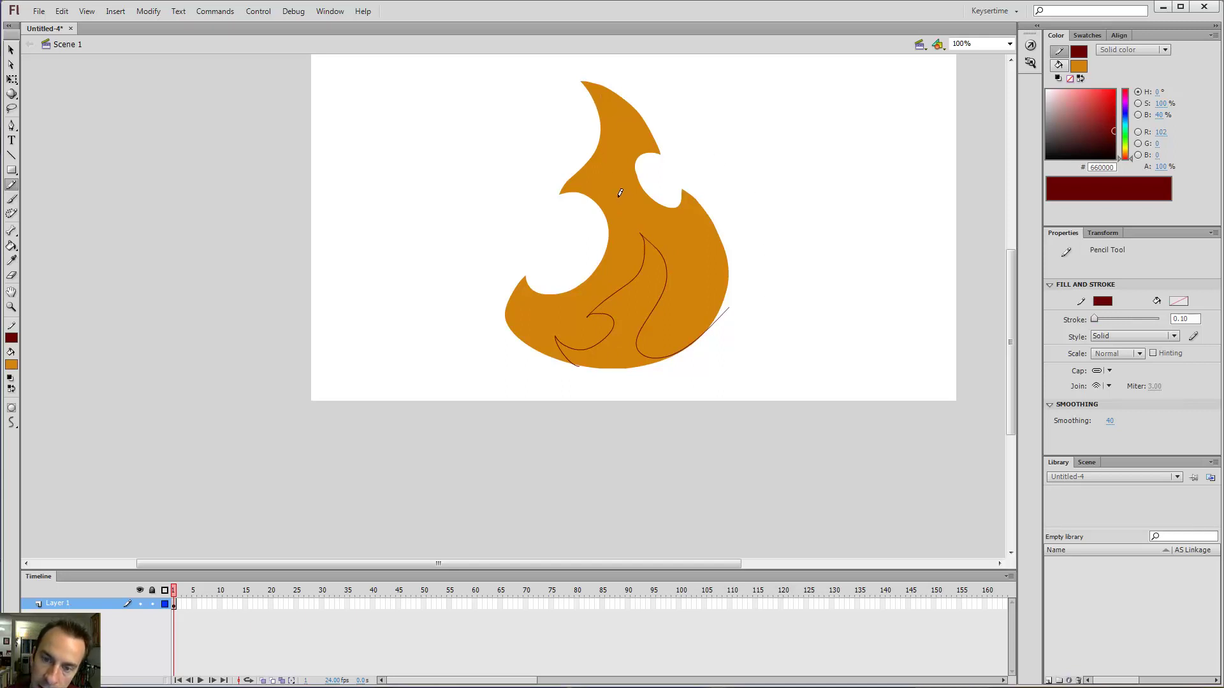
mouse_move(619, 199)
left_mouse_down()
mouse_move(599, 179)
mouse_move(615, 114)
left_mouse_up()
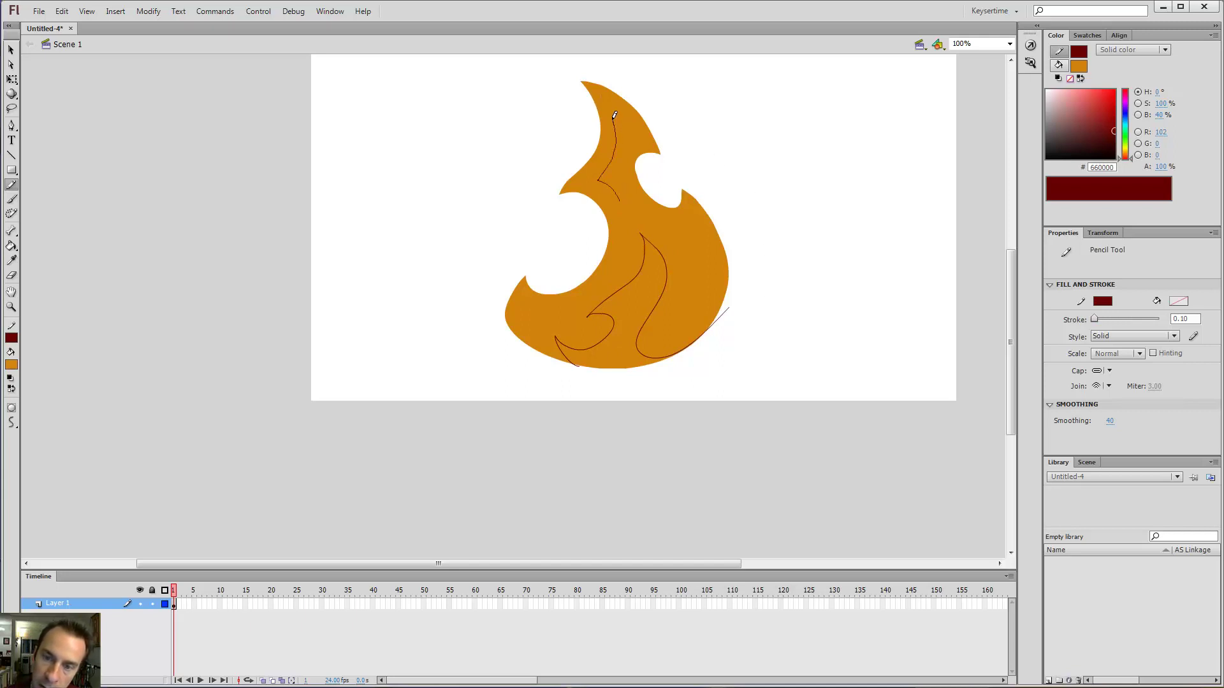
left_click_drag(618, 181, 628, 217)
Zoom in on the inner curl and draw its curled tip with the Pencil.
key("z")
left_click(623, 191)
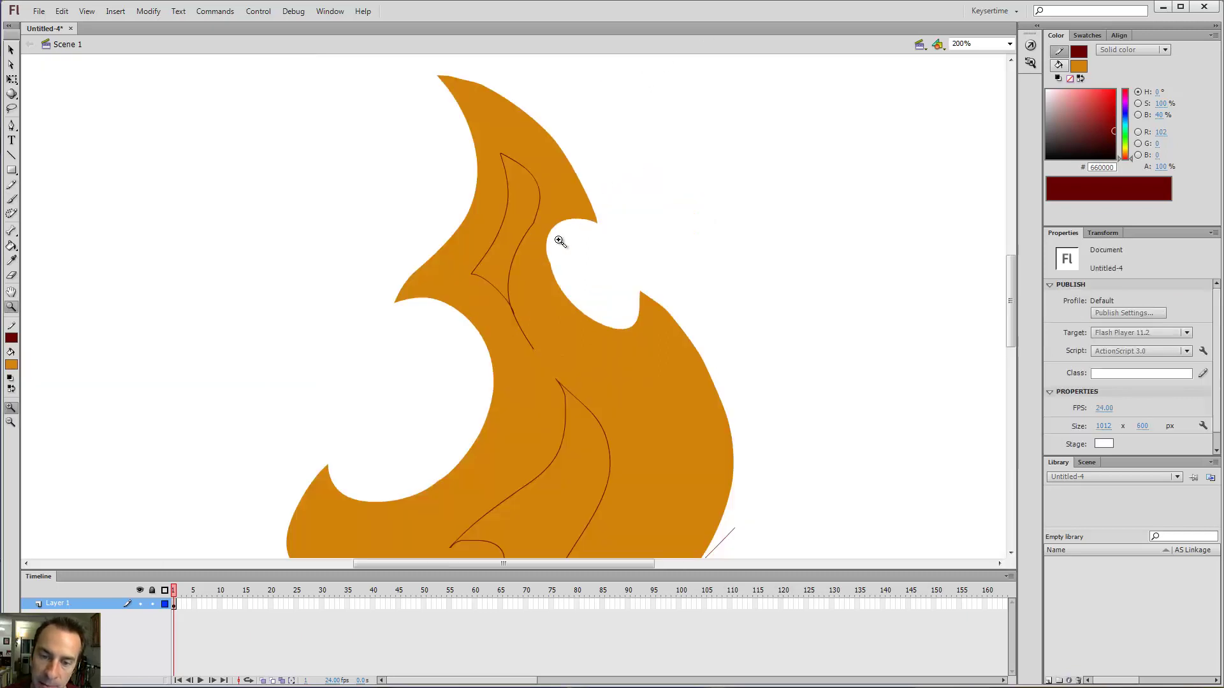
left_click(522, 281)
left_click(507, 322)
scroll(582, 358, "down", 2)
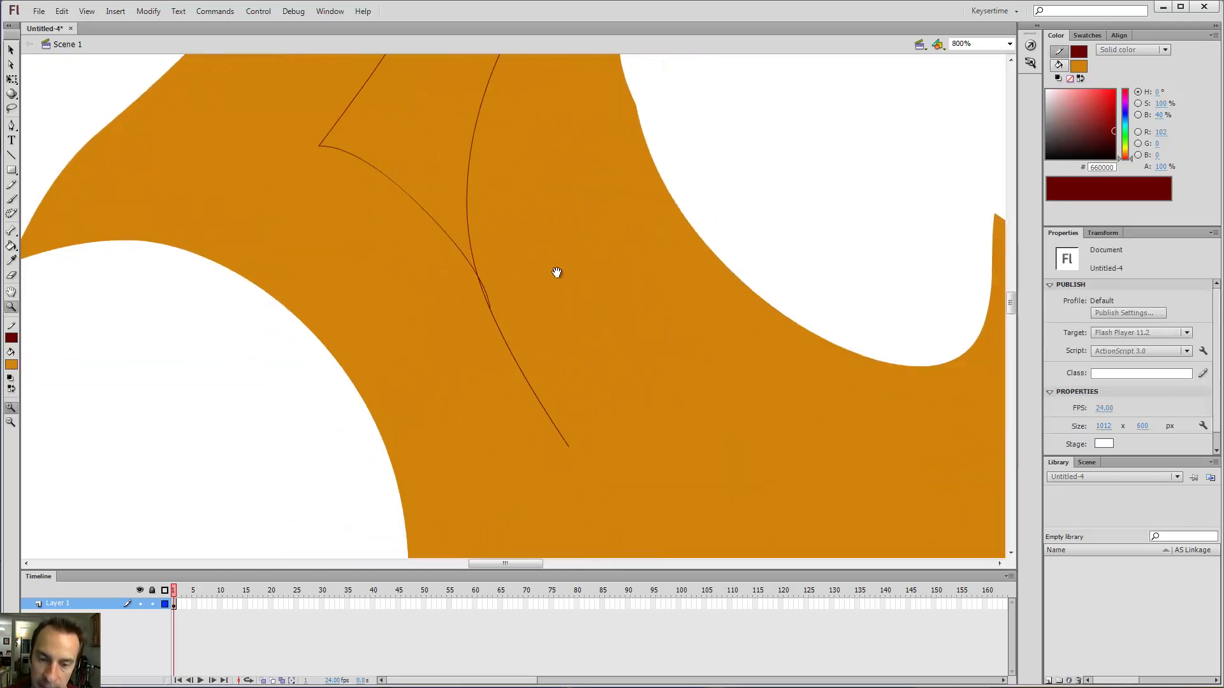
left_click(502, 271, "alt")
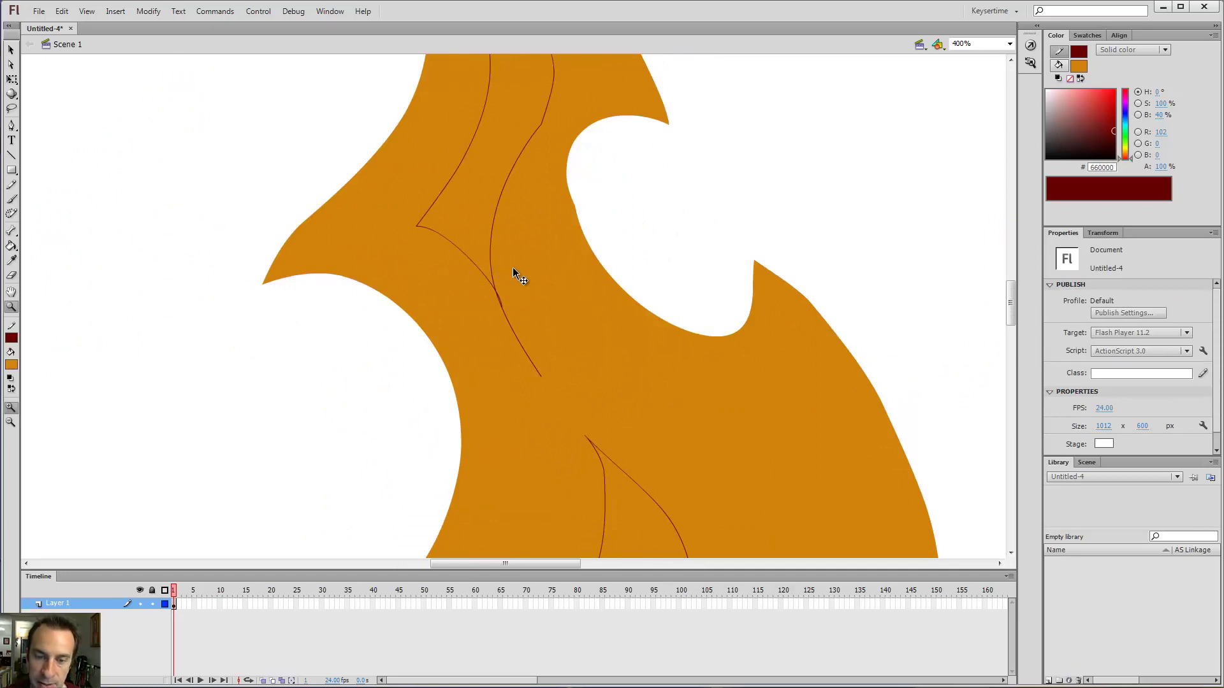
left_click(513, 273, "alt")
left_click_drag(568, 380, 656, 181)
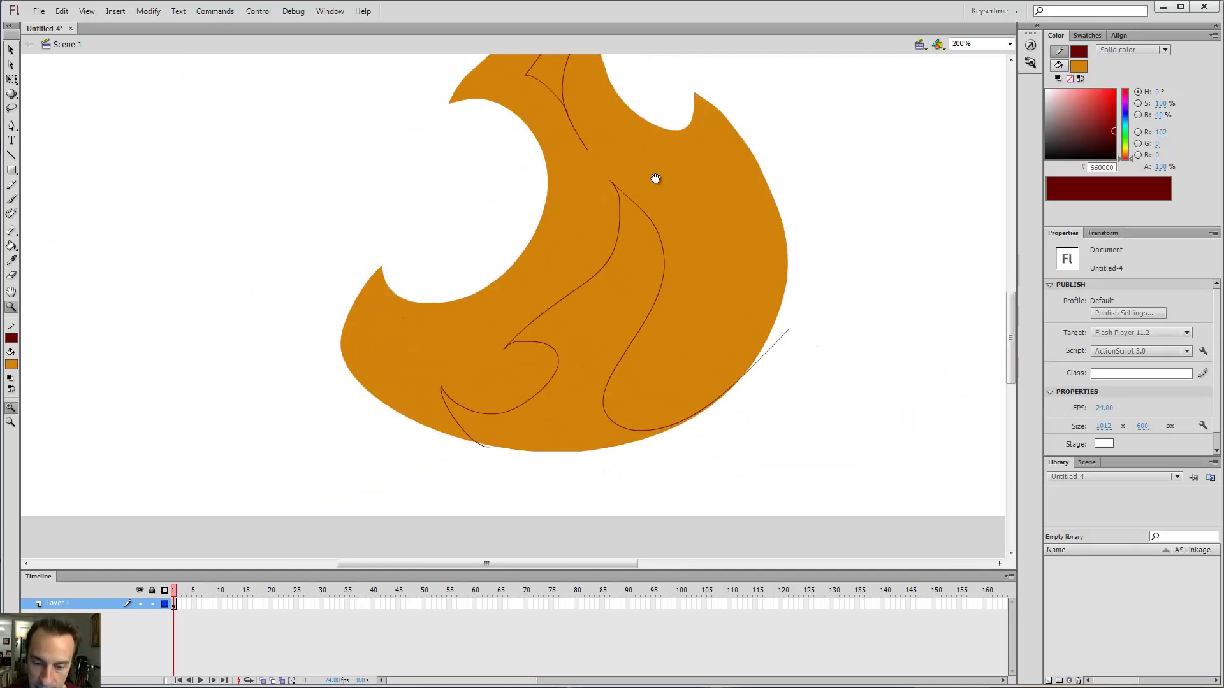
left_click(511, 350)
left_click(514, 294)
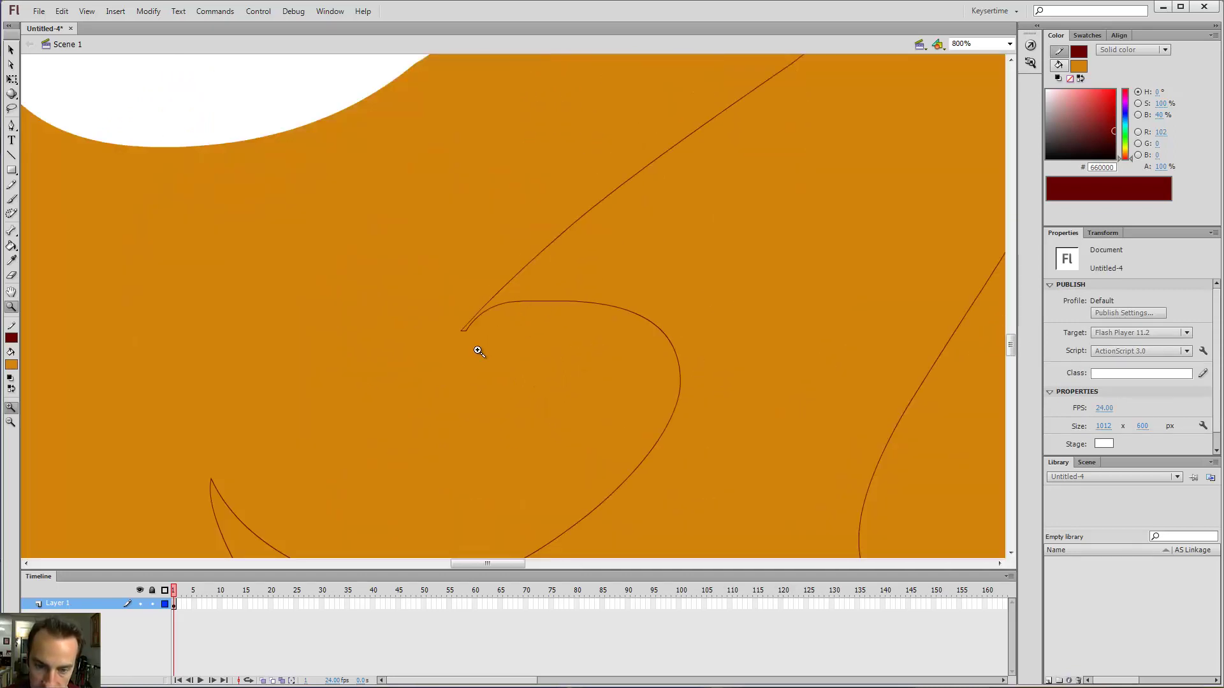
left_click(485, 318)
key("v")
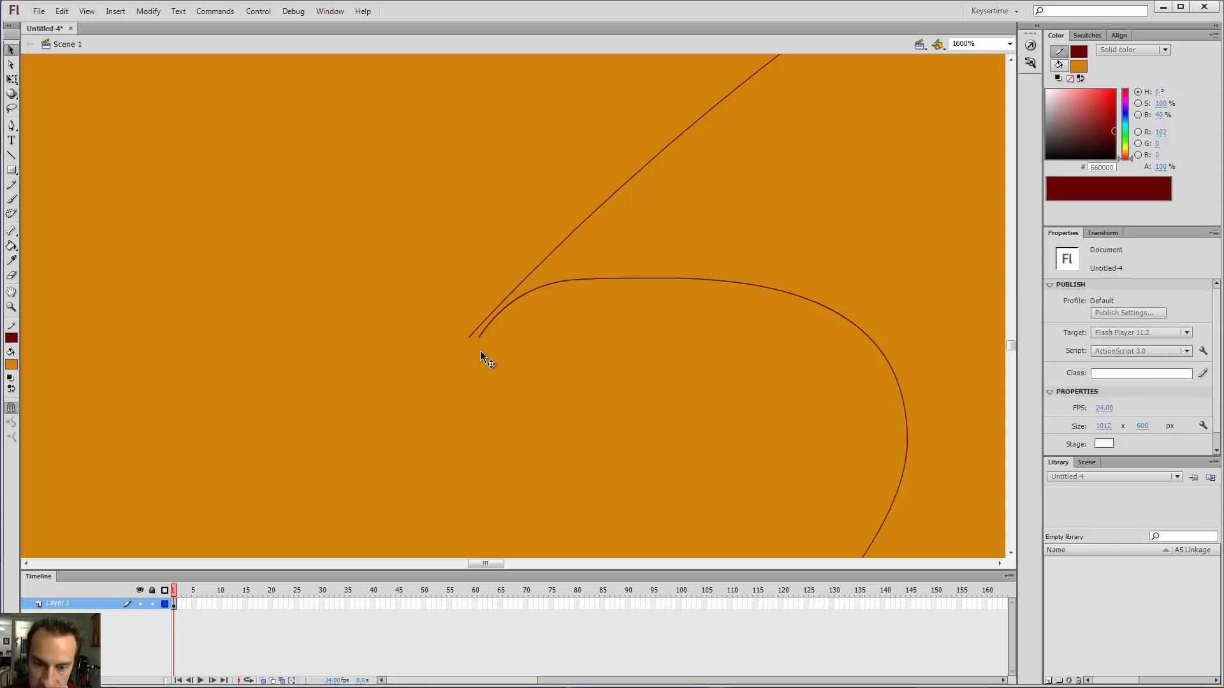
key("ctrl+minus")
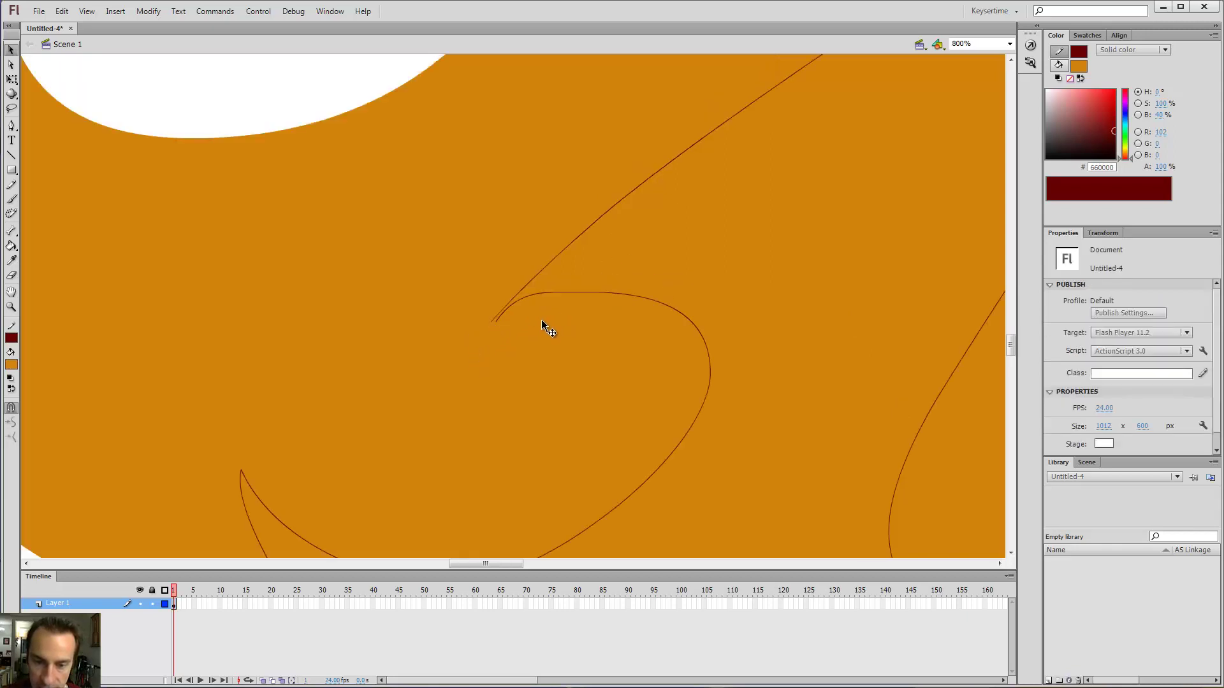
key("y")
mouse_move(604, 338)
left_mouse_down()
mouse_move(551, 348)
mouse_move(498, 418)
mouse_move(542, 335)
left_mouse_up()
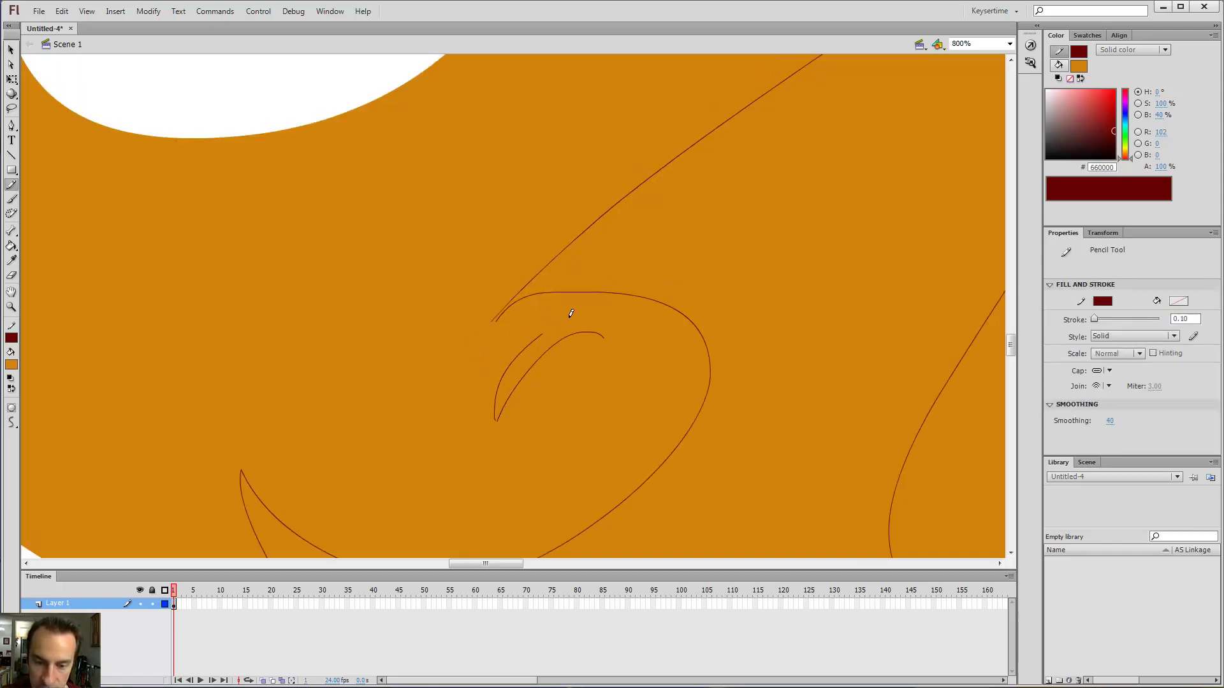
Delete the extra right and left overlapping curve strokes at the curl's end.
key("v")
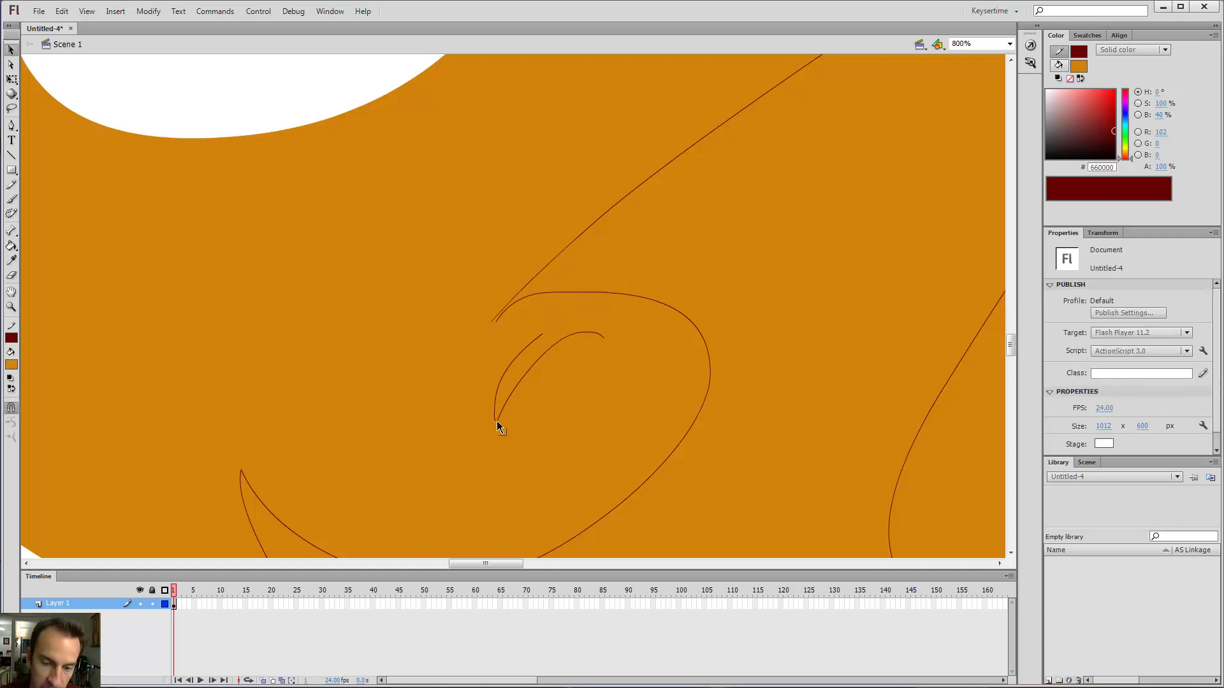
key("z")
left_click(500, 391)
left_click(514, 342)
key("v")
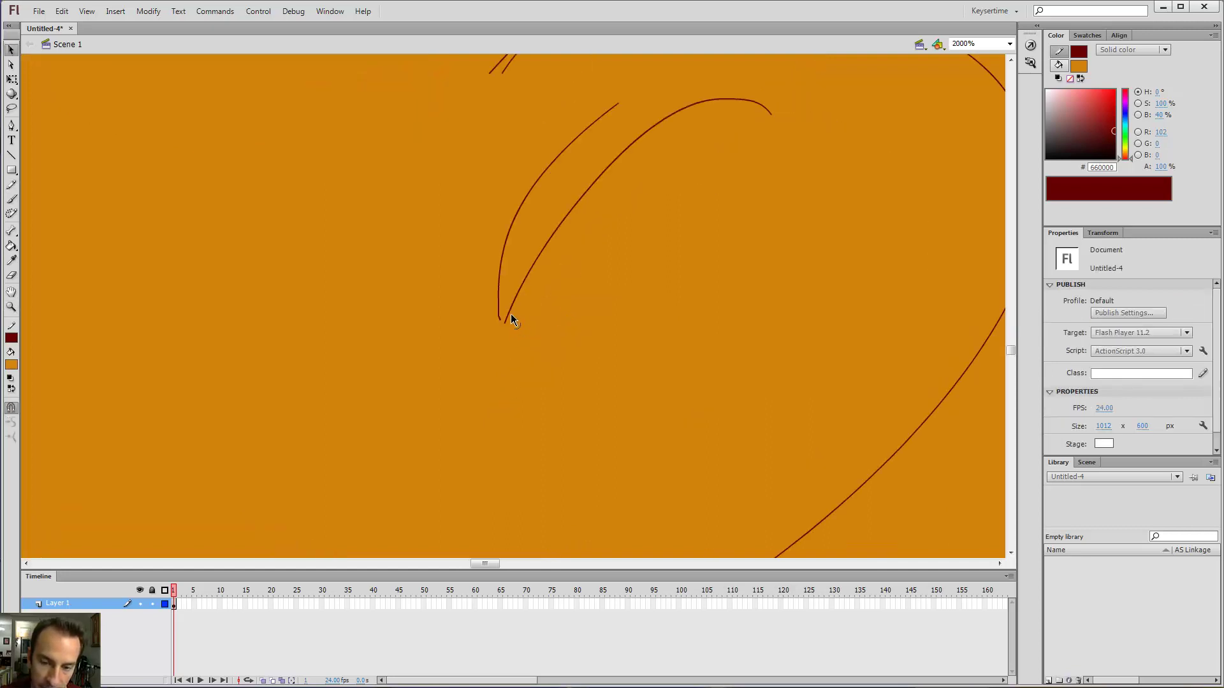
left_click(510, 310)
key("Delete")
left_click(509, 242)
key("Delete")
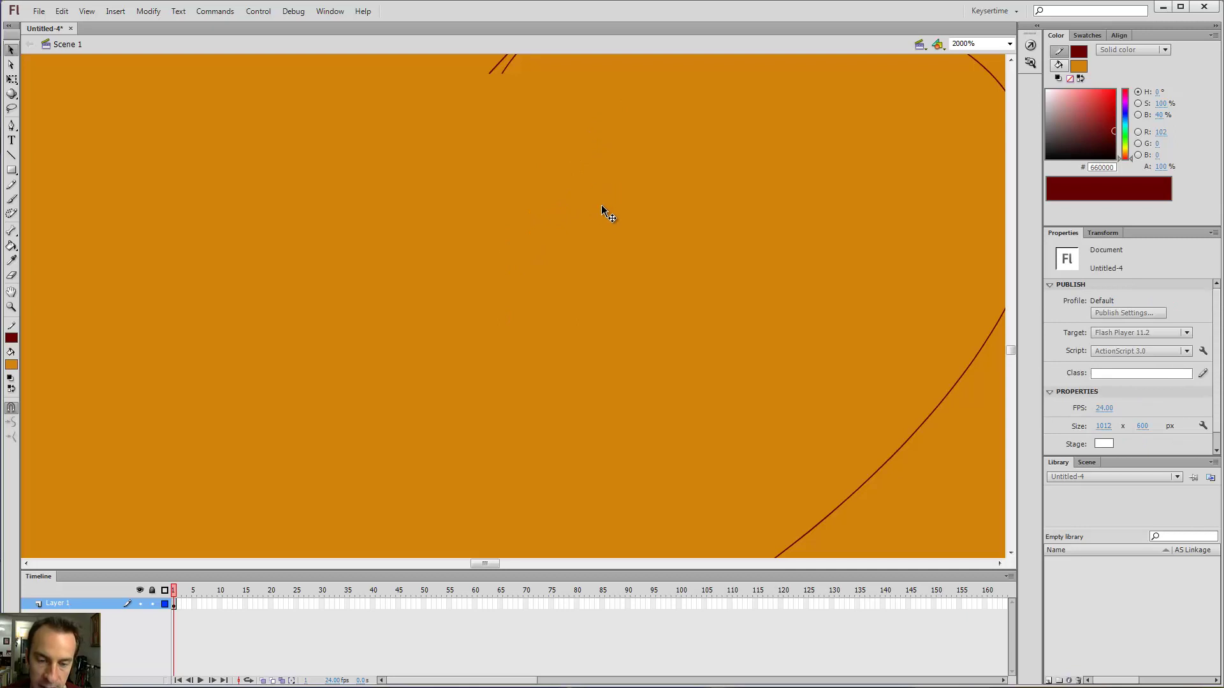
Check the stroke junction and inner outline, then zoom out to the flame's upper tips.
key("ctrl+minus")
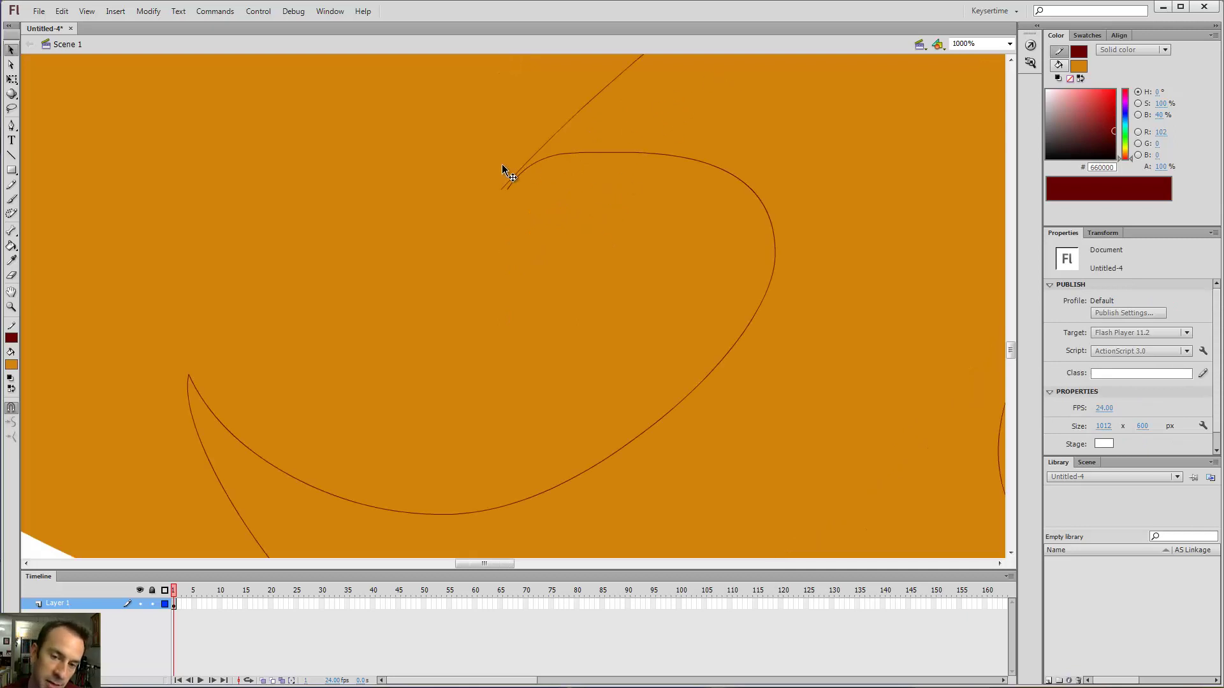
left_click(505, 189)
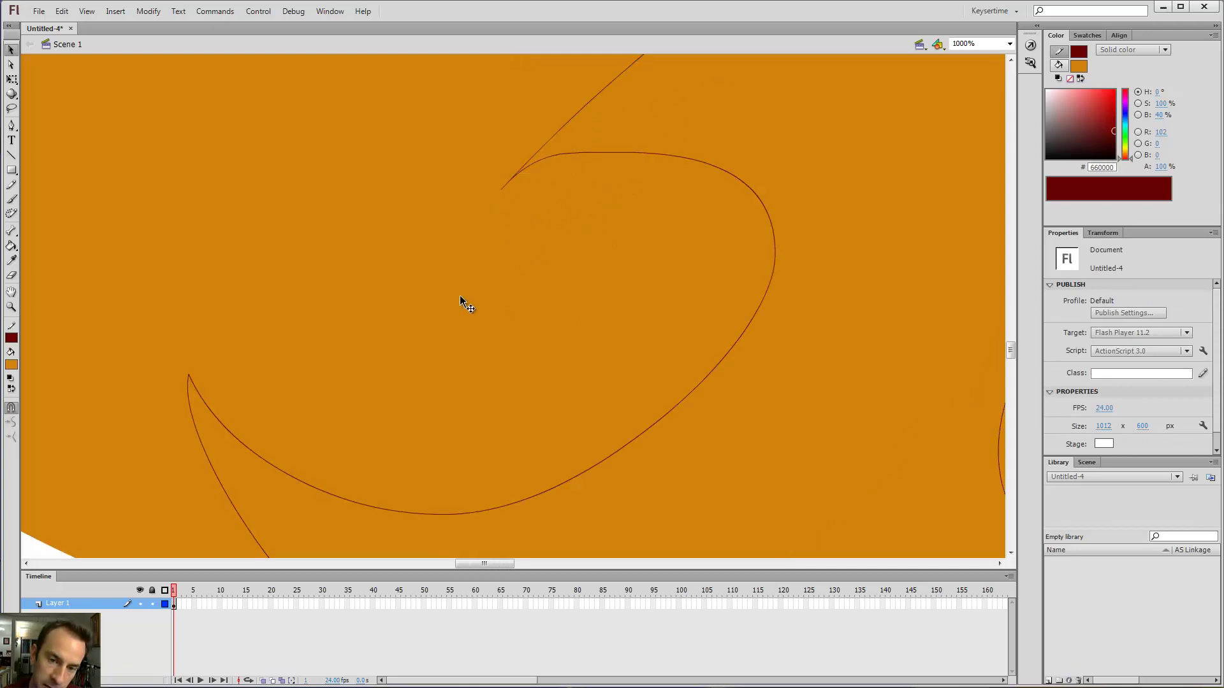
key("ctrl+minus")
left_click(530, 236)
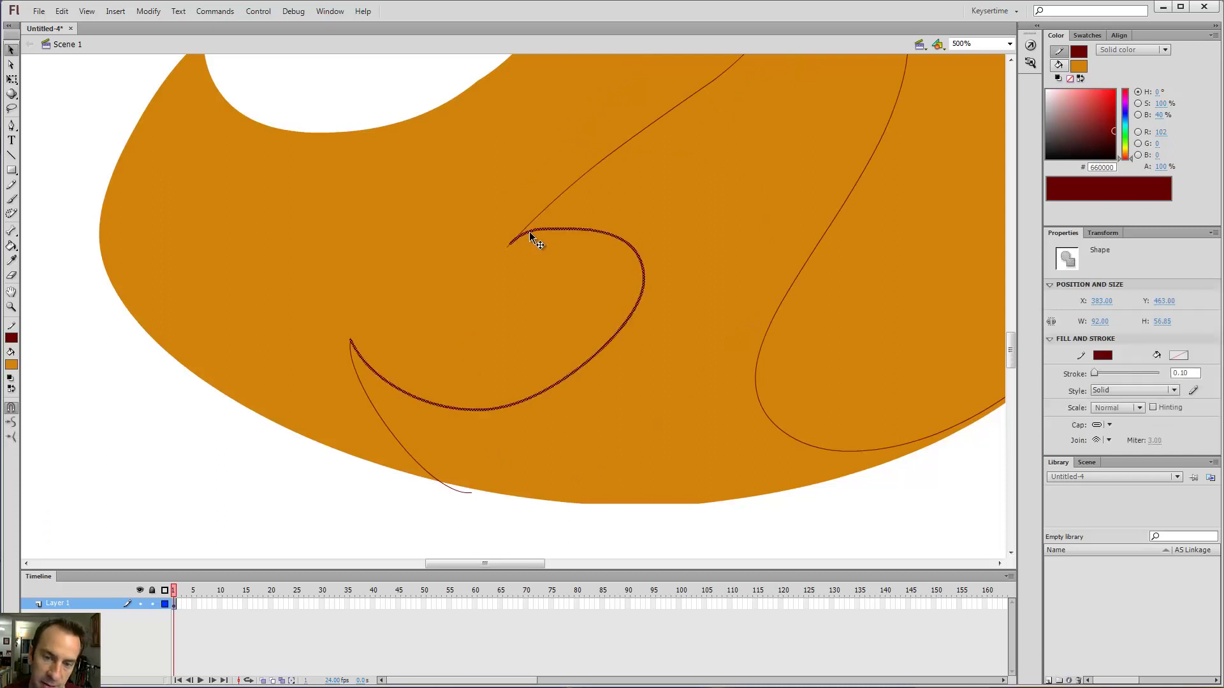
key("Escape")
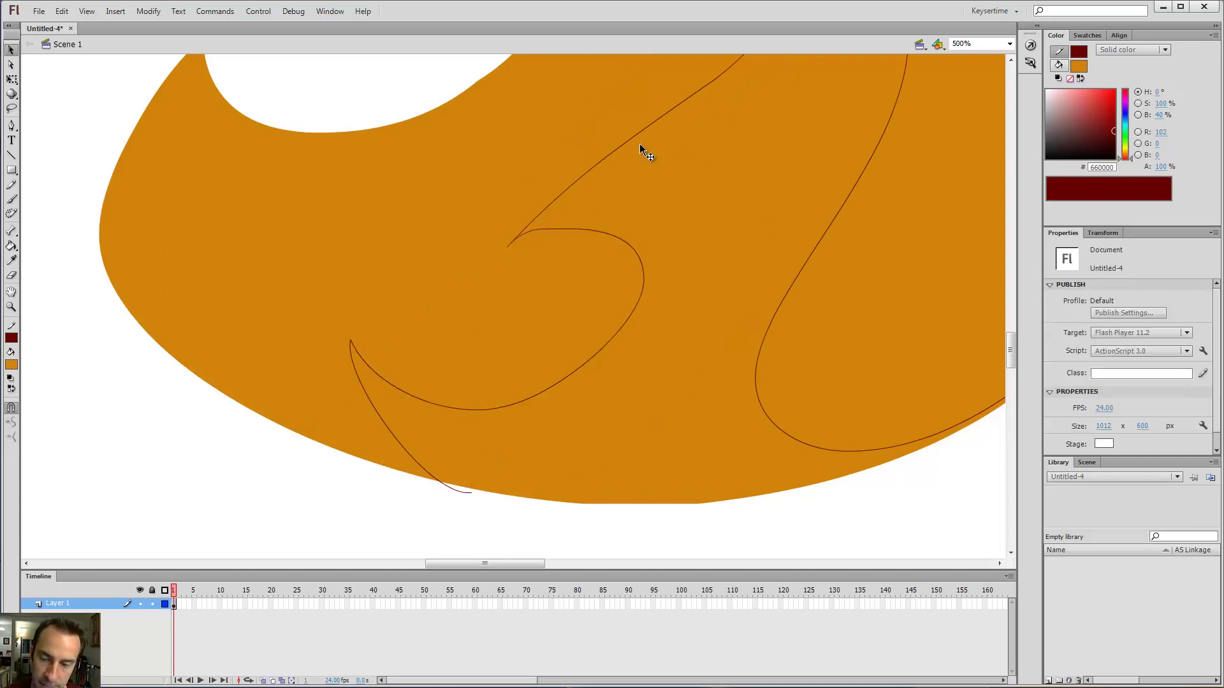
key("ctrl+minus")
scroll(763, 127, "up", 8)
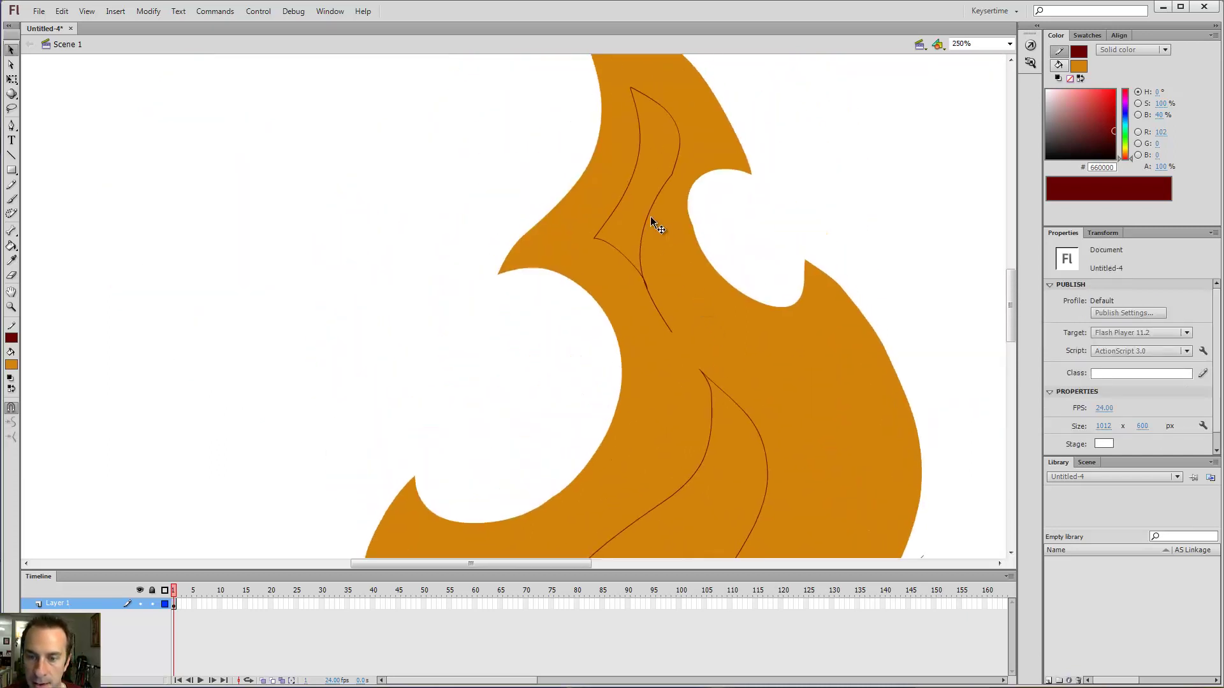
With the Paint Bucket active, shift the stroke toward yellow and set the fill to pale yellow #EEDF76.
key("k")
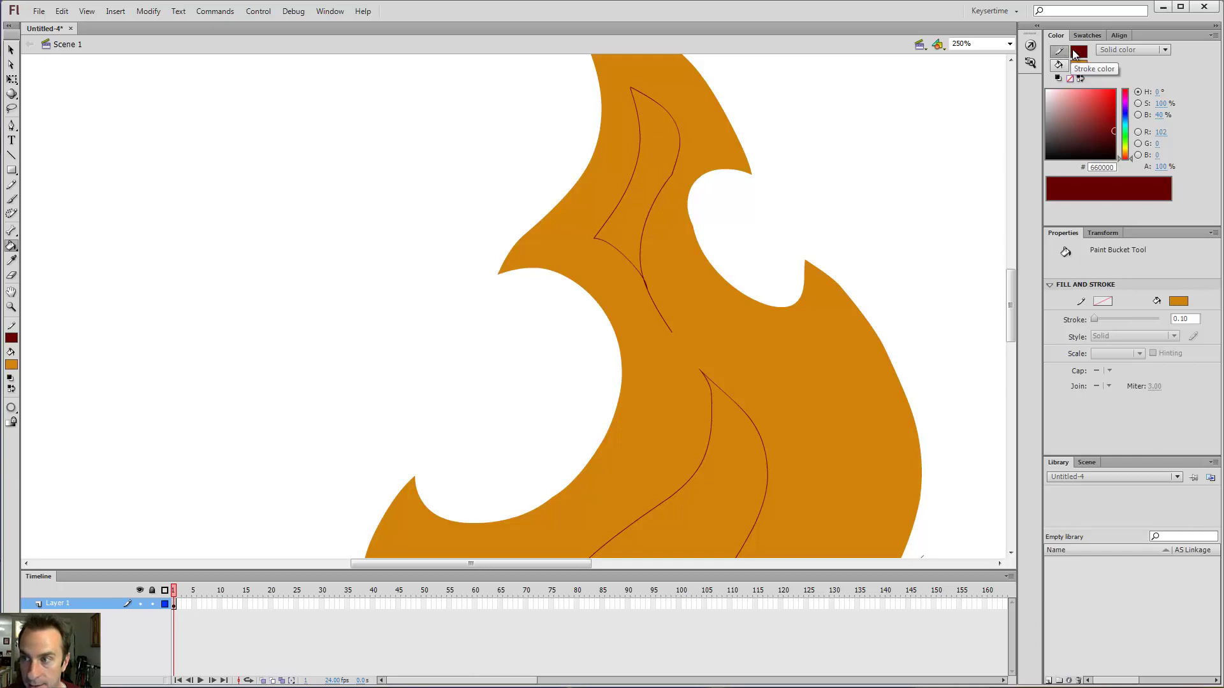
mouse_move(1096, 111)
left_mouse_down()
mouse_move(1062, 90)
mouse_move(1081, 94)
left_mouse_up()
left_click(1132, 152)
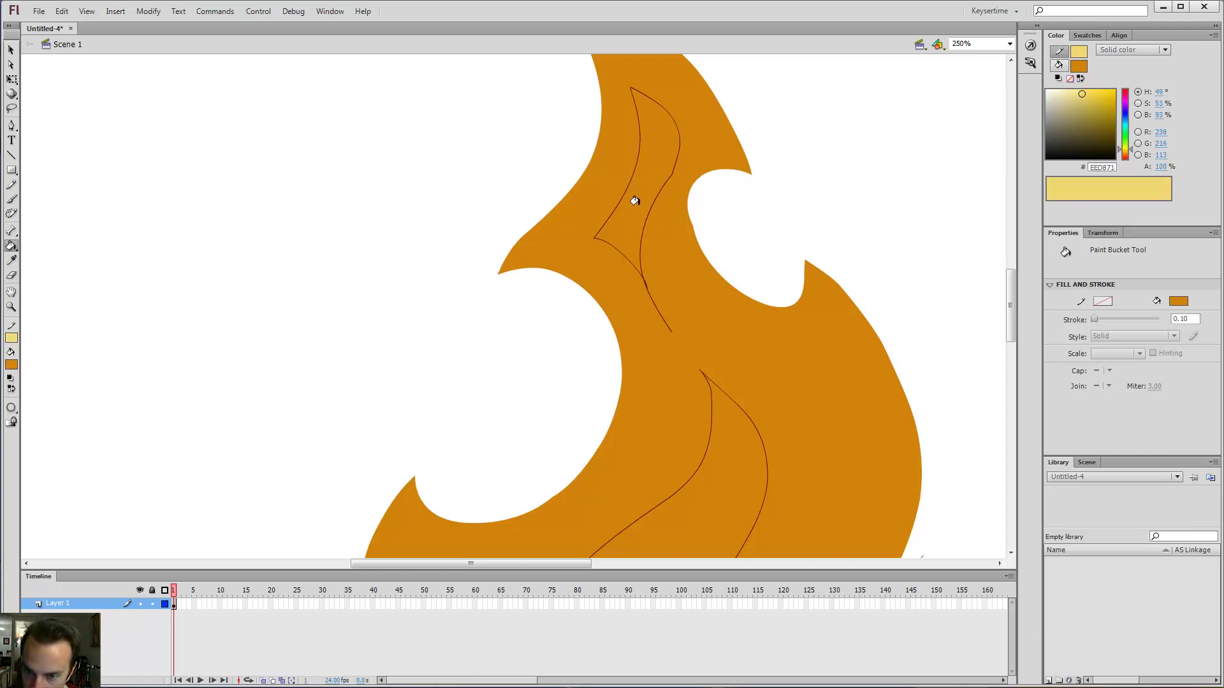
left_click(1060, 66)
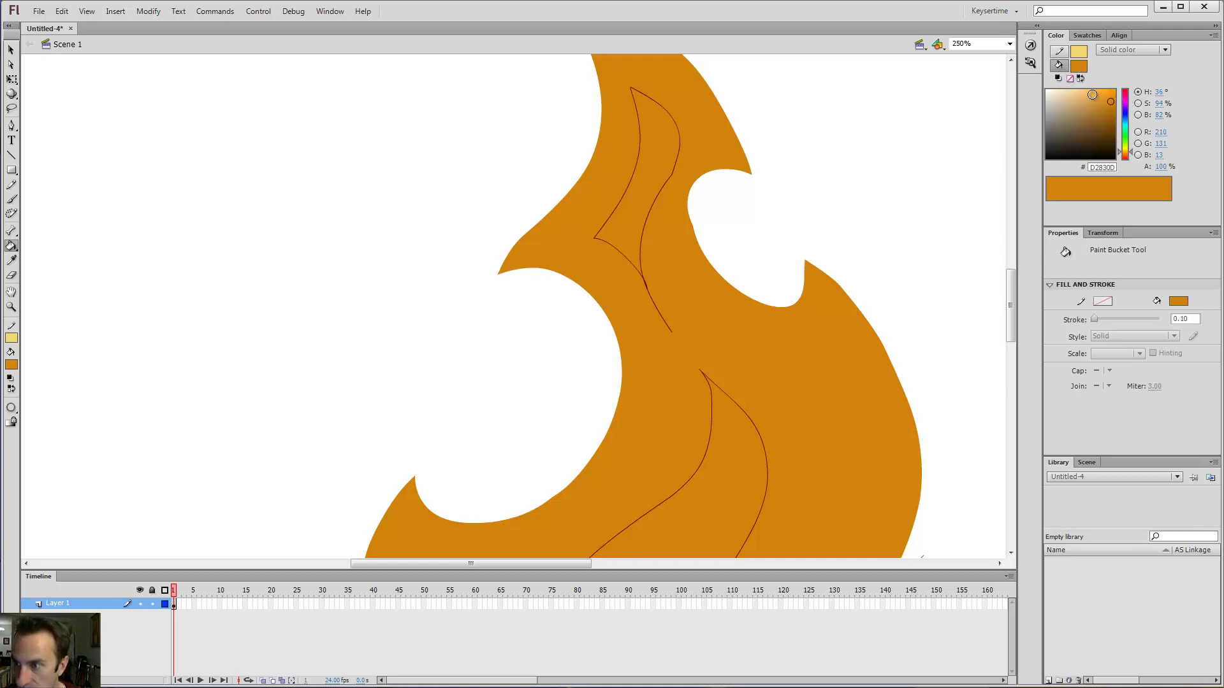
left_click_drag(1106, 101, 1080, 94)
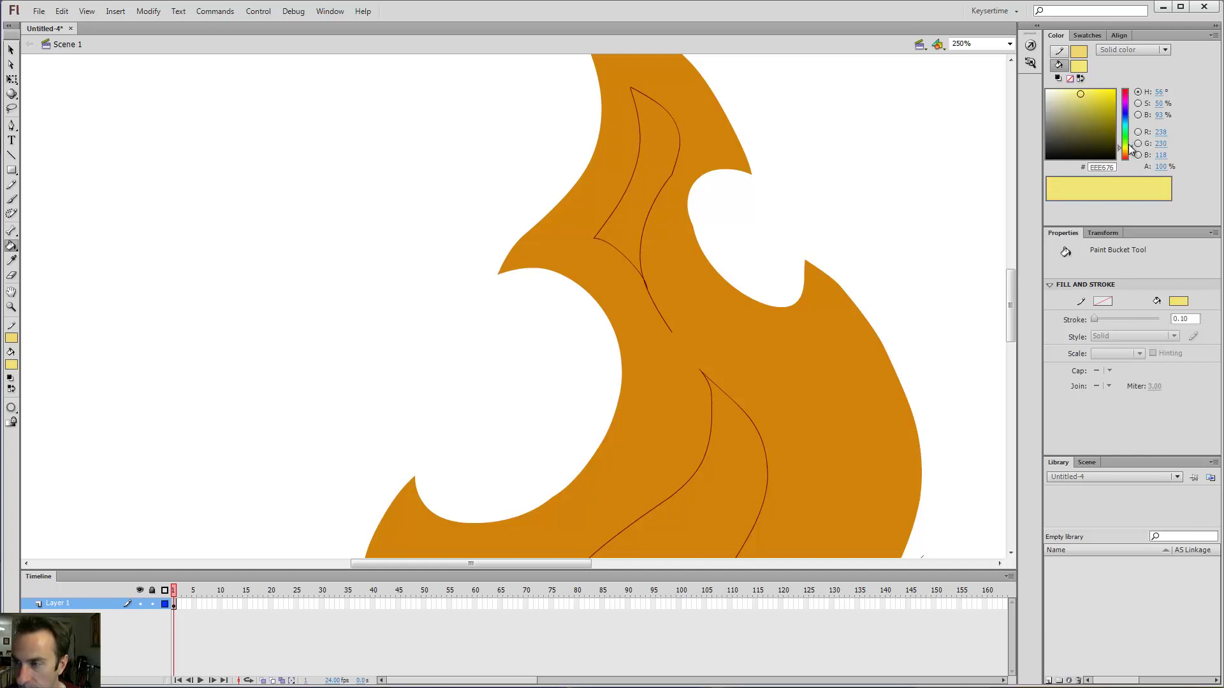
left_click(1131, 148)
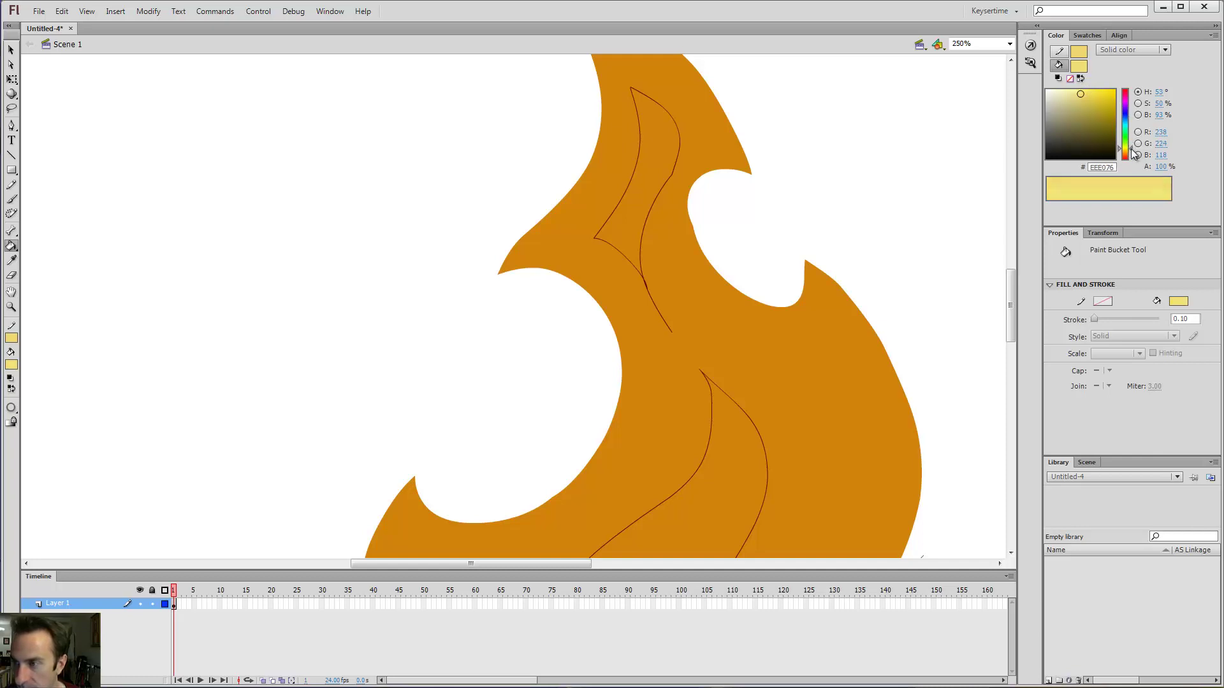
Fill the upper and lower inner flame regions pale yellow.
left_click(643, 185)
mouse_move(740, 257)
left_mouse_down()
mouse_move(758, 184)
mouse_move(756, 89)
left_mouse_up()
left_click(756, 334)
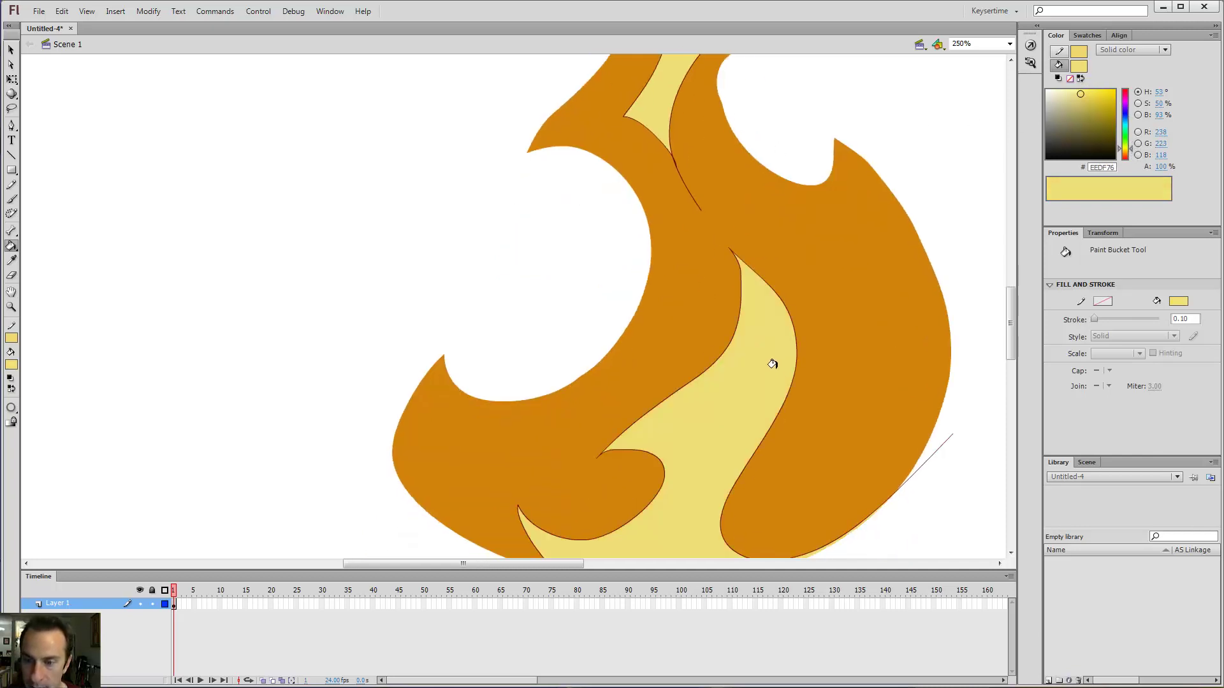
key("ctrl+minus")
Delete the dark outline strokes around both yellow highlight regions.
key("v")
double_click(653, 343)
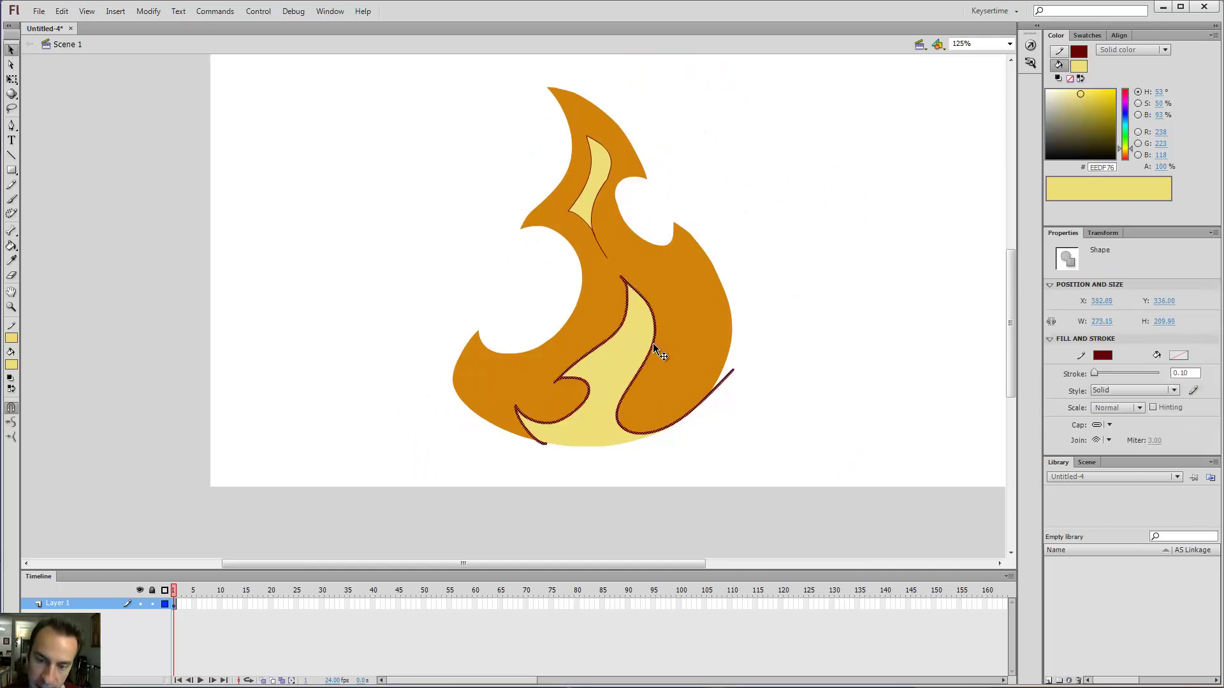
key("Delete")
double_click(599, 248)
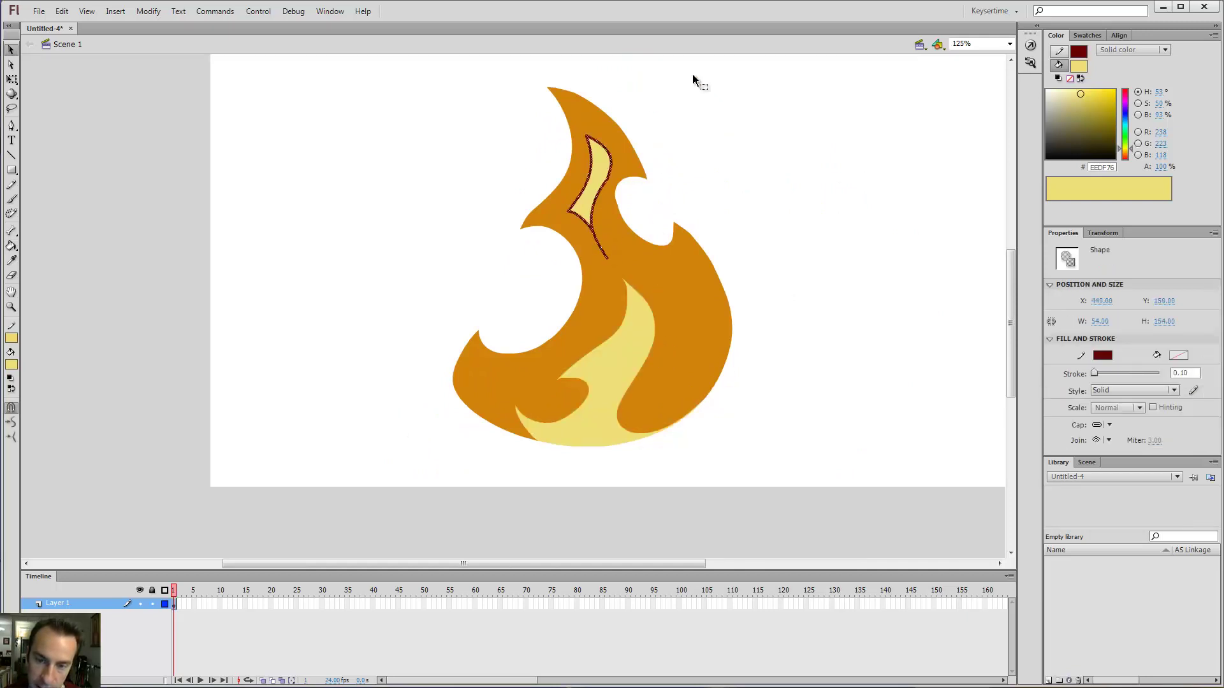
key("Delete")
key("ctrl+minus")
key("z")
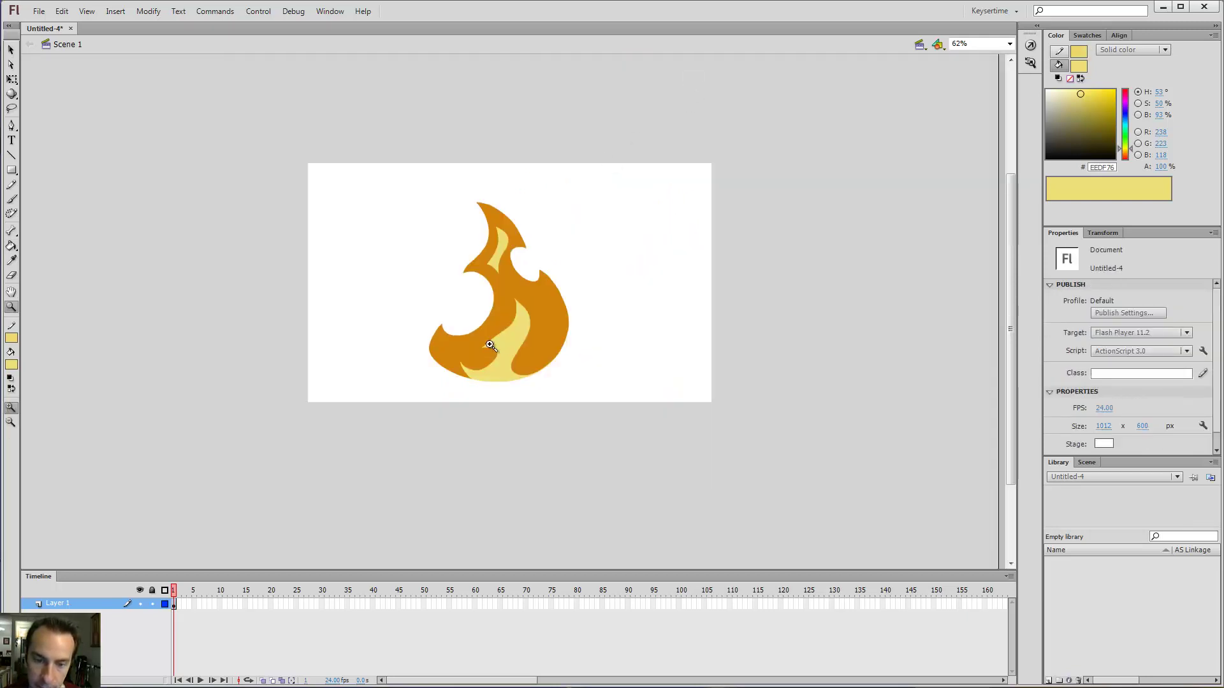
left_click(501, 337)
Sample the flame's dark orange as the fill colour for the Brush tool.
key("i")
left_click(505, 327)
key("b")
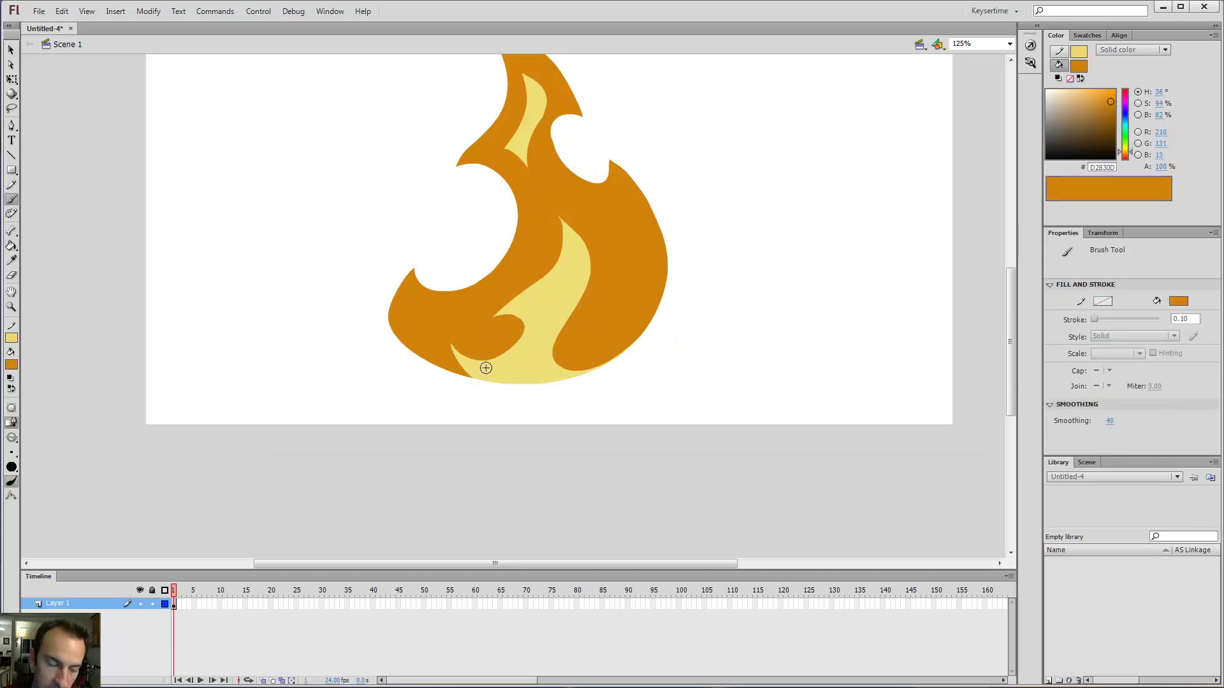
Set the brush to the second-smallest size, then test and undo a stroke.
left_click(12, 453)
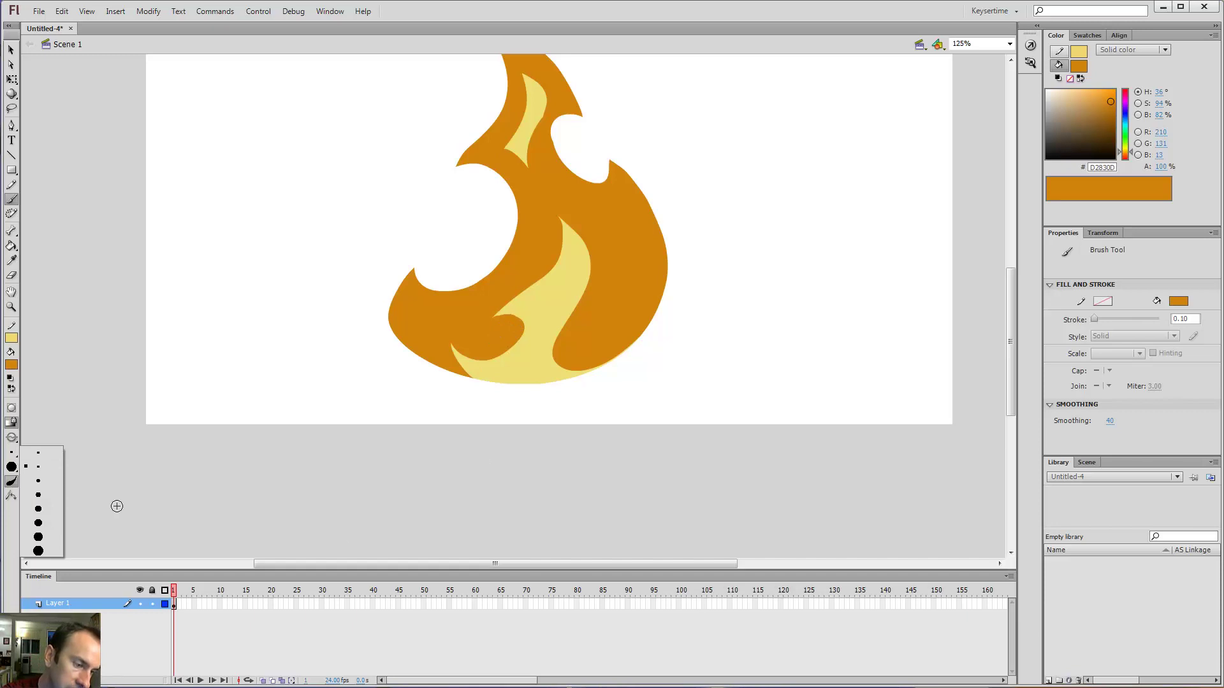
left_click(45, 482)
left_click(13, 454)
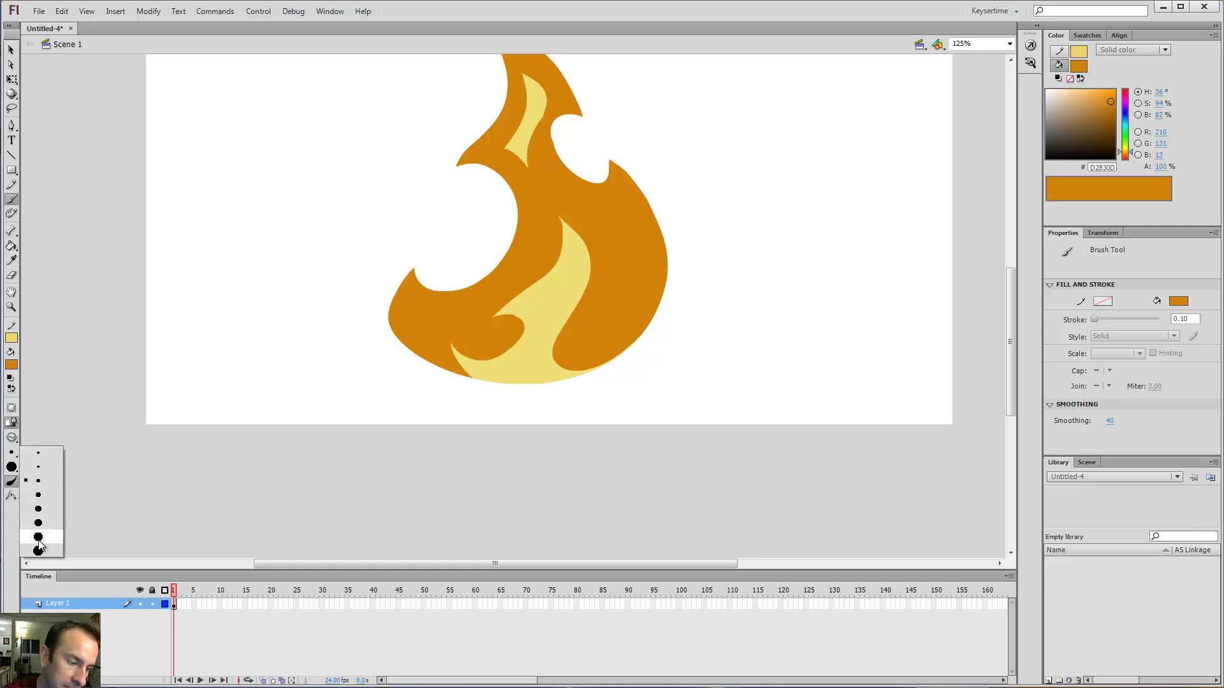
left_click(50, 467)
mouse_move(692, 177)
left_mouse_down()
mouse_move(792, 177)
mouse_move(792, 220)
left_mouse_up()
key("ctrl+z")
key("ctrl+z")
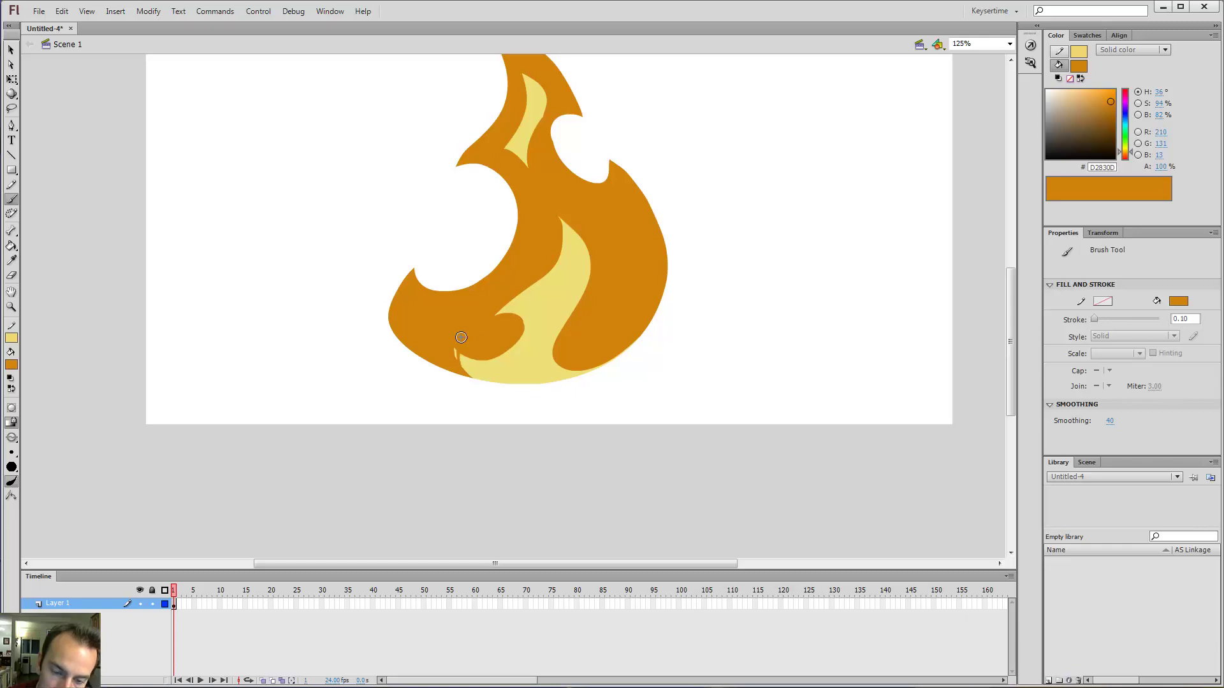
key("k")
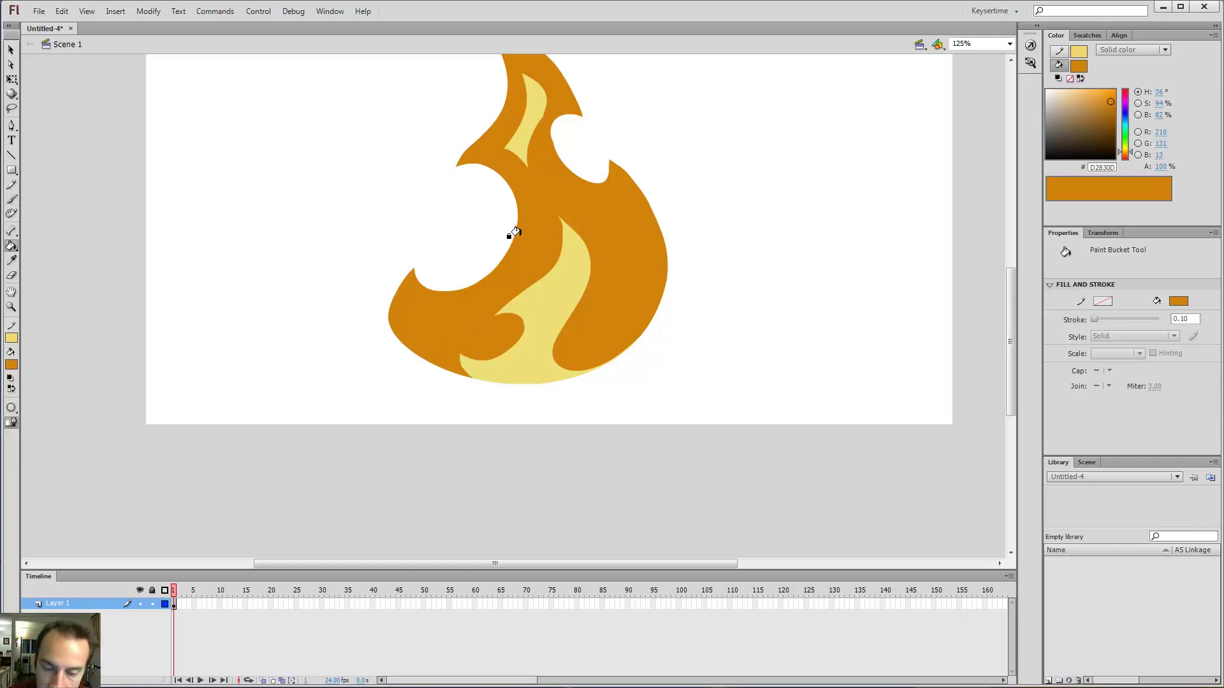
key("b")
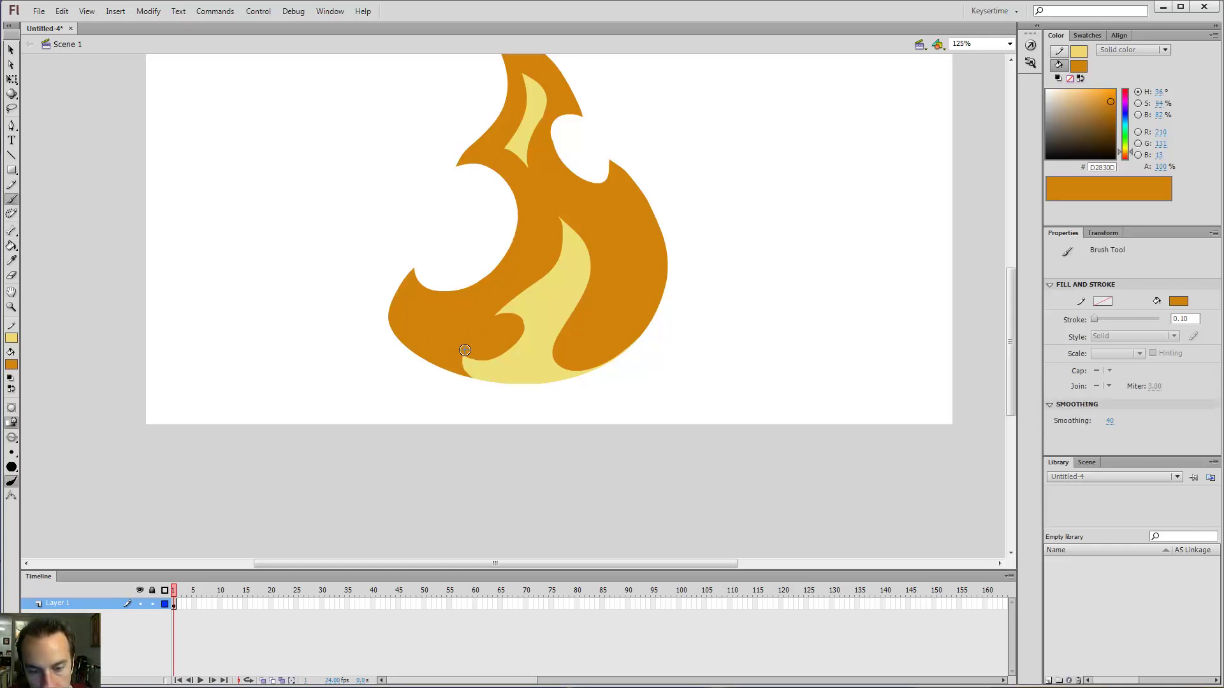
key("v")
left_click(473, 315)
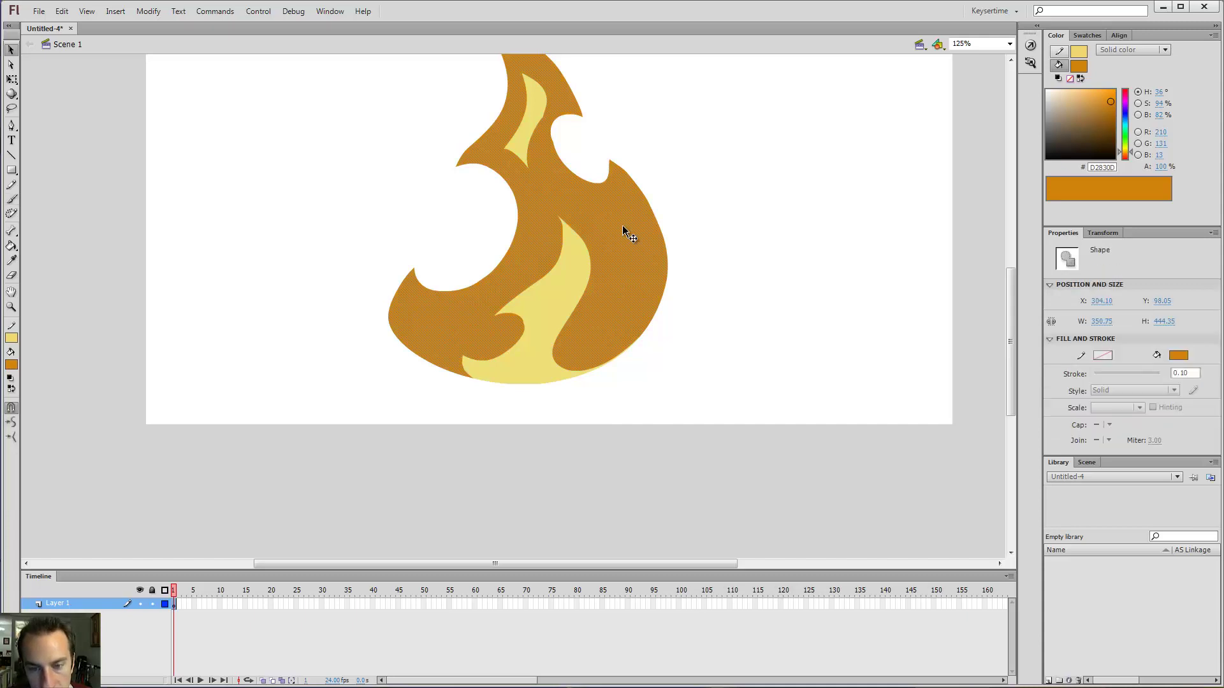
left_click_drag(623, 226, 402, 250)
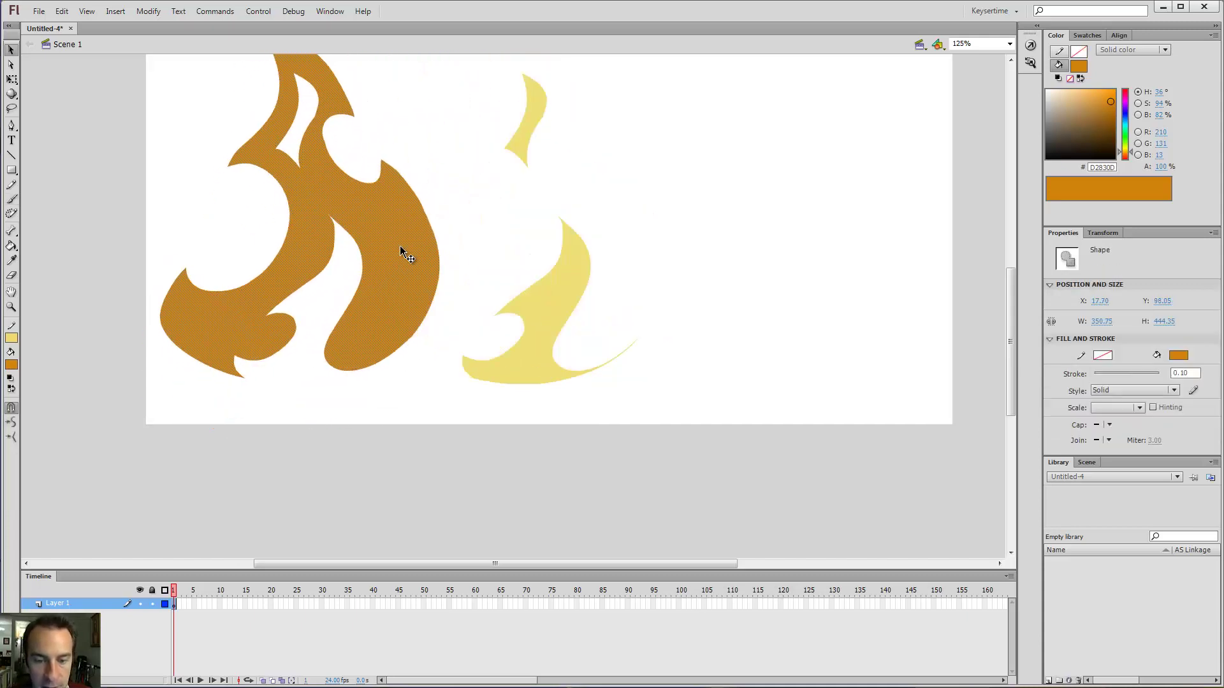
left_click_drag(623, 227, 705, 287)
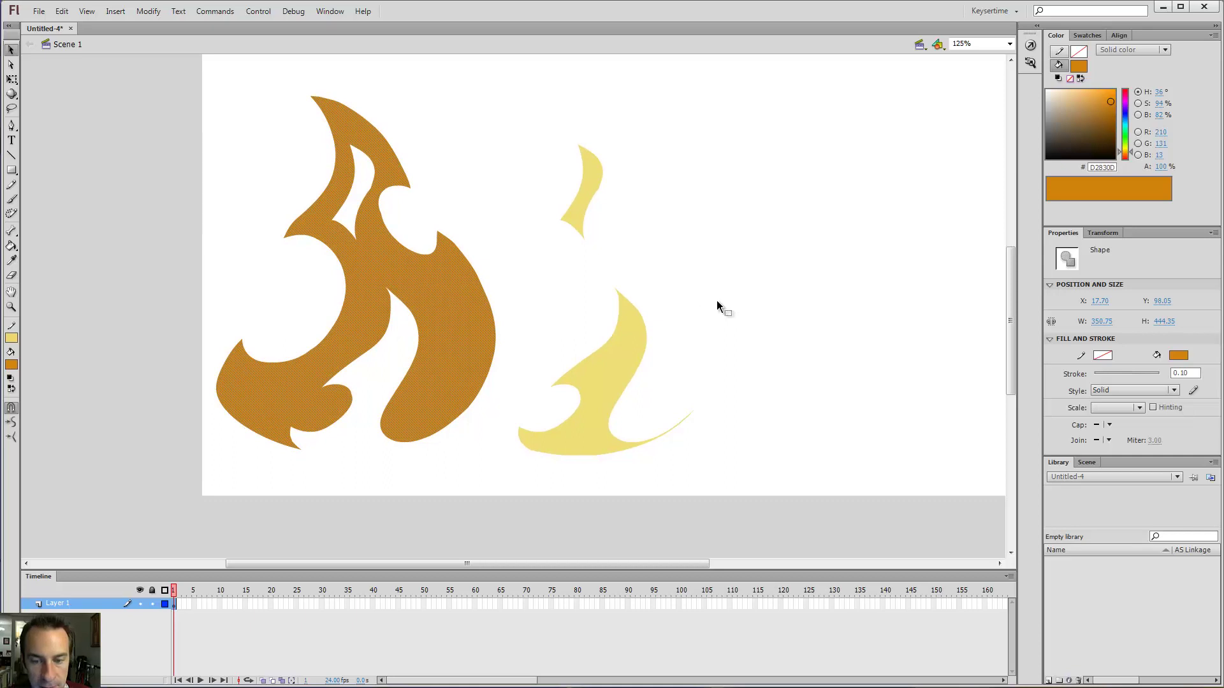
key("ctrl+z")
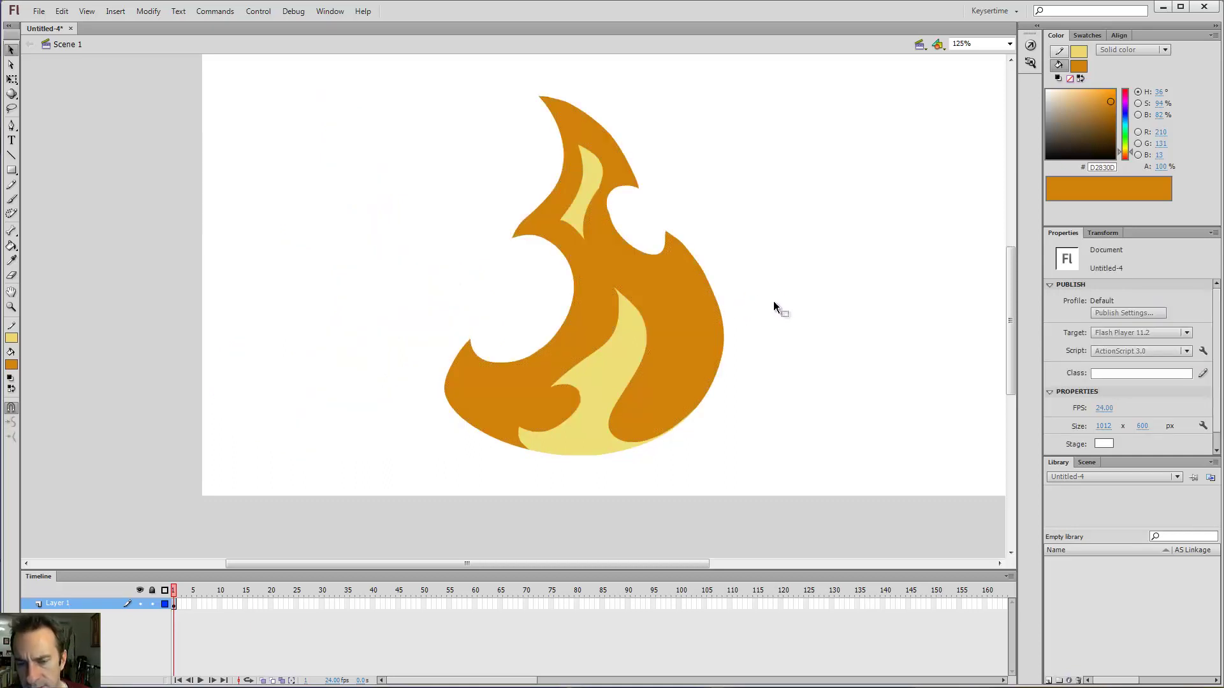
Activate the Brush tool with the dark orange fill ready for edge touch-ups.
left_click_drag(761, 273, 680, 268)
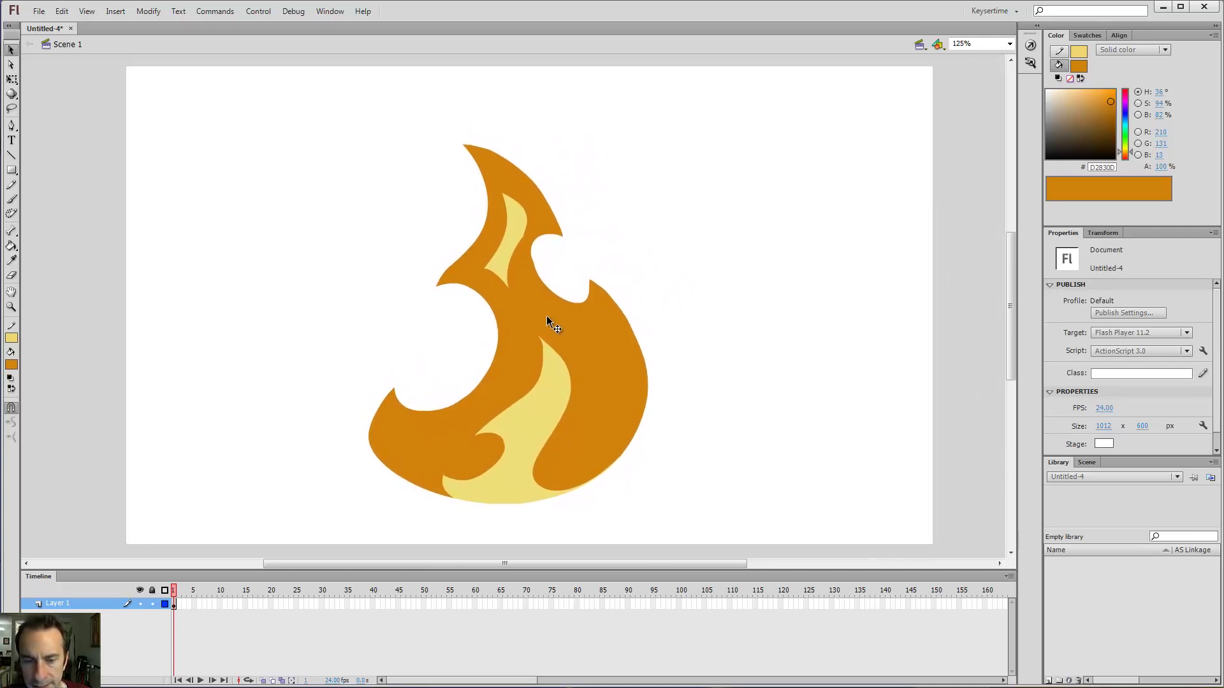
key("b")
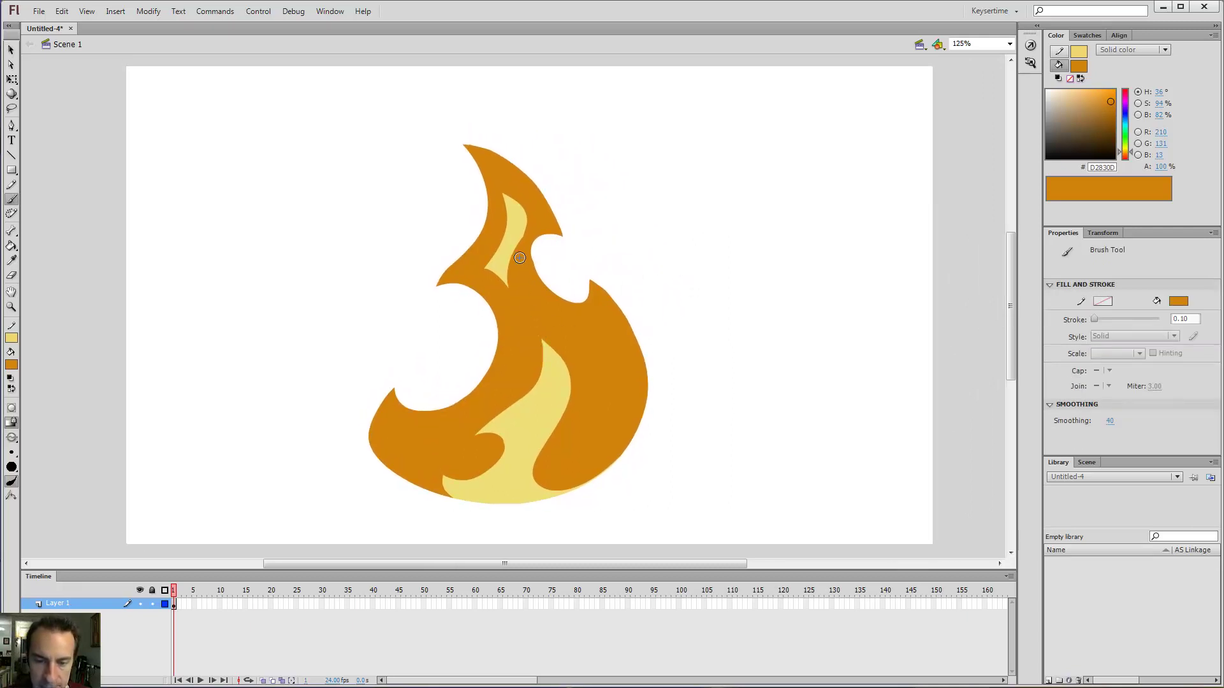